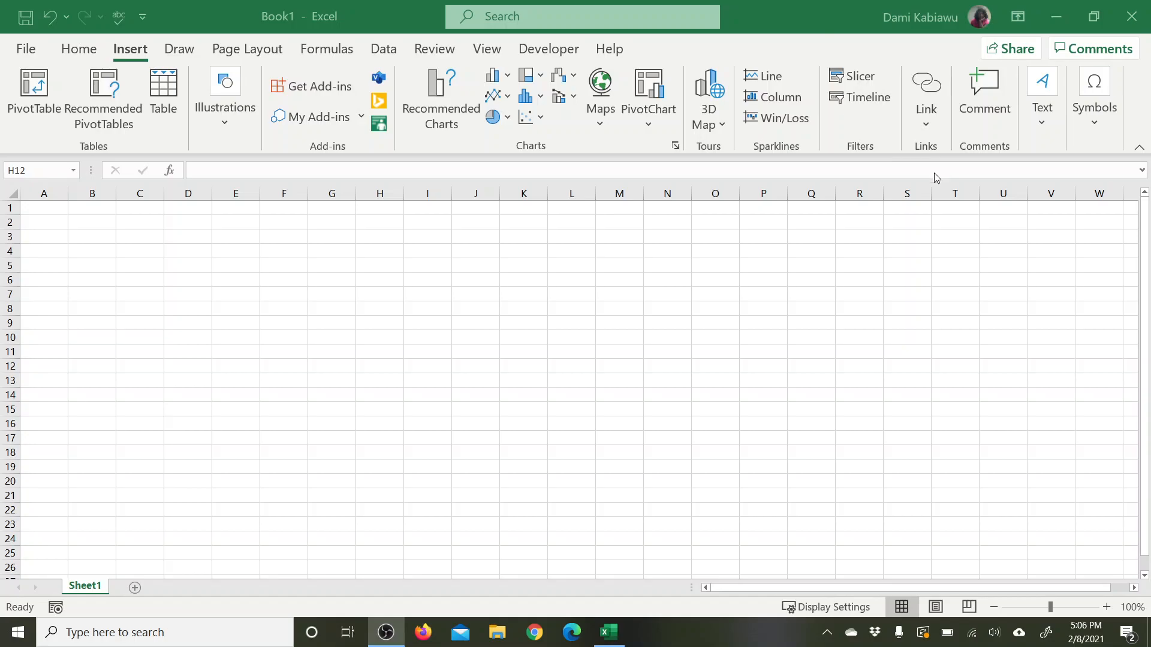
Step: Enter the label "Number of Successes (X)" in cell A1
left_click(1109, 611)
left_click(1106, 607)
left_click(1106, 607)
left_click(1107, 607)
left_click(1106, 607)
left_click(1106, 607)
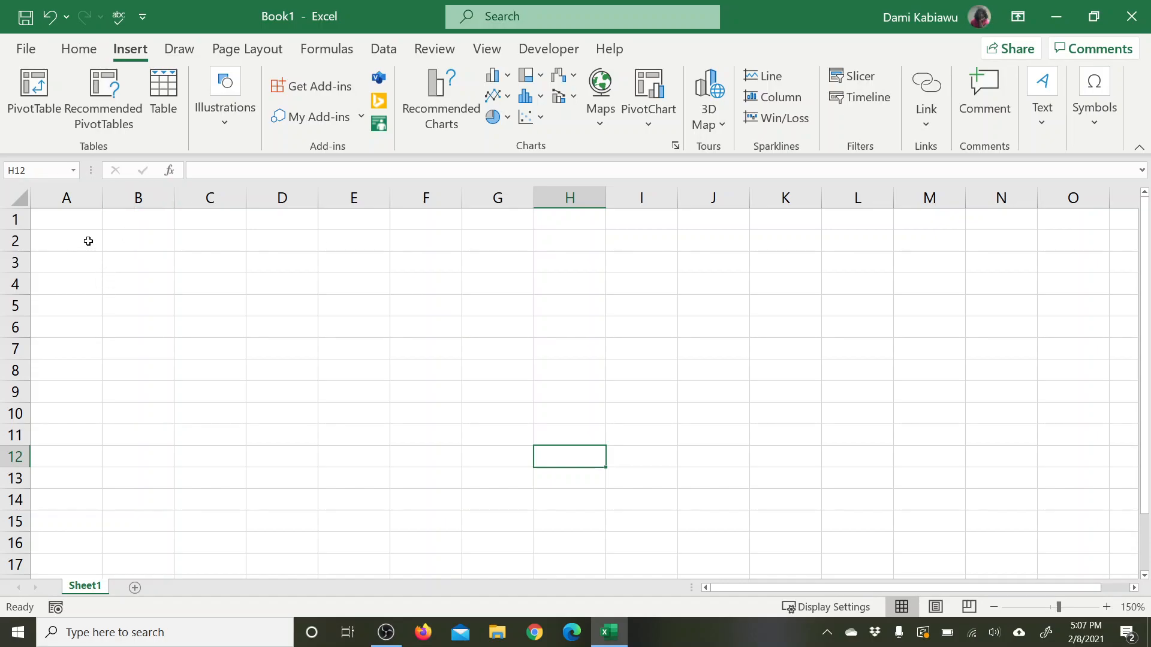
left_click(96, 219)
type("Number of Succe")
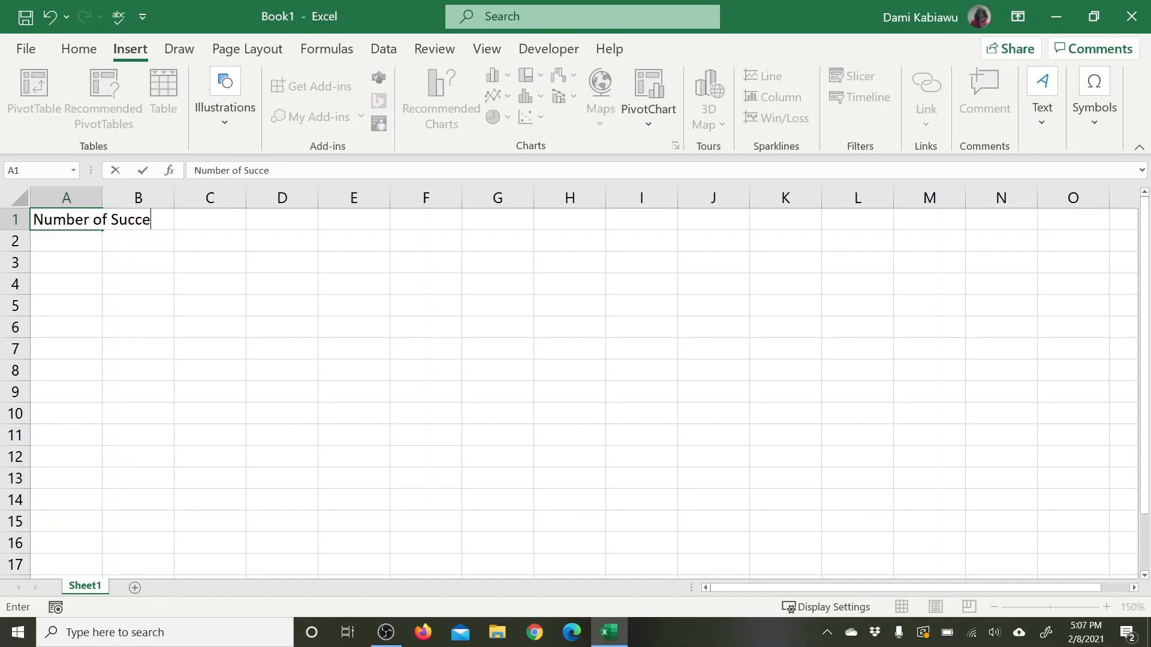
type("sses (X)")
key("Return")
Step: Enter the label "Number of Trials (n)" in cell A2
type("N")
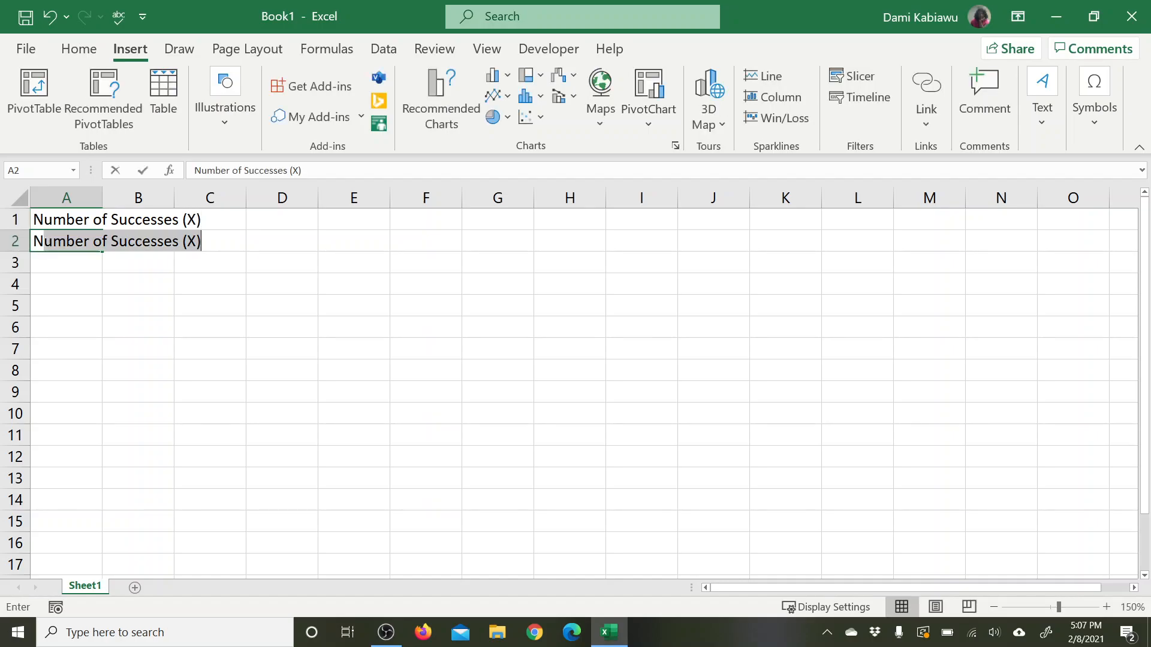
type("umber of Trials ")
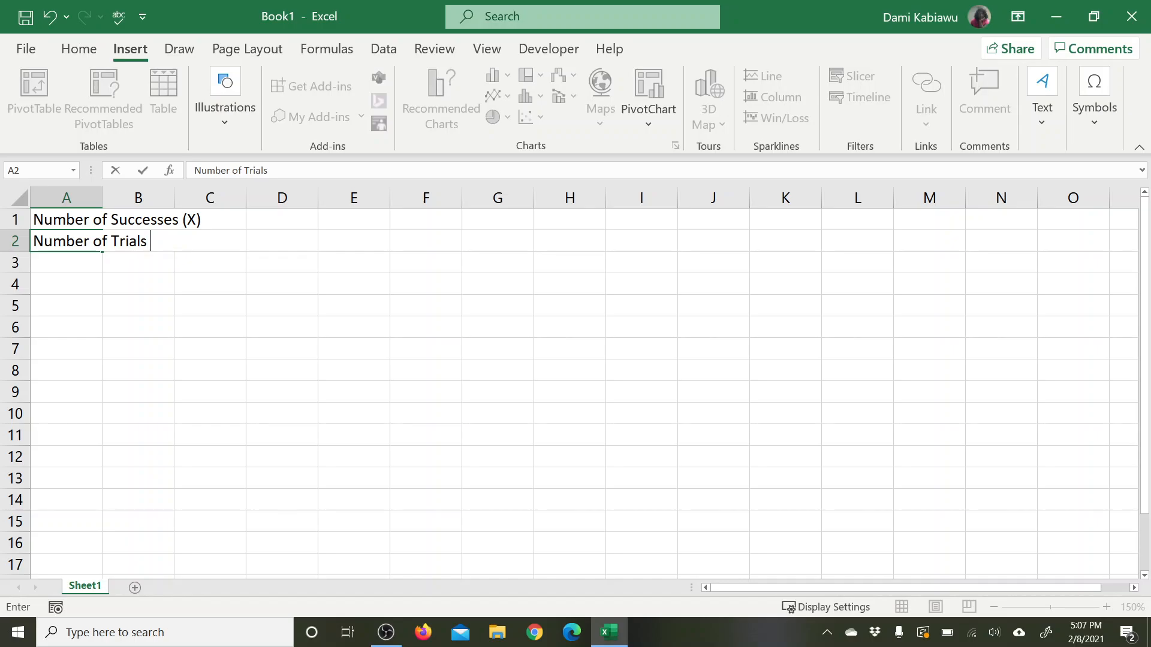
type("(n)")
key("Return")
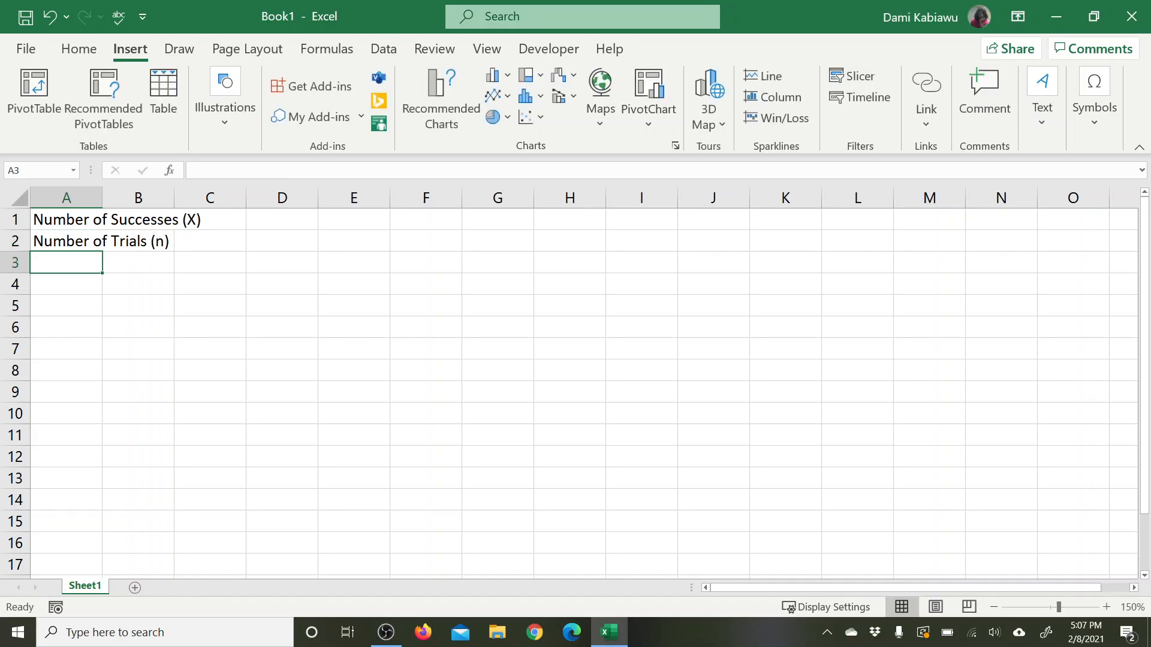
Step: Widen column A to fit its labels and change the X in cell A1 to a lowercase x
left_click_drag(106, 198, 187, 219)
double_click(197, 220)
type("x")
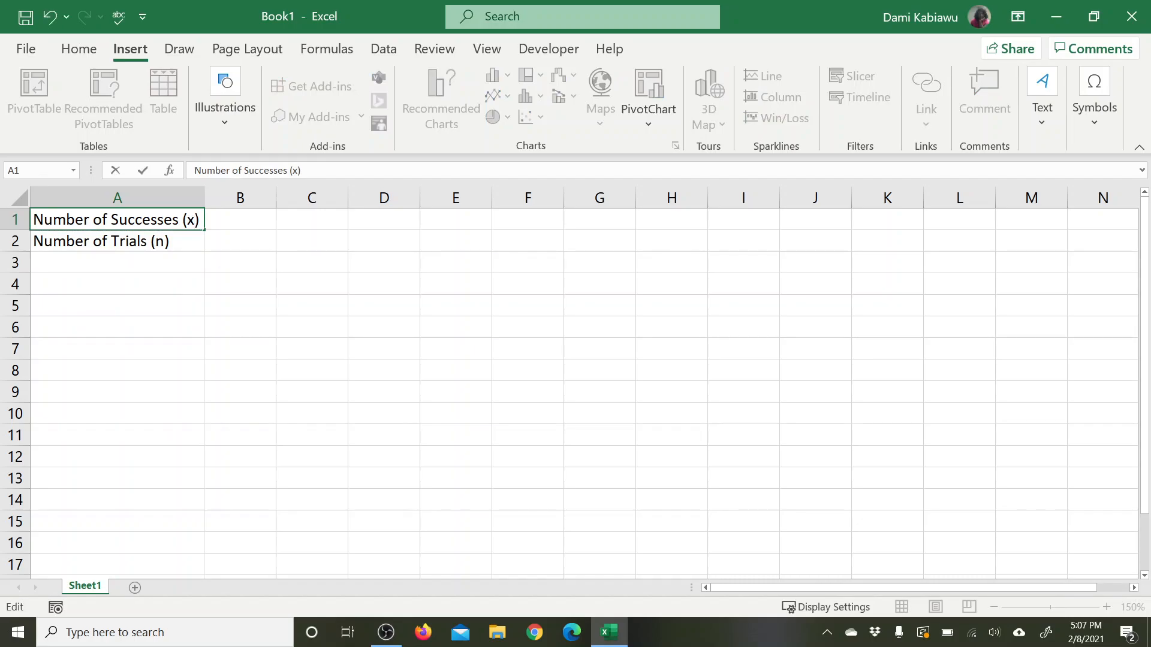
left_click(316, 308)
Step: Start the label in cell A3 with the text "Probability of Success ("
left_click(162, 269)
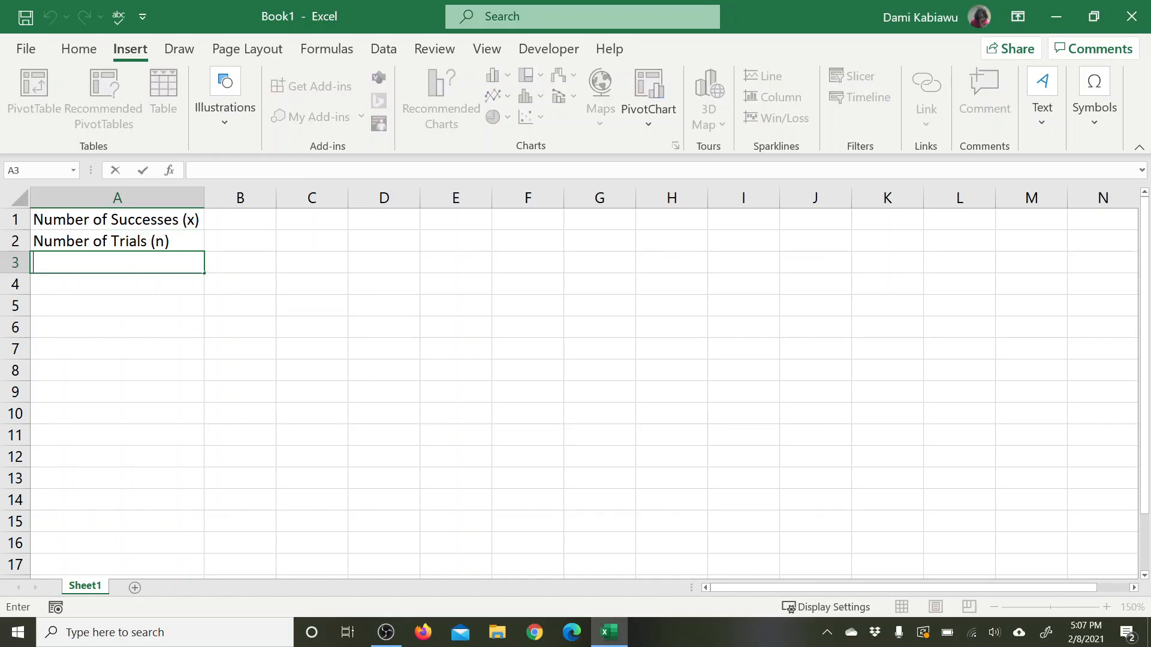
type("Probability of ")
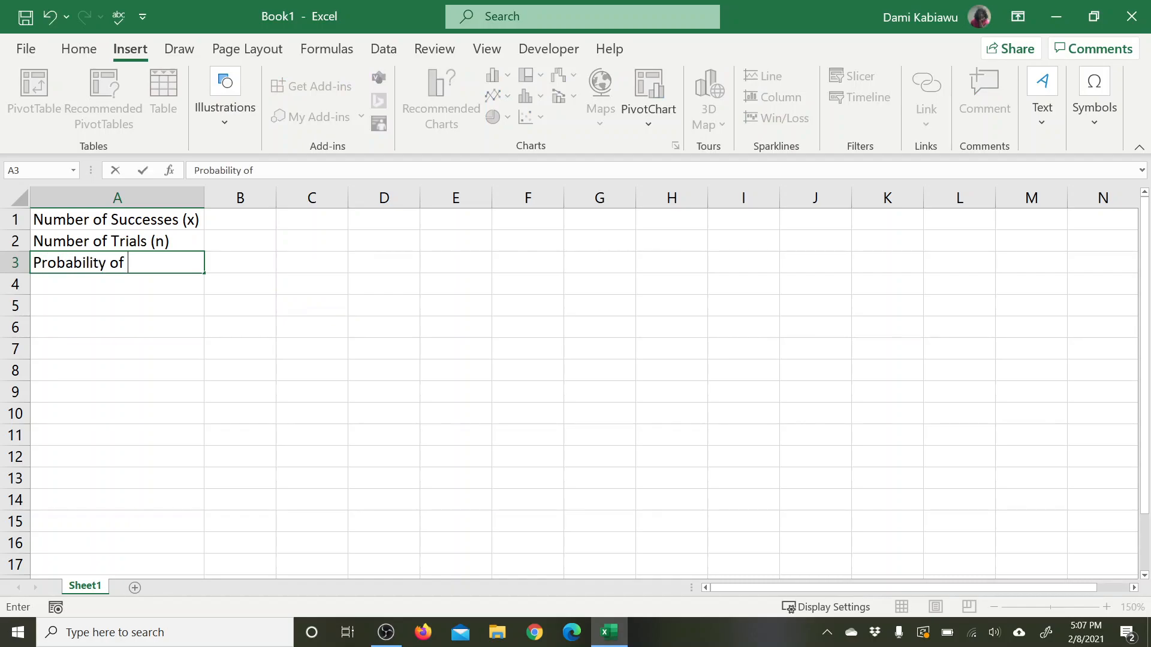
type("Success (")
Step: Insert the ∏ (N-Ary Product) symbol at the end of the A3 label and add the closing parenthesis
left_click(1094, 97)
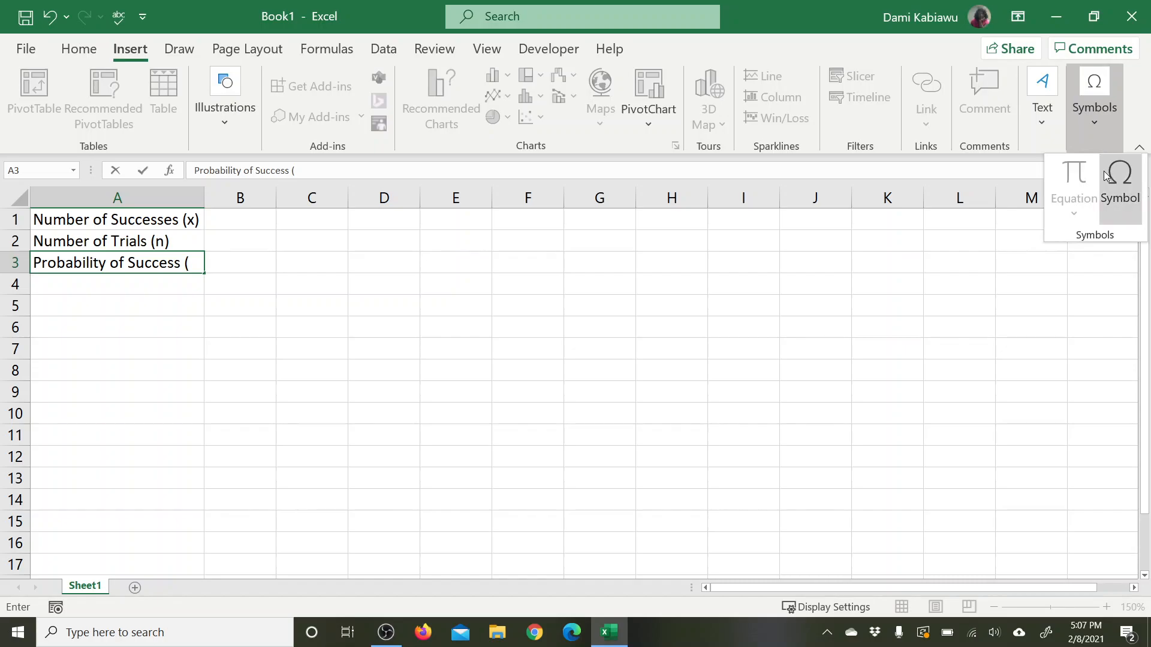
left_click(1119, 190)
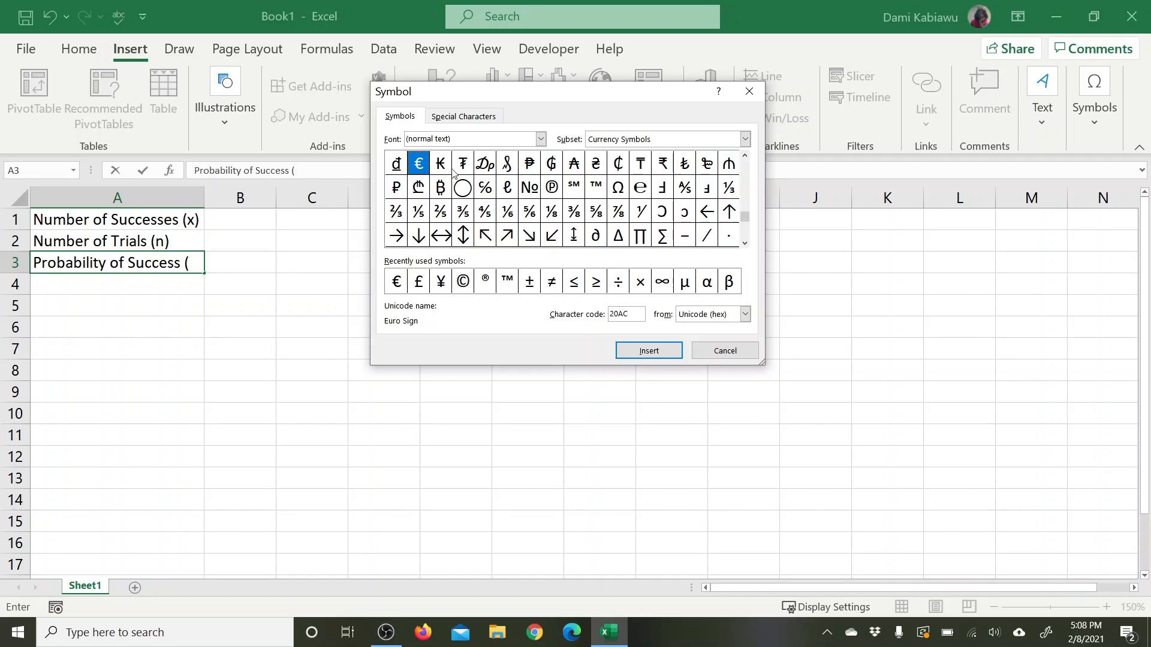
left_click(745, 243)
left_click(746, 243)
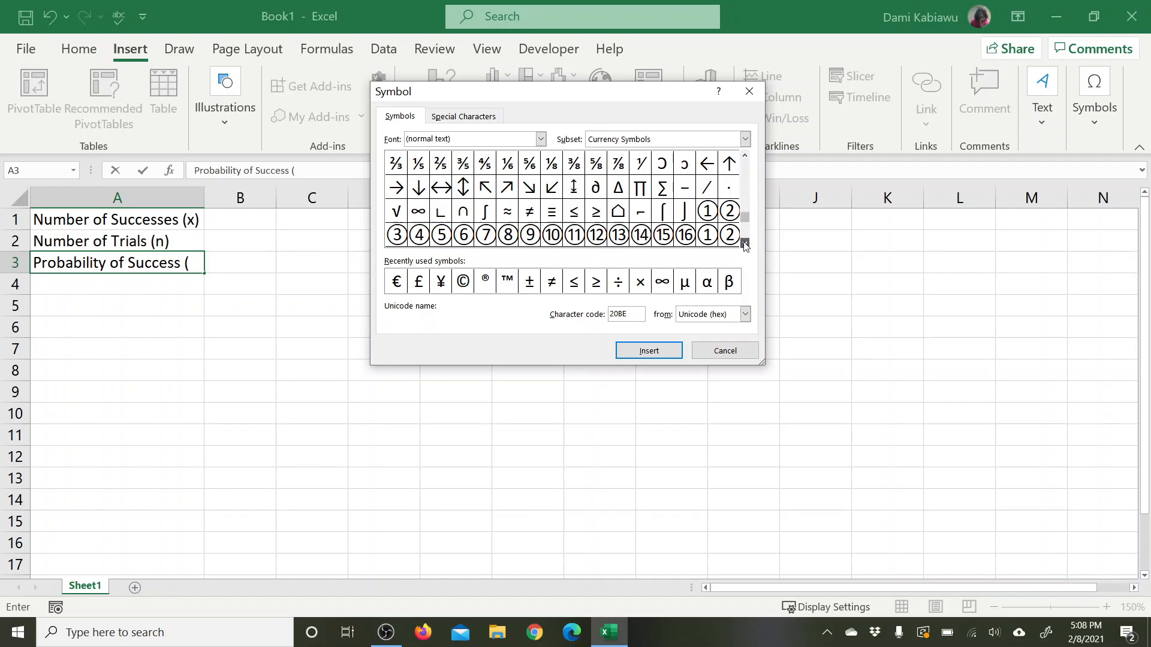
left_click(746, 244)
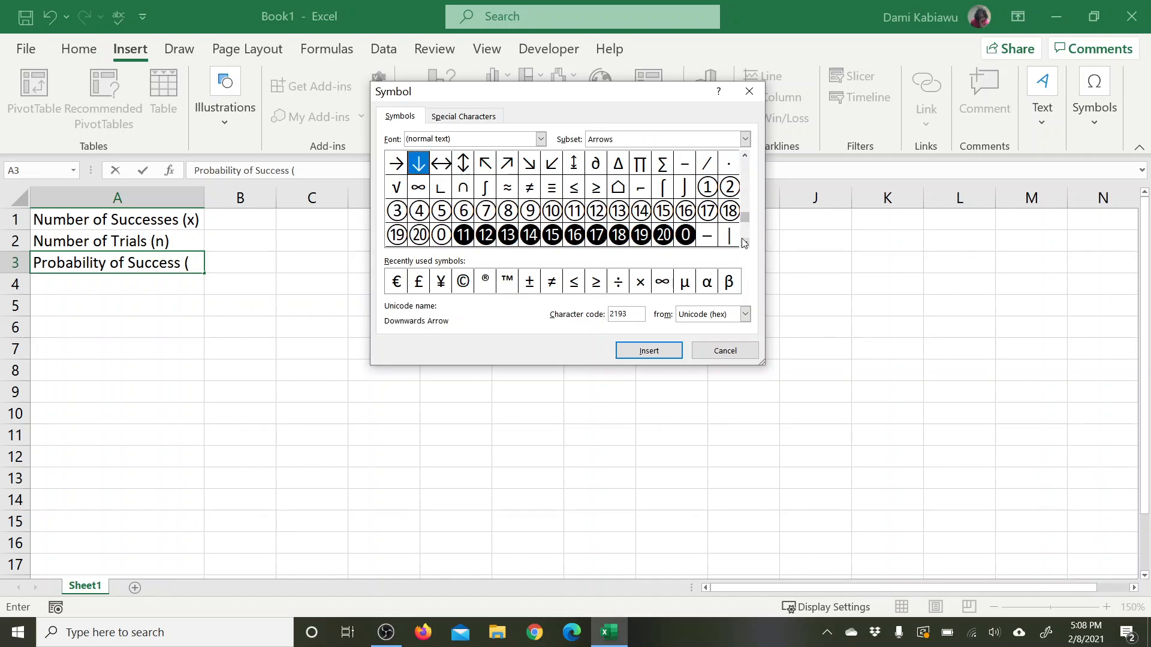
double_click(640, 164)
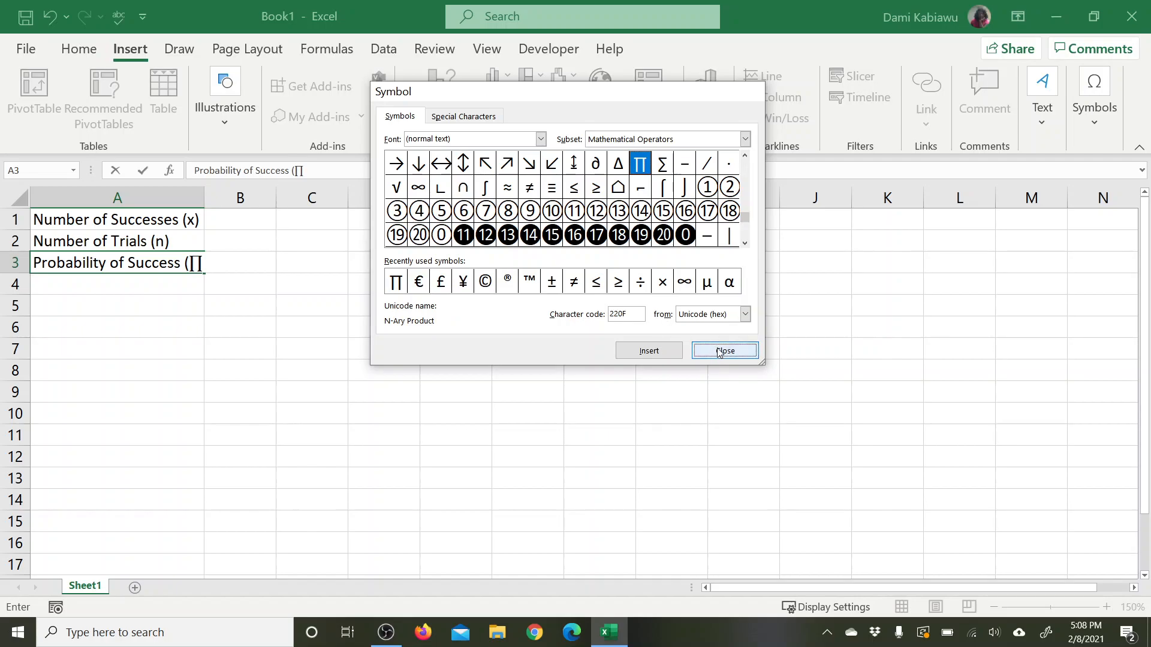
left_click(722, 351)
type(")")
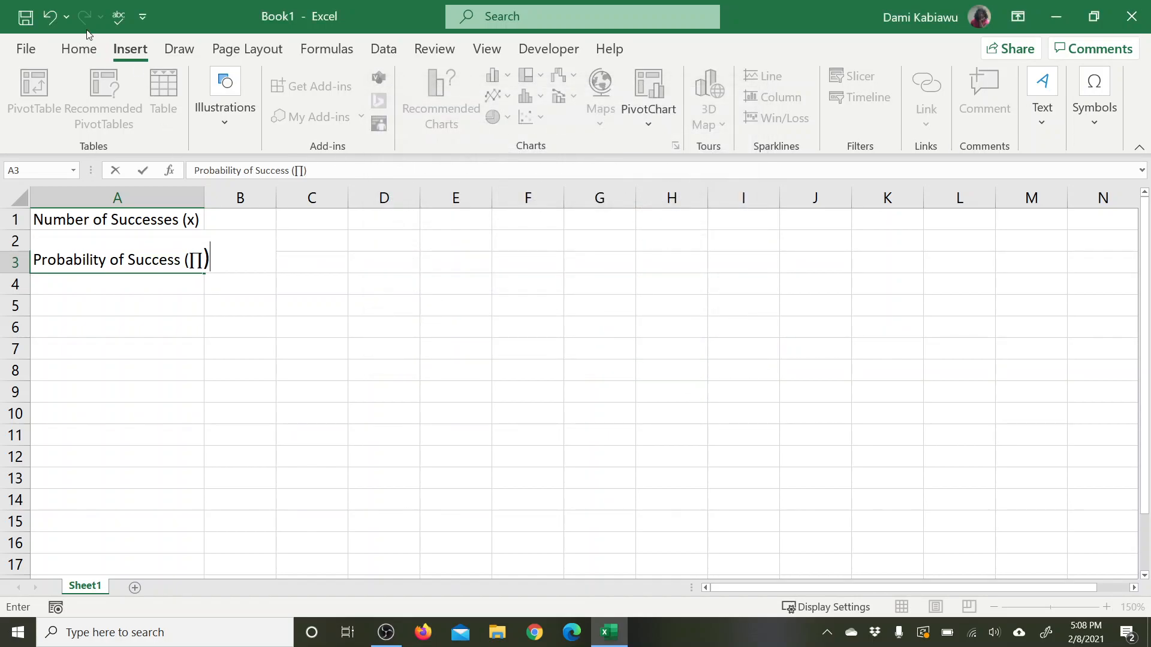
Step: Reduce the font size of "(∏)" in cell A3 to 8
left_click(79, 48)
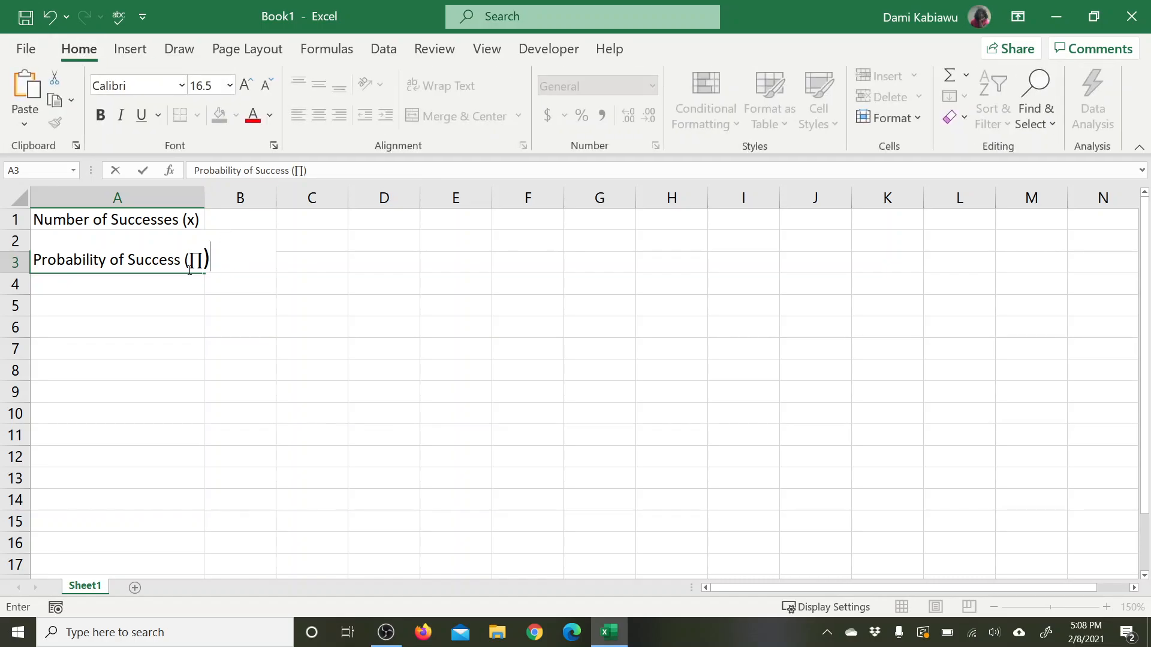
left_click_drag(209, 259, 181, 260)
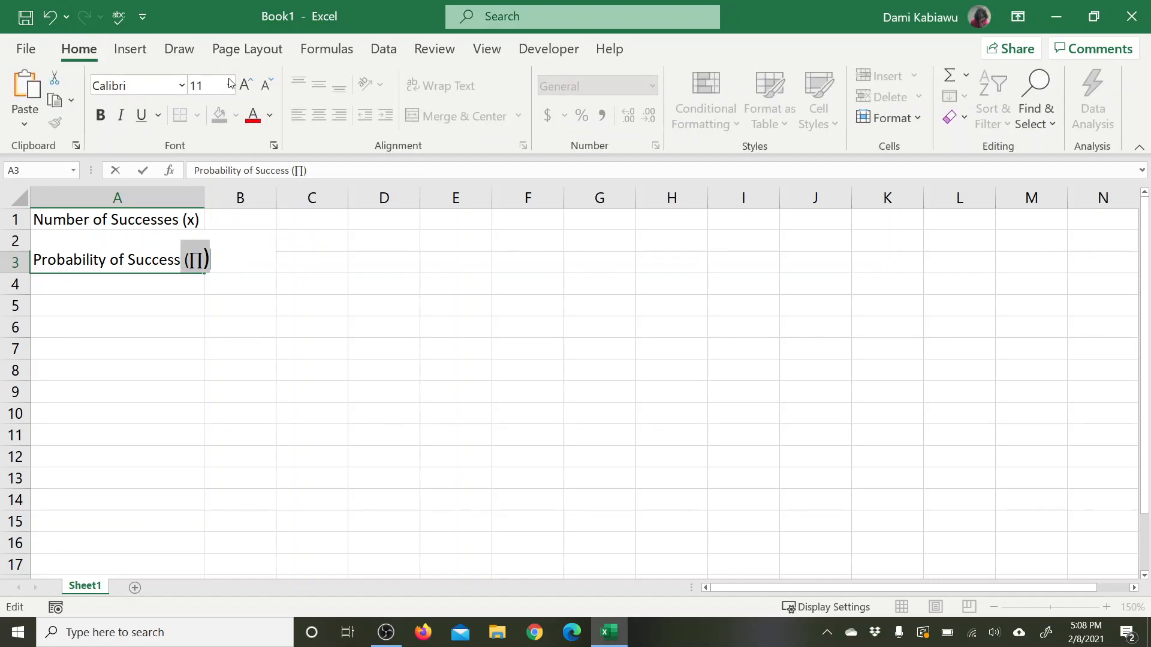
left_click(267, 85)
left_click(266, 85)
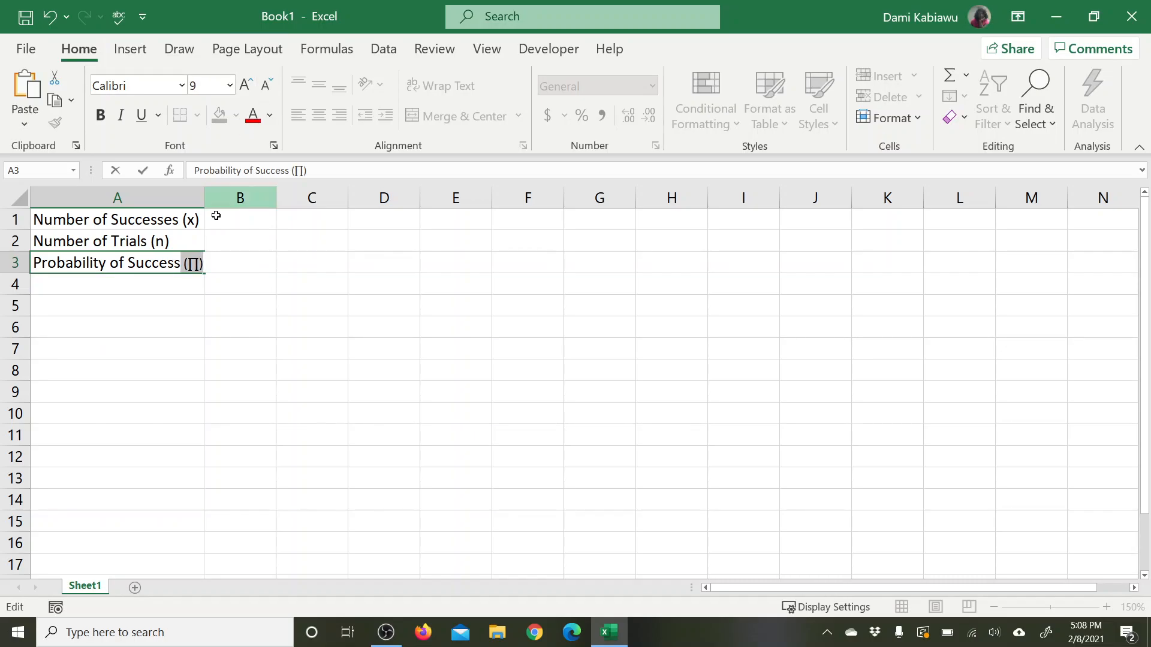
left_click(267, 85)
left_click(344, 311)
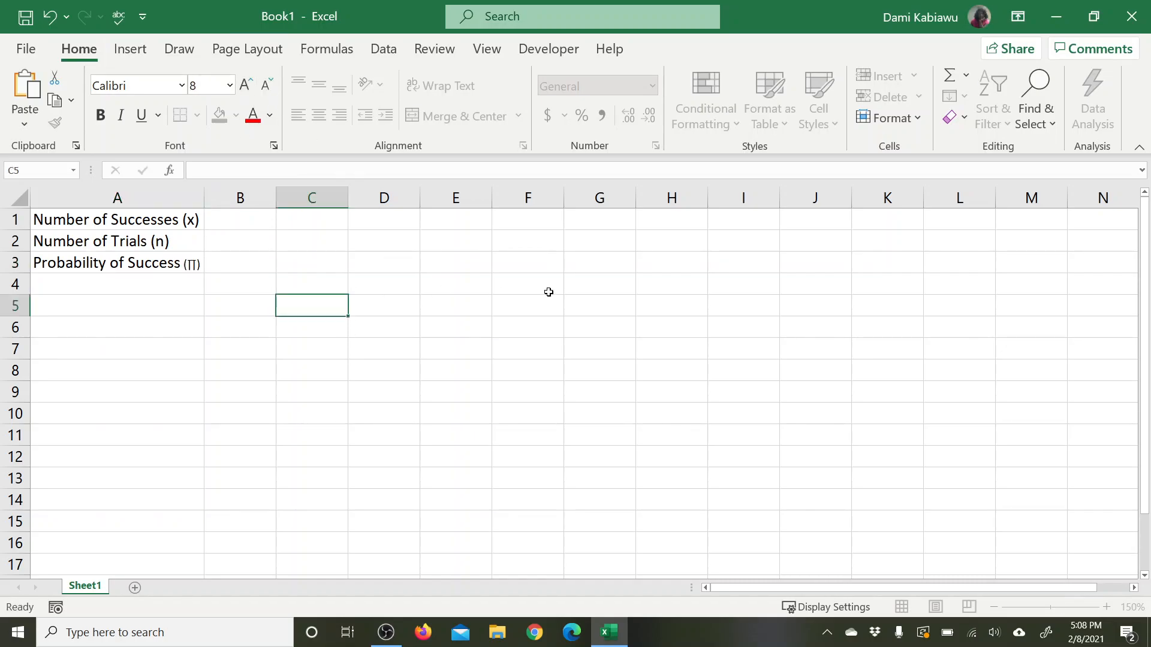
Step: Fill cells B1:B3 with yellow and apply all borders to them
left_click(153, 285)
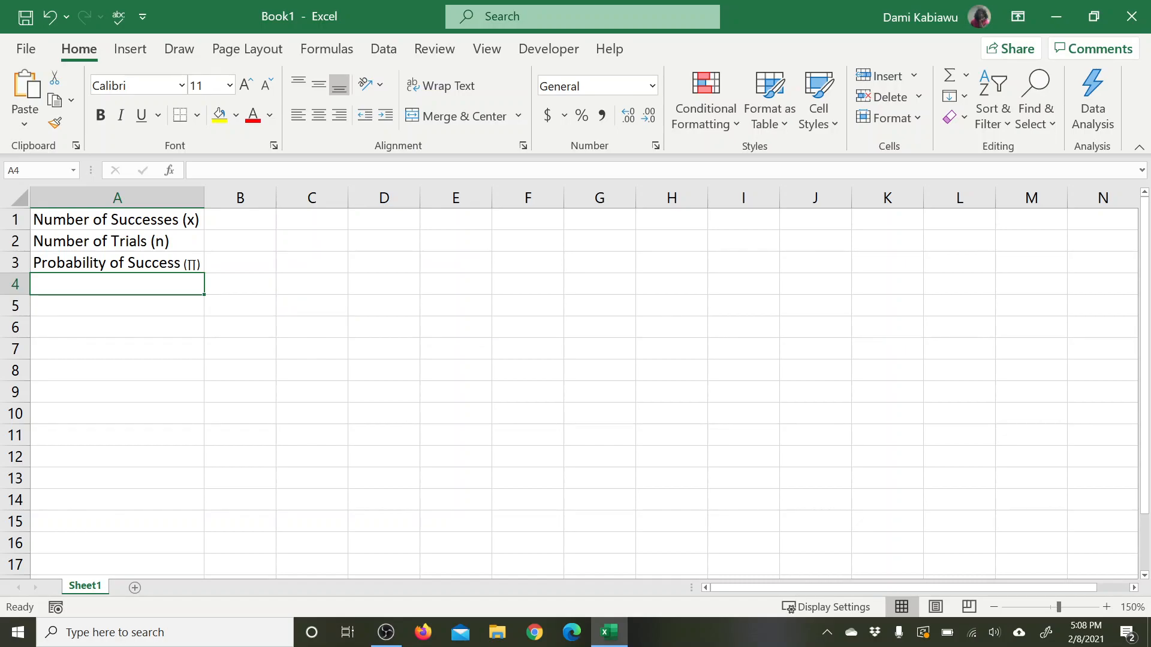
left_click_drag(229, 223, 244, 274)
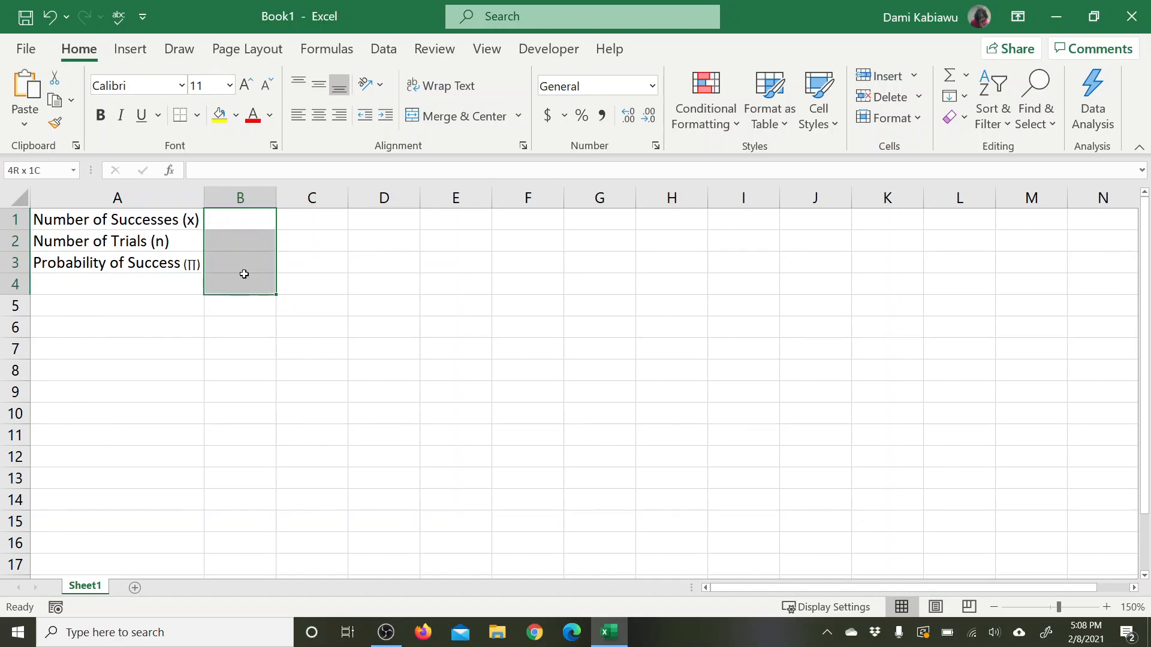
left_click_drag(246, 218, 252, 260)
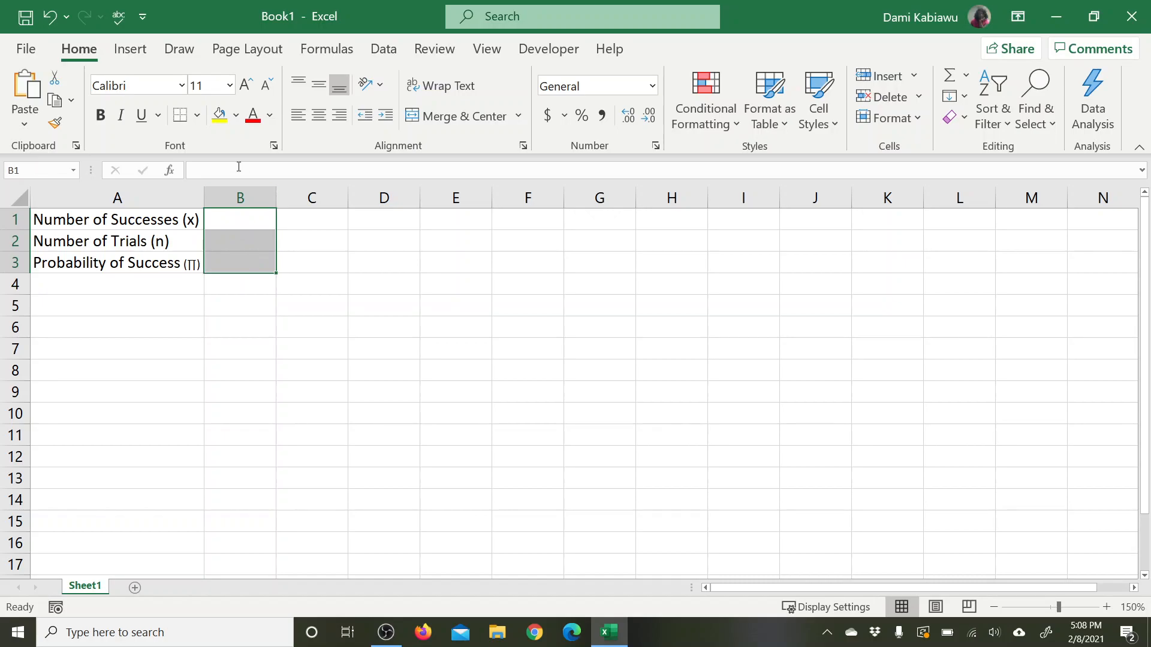
left_click(218, 118)
left_click(198, 117)
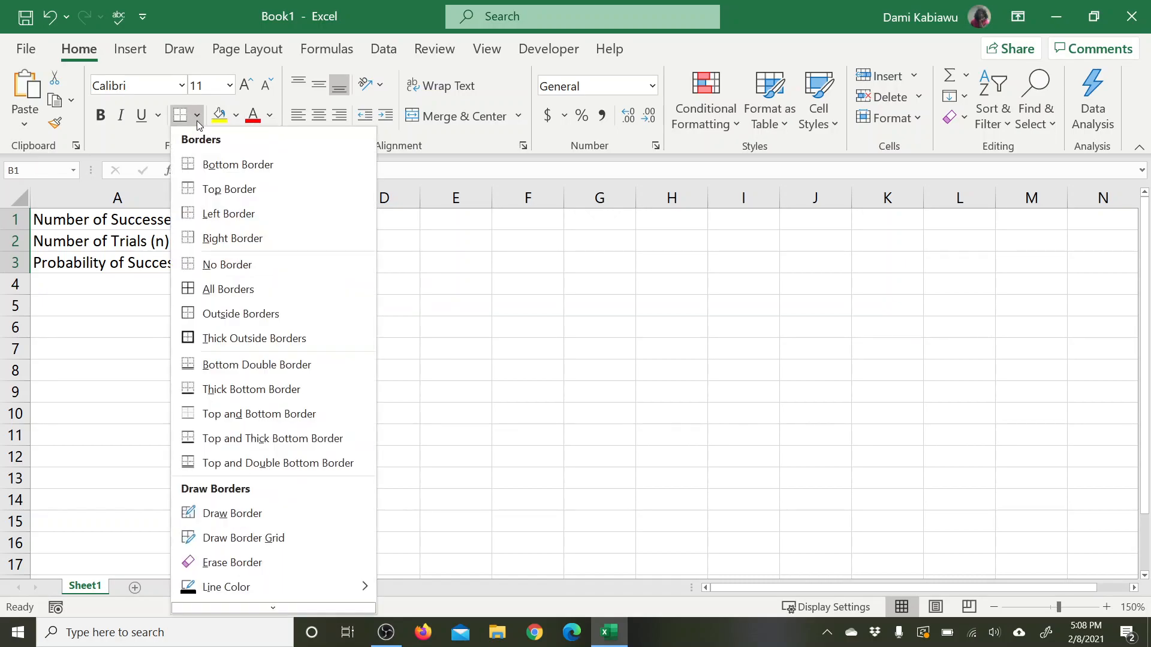
left_click(245, 287)
left_click(327, 287)
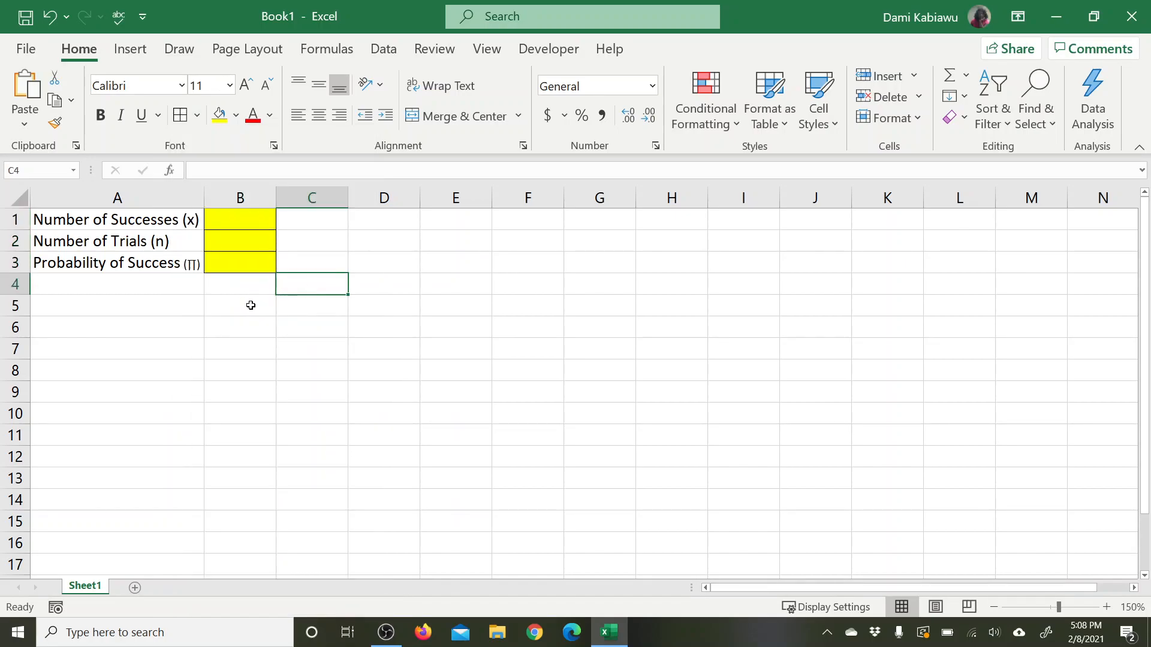
Step: Enter the heading "Calculations" in cell A5
left_click(158, 326)
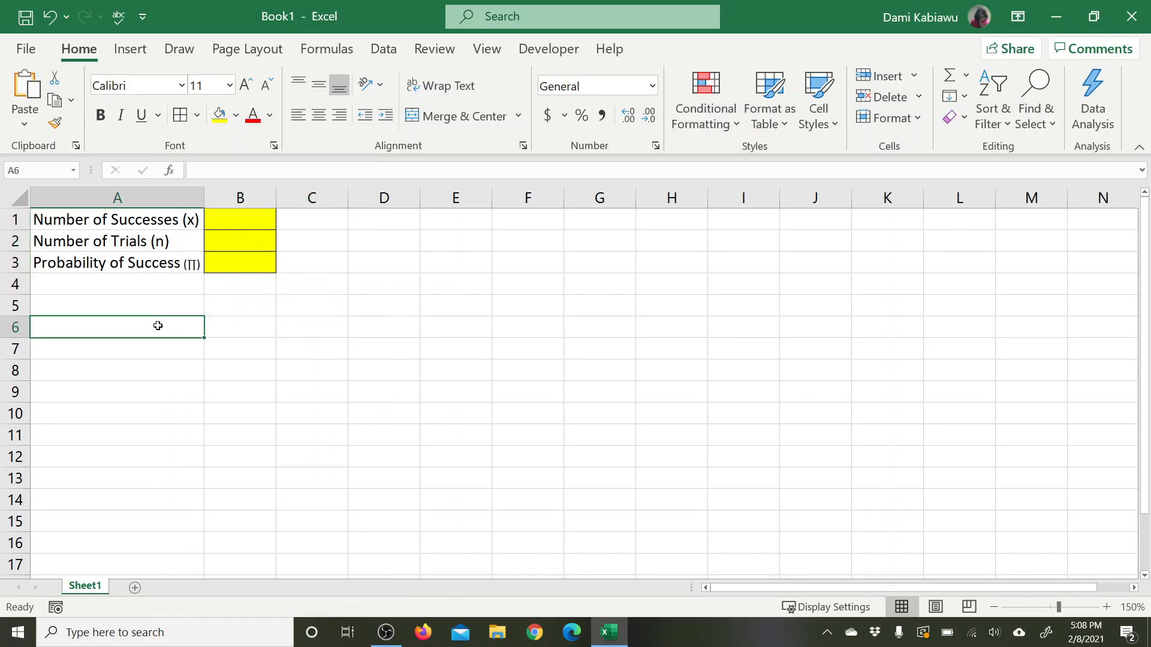
left_click(185, 308)
type("Calcula")
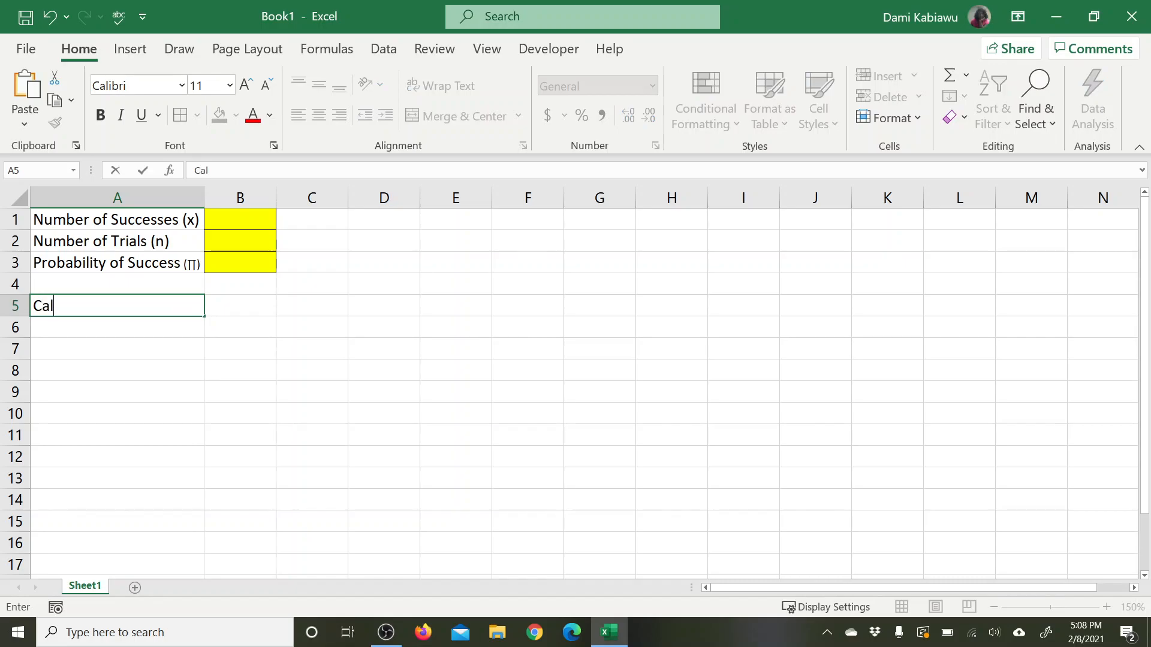
key("BackSpace")
key("BackSpace")
type("lations")
key("Return")
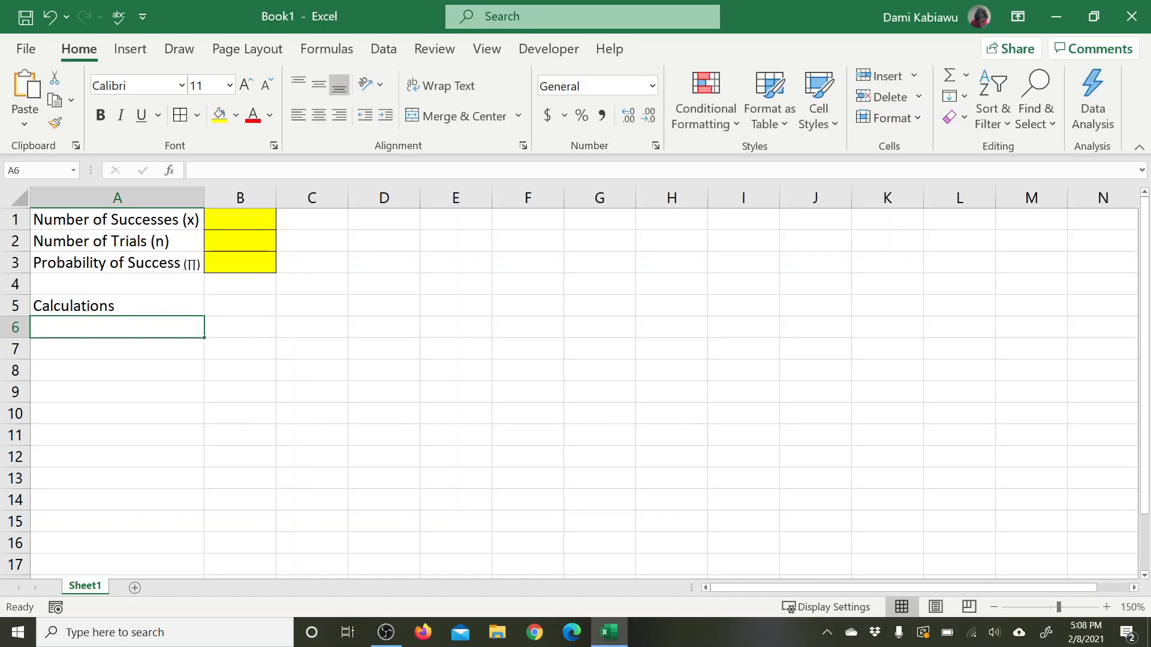
Step: Write the label "P(x=xi)" in cell A6
type("P")
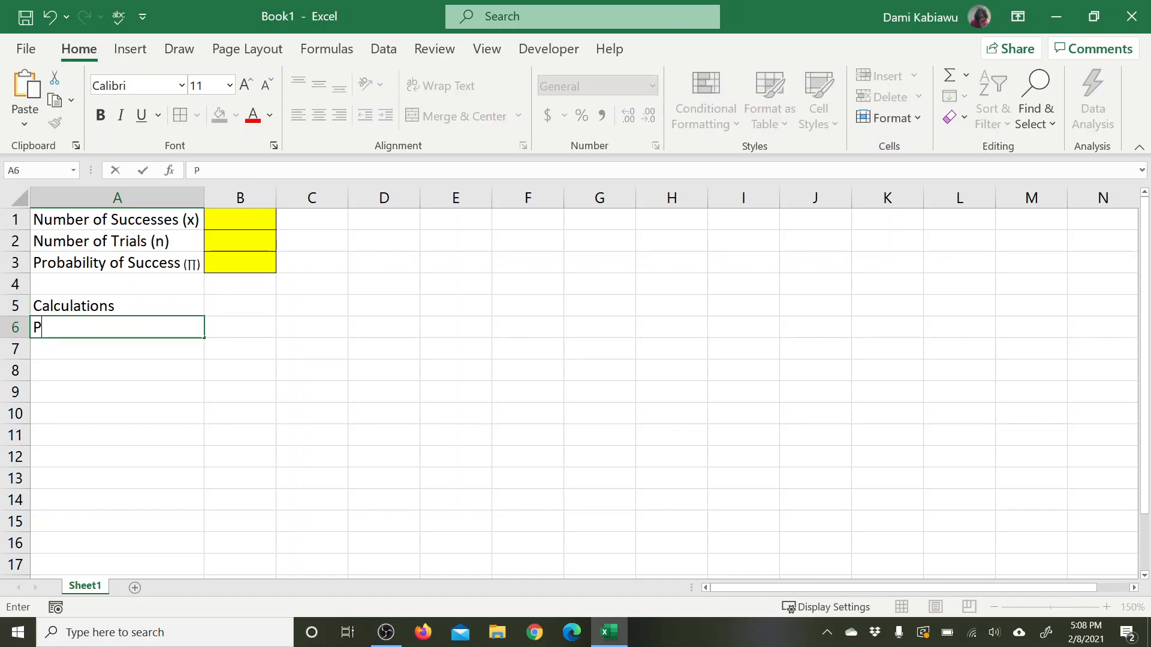
type("(x=X")
key("BackSpace")
type("xi")
left_click(71, 329)
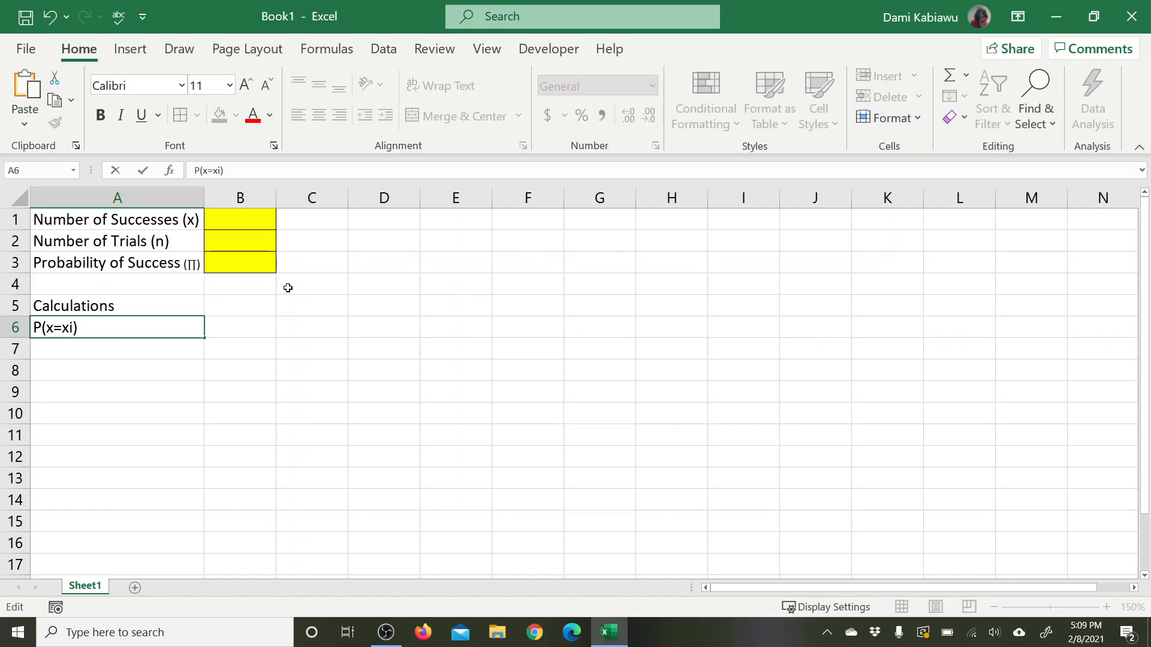
type(")")
Step: Try to apply subscript formatting at the i in the cell A6 label
left_click(273, 147)
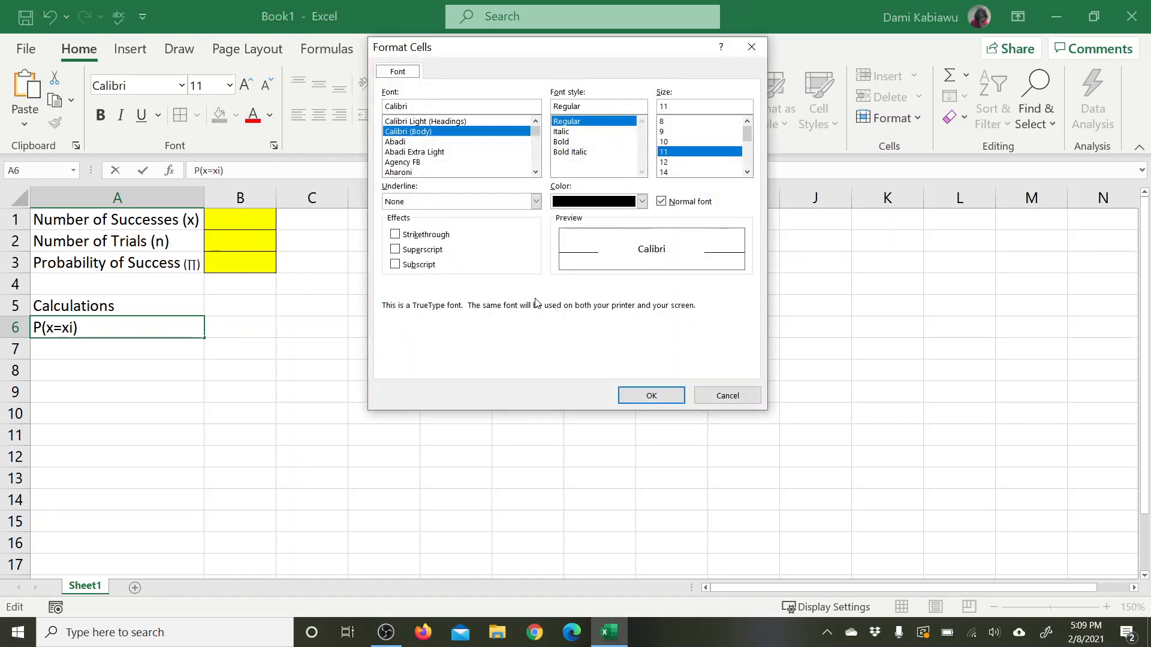
left_click(426, 266)
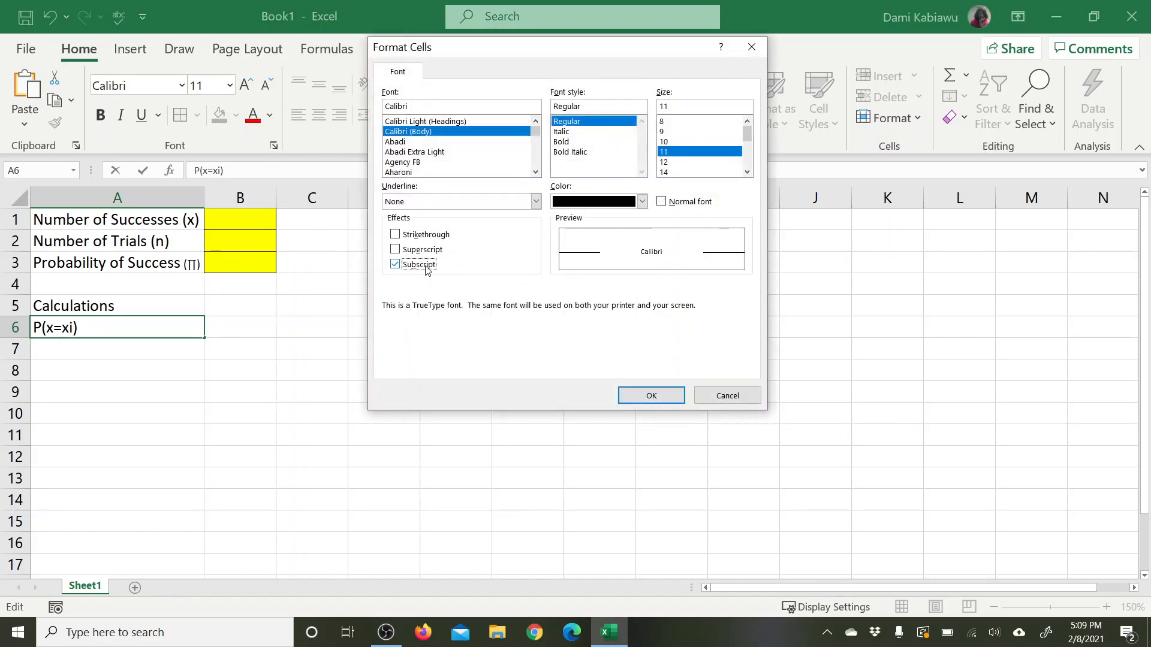
left_click(653, 397)
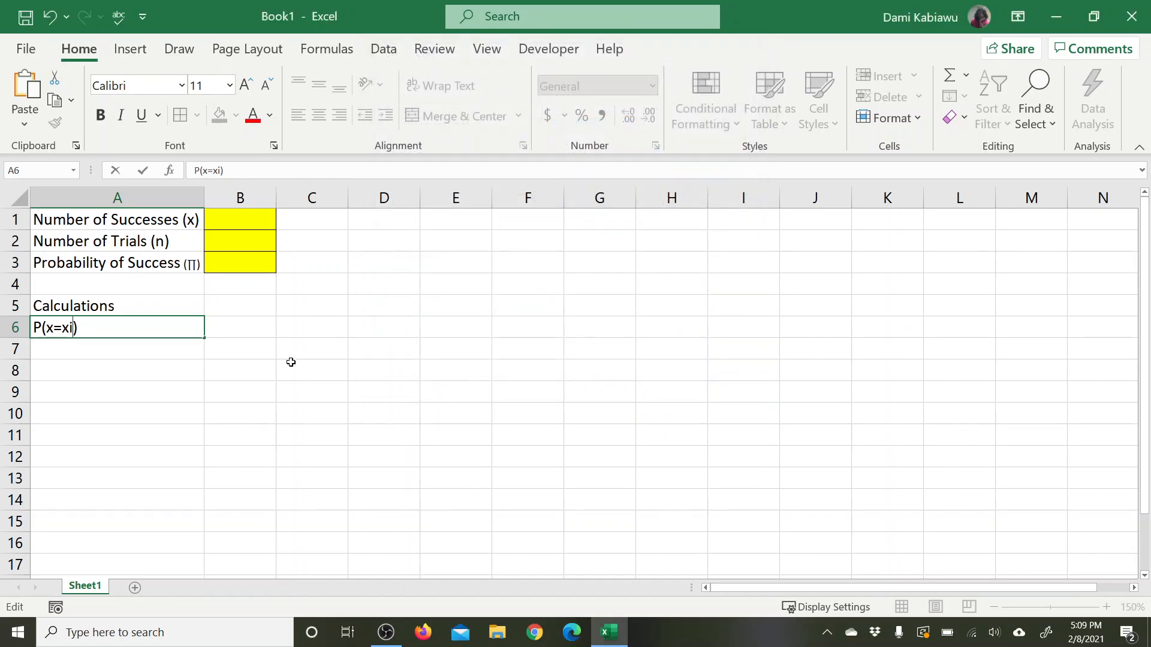
left_click(288, 353)
Step: Format only the letter i in the label P(x=xi) in cell A6 as a subscript
double_click(69, 327)
key("Left")
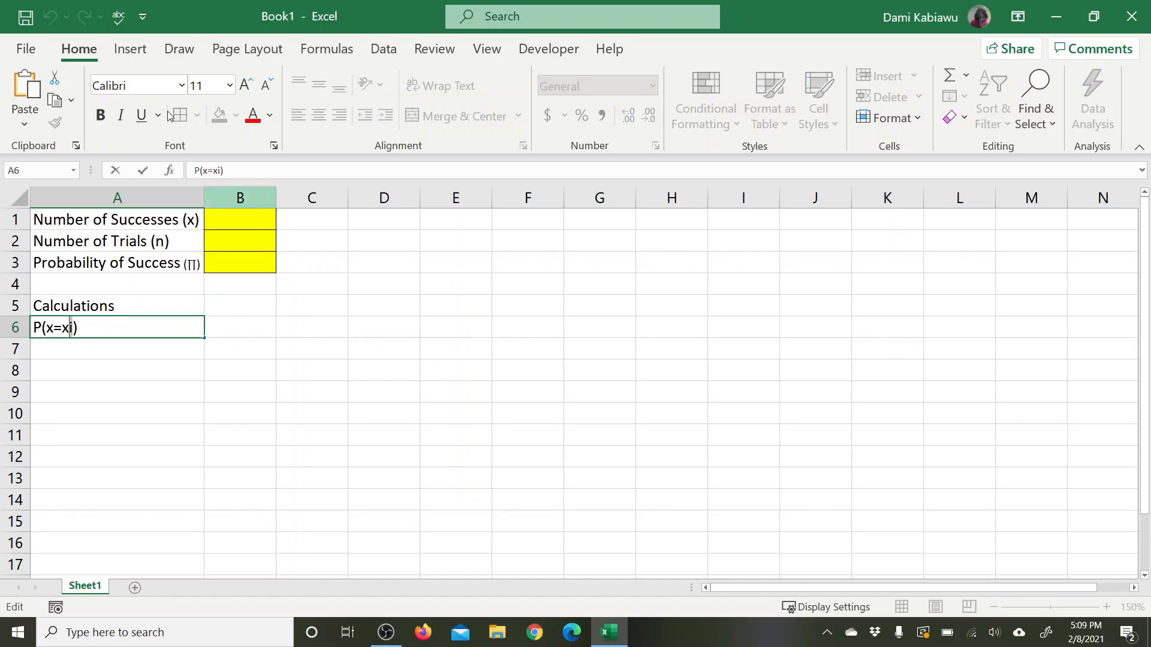
left_click(273, 146)
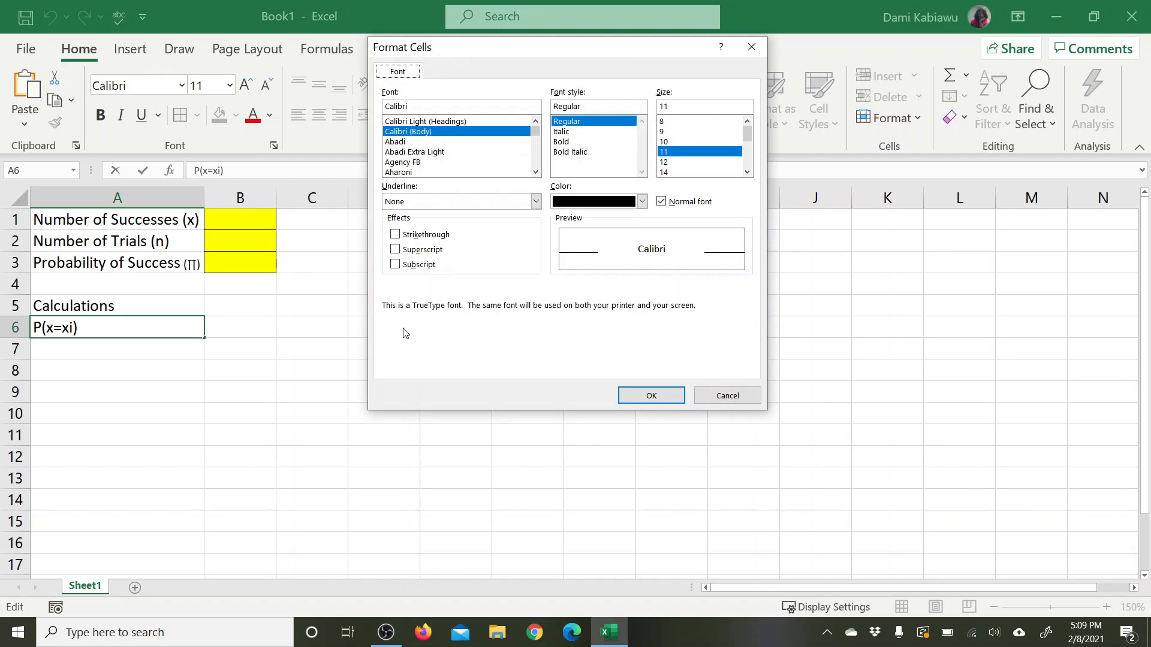
left_click(395, 265)
left_click(633, 394)
left_click(525, 391)
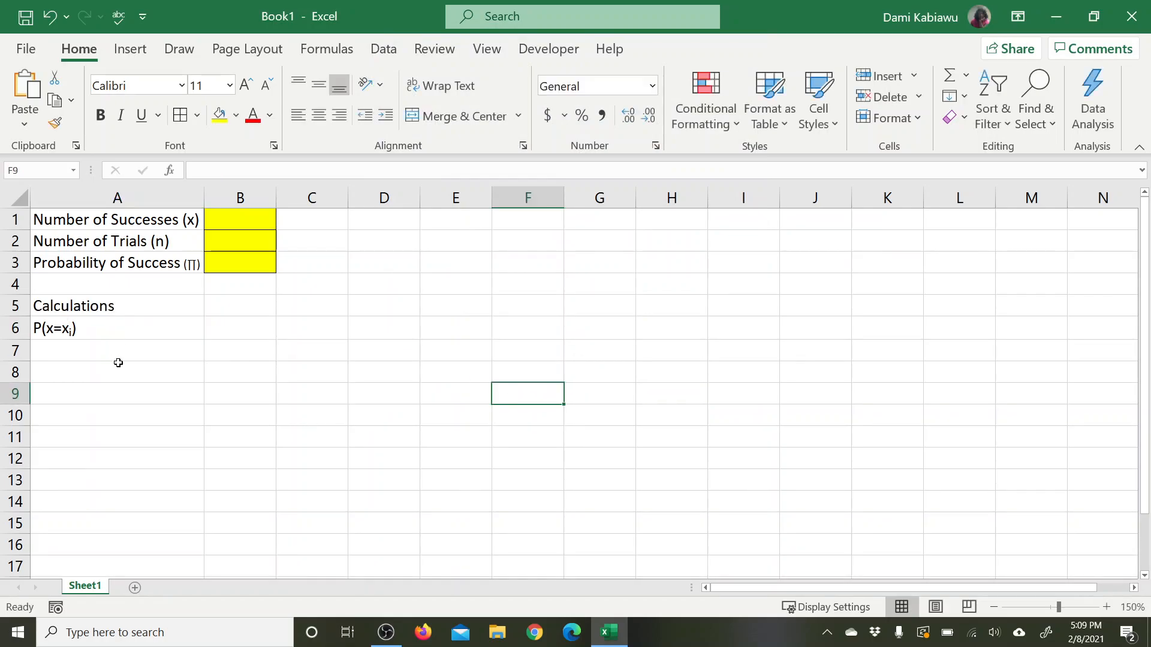
left_click(120, 351)
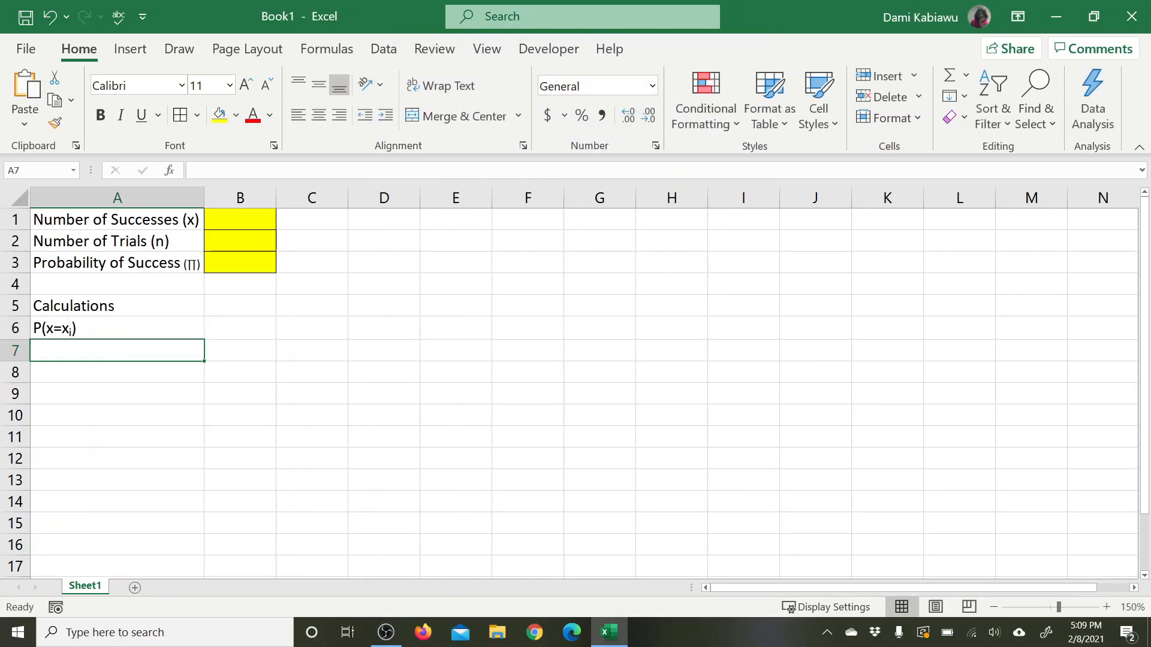
Step: Enter =1-P(x-xi) in cell A7, below the P(x=xi) label
type("=")
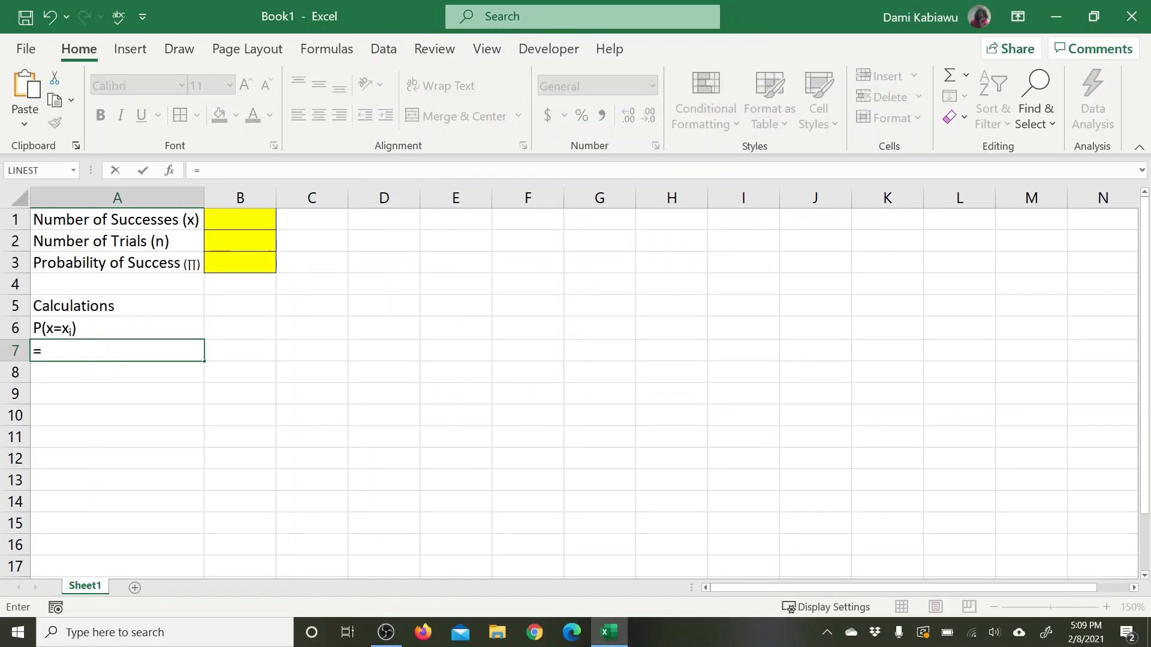
type("1-P")
key("BackSpace")
type("P")
type("(x-x")
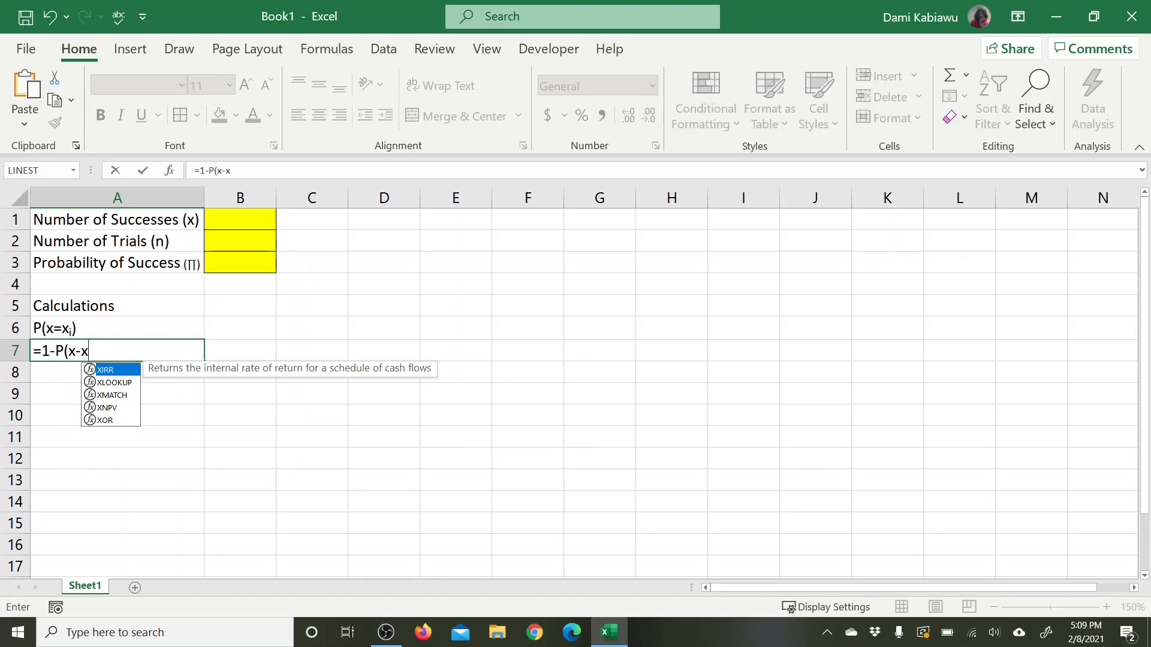
type("i")
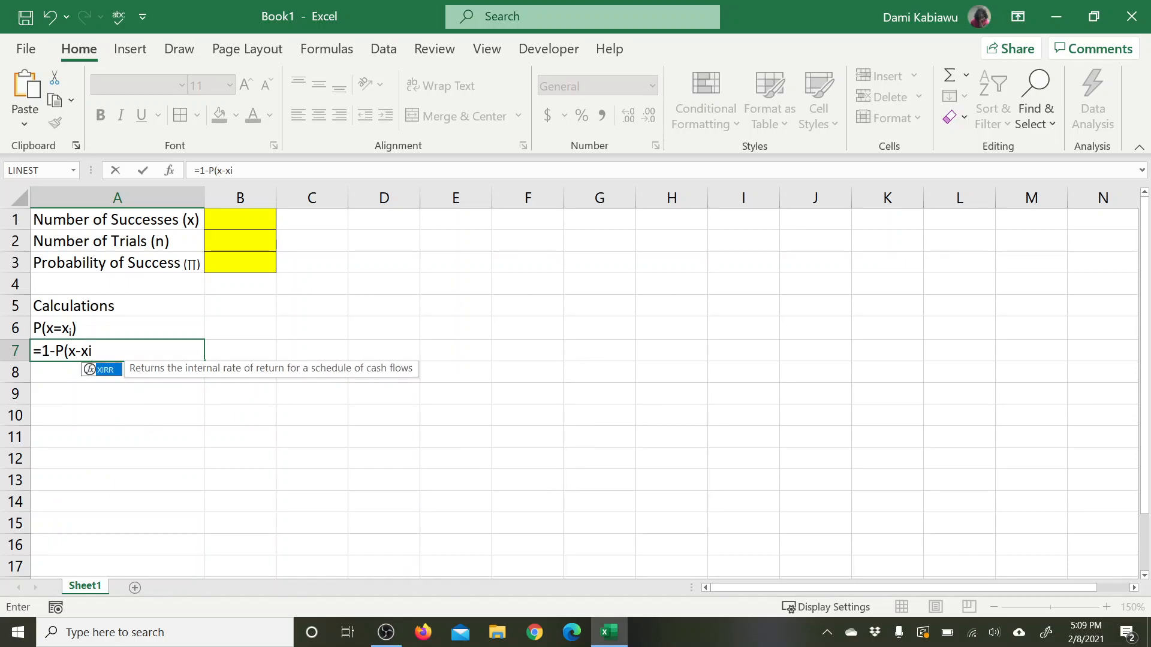
type(")")
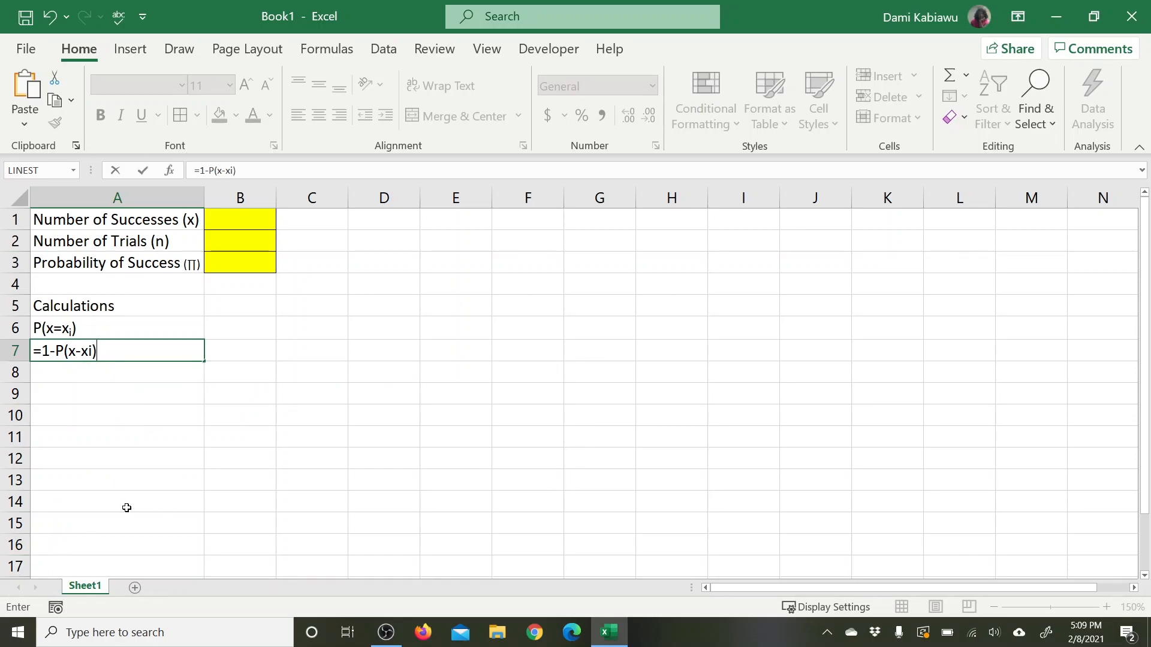
left_click(92, 350)
left_click(539, 374)
Step: Remove the leading equals sign from the entry in cell A7 so it reads 1-P(x-xi)
left_click(141, 348)
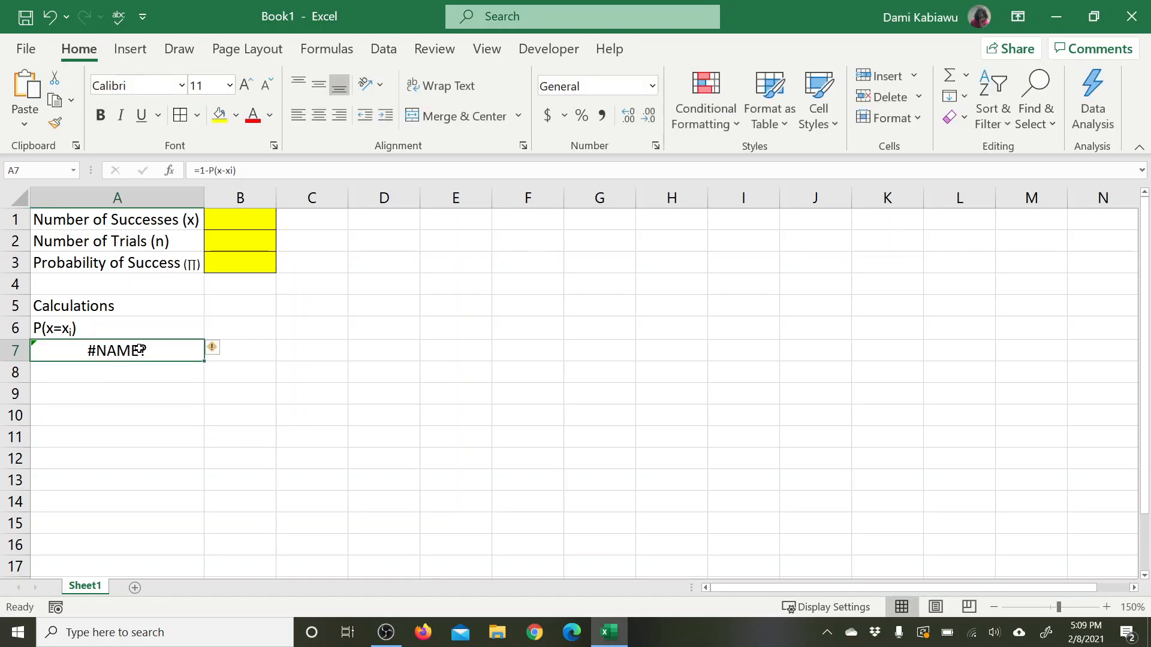
double_click(140, 348)
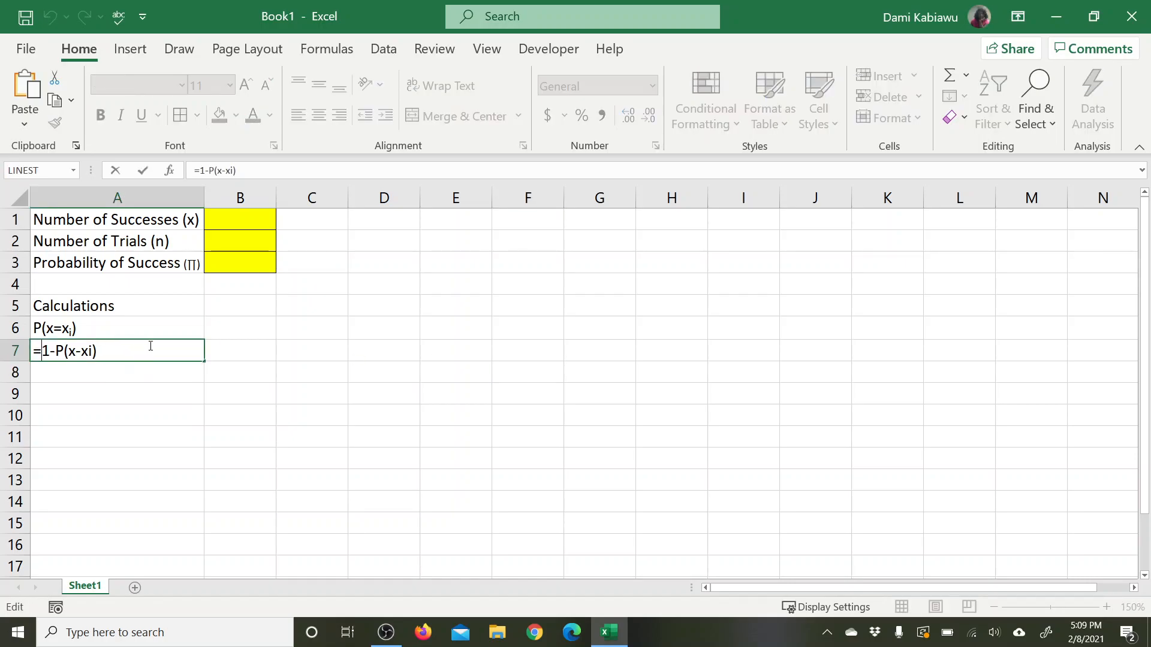
key("BackSpace")
Step: Format only the letter i in the cell A7 label as a subscript
left_click_drag(80, 351, 85, 351)
left_click(273, 148)
left_click(418, 265)
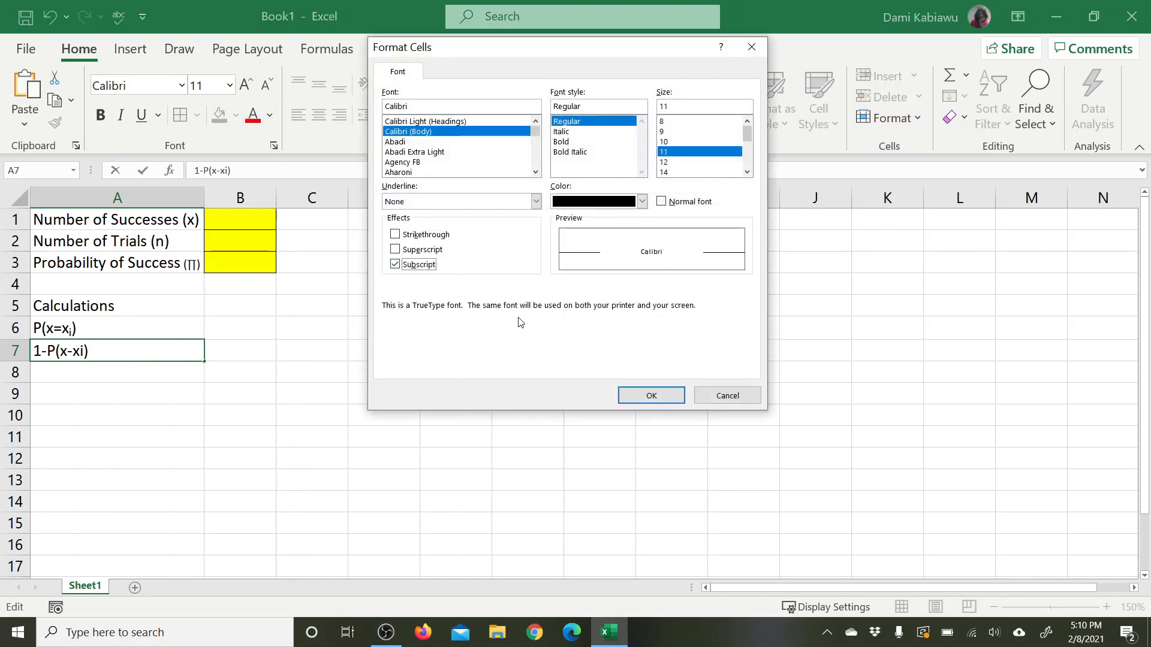
left_click(663, 397)
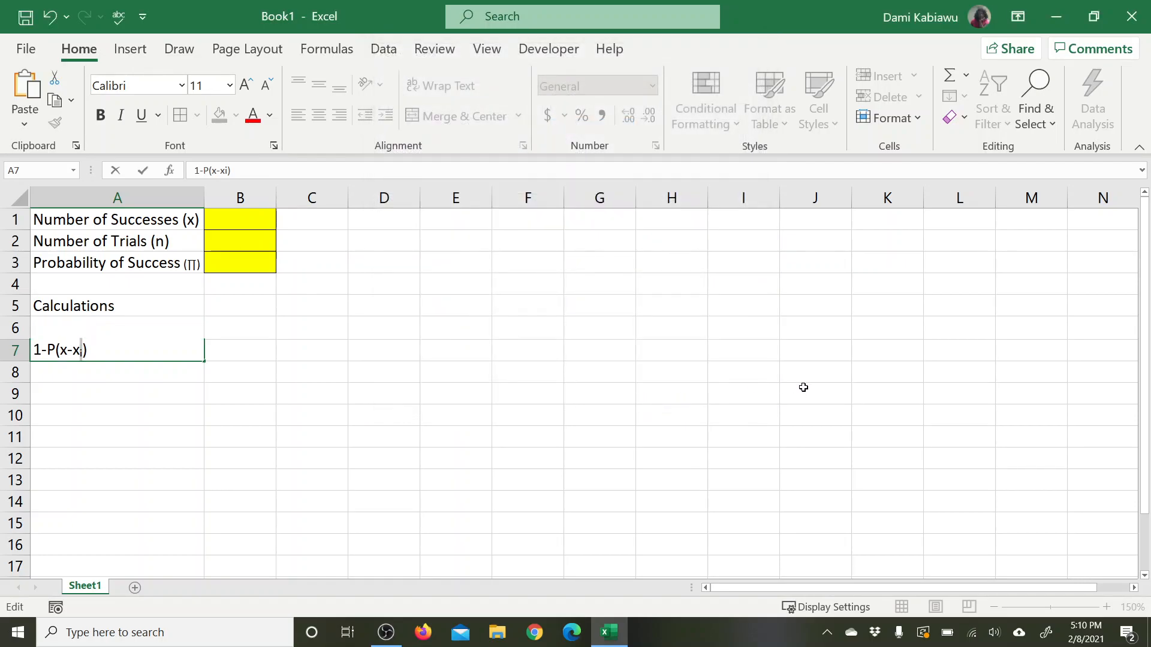
key("Return")
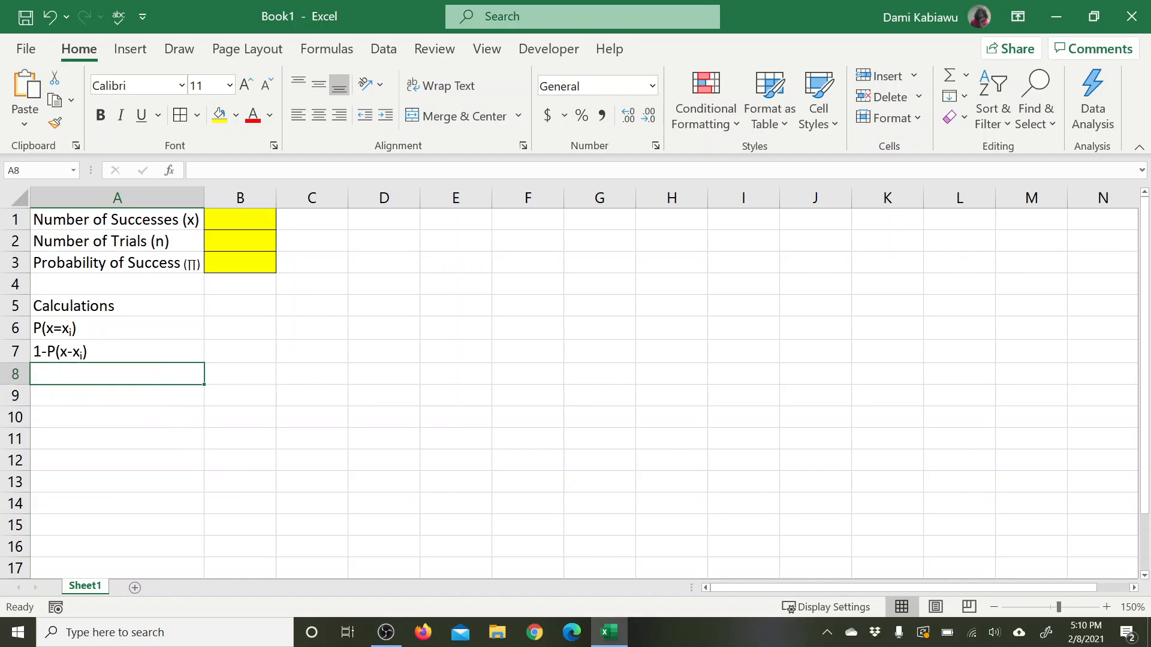
Step: Enter the labels "Mean", "Variance" and "Standard Deviation" in cells A8, A9 and A10
type("Mea")
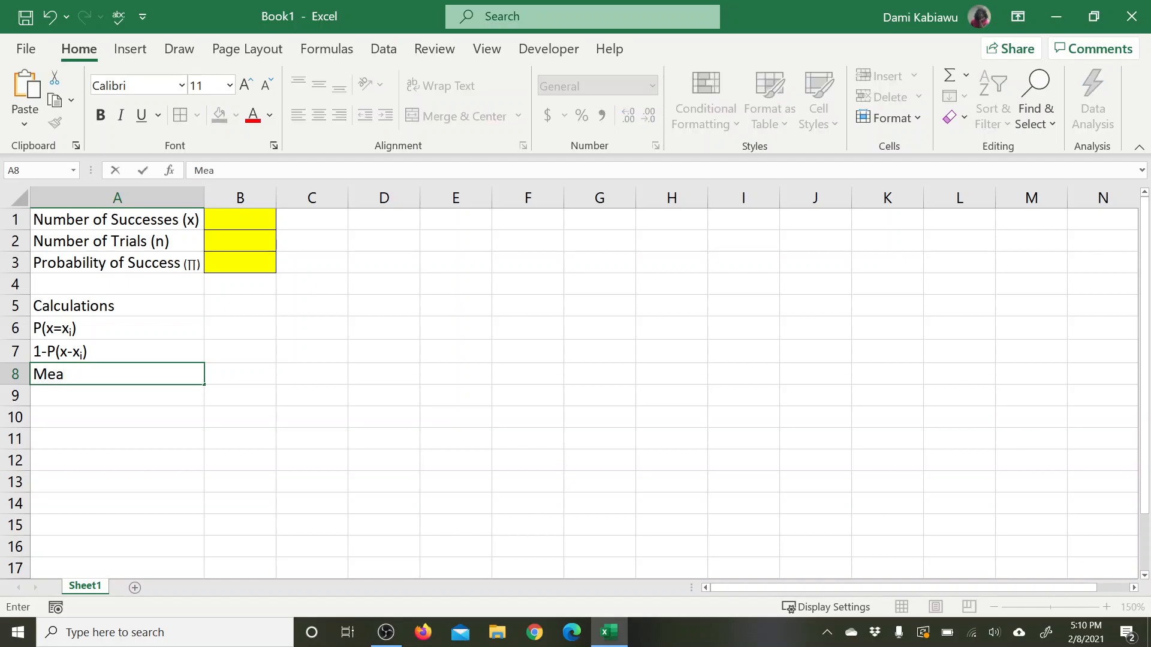
type("n")
key("Return")
type("Variance")
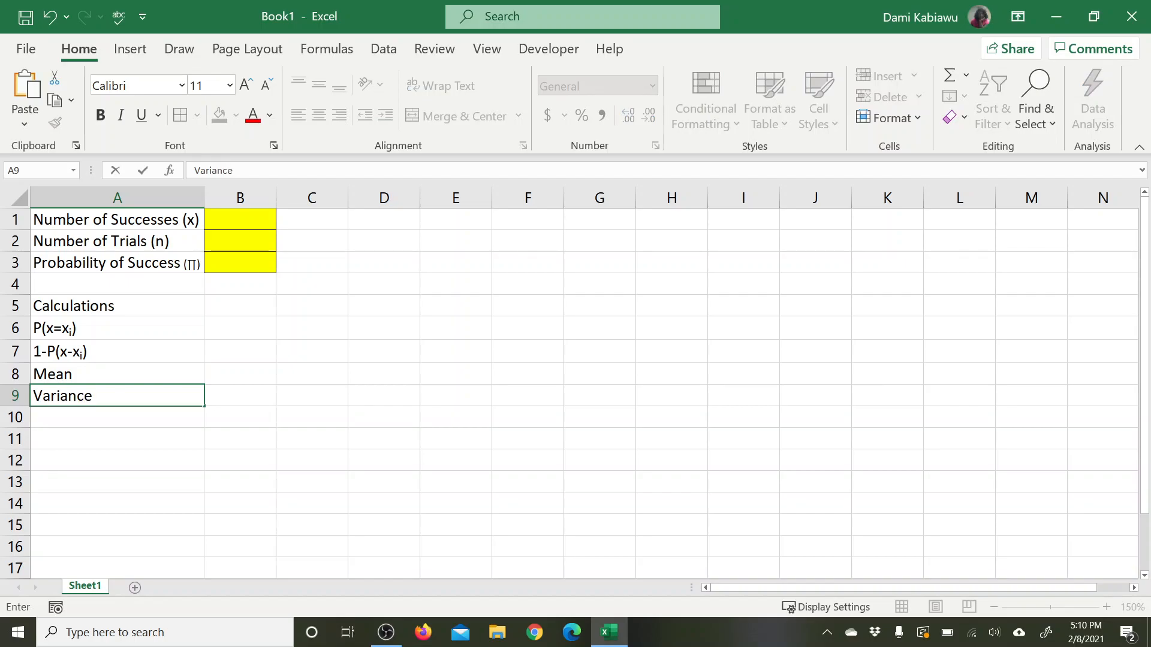
key("Return")
type("St")
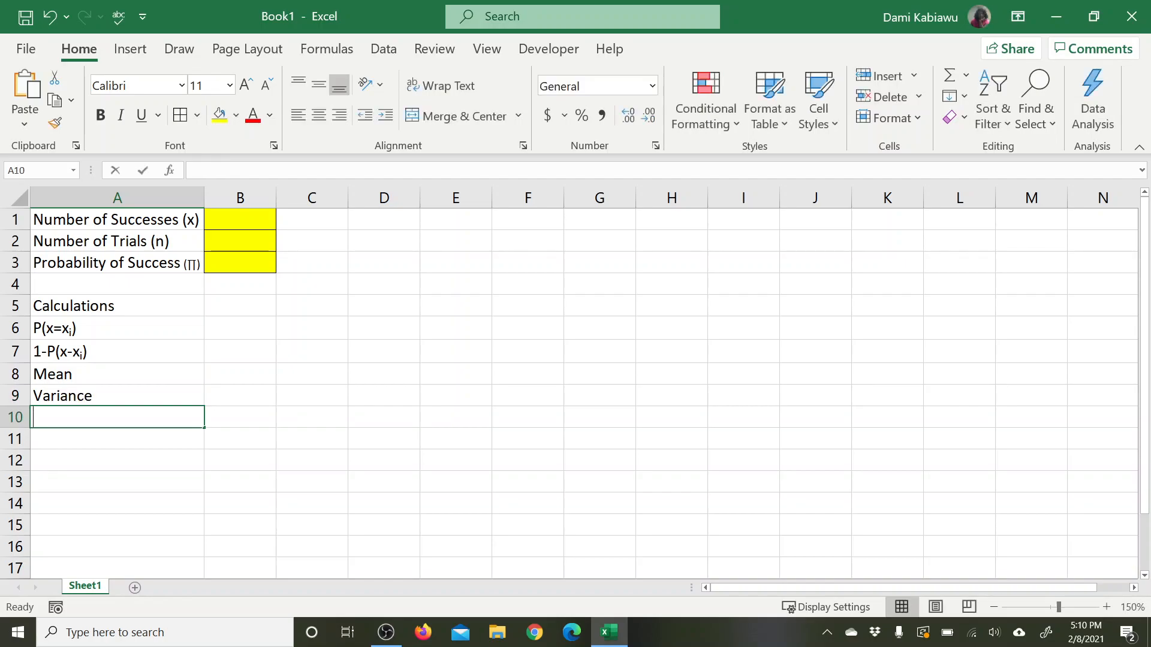
type("andard Deviation")
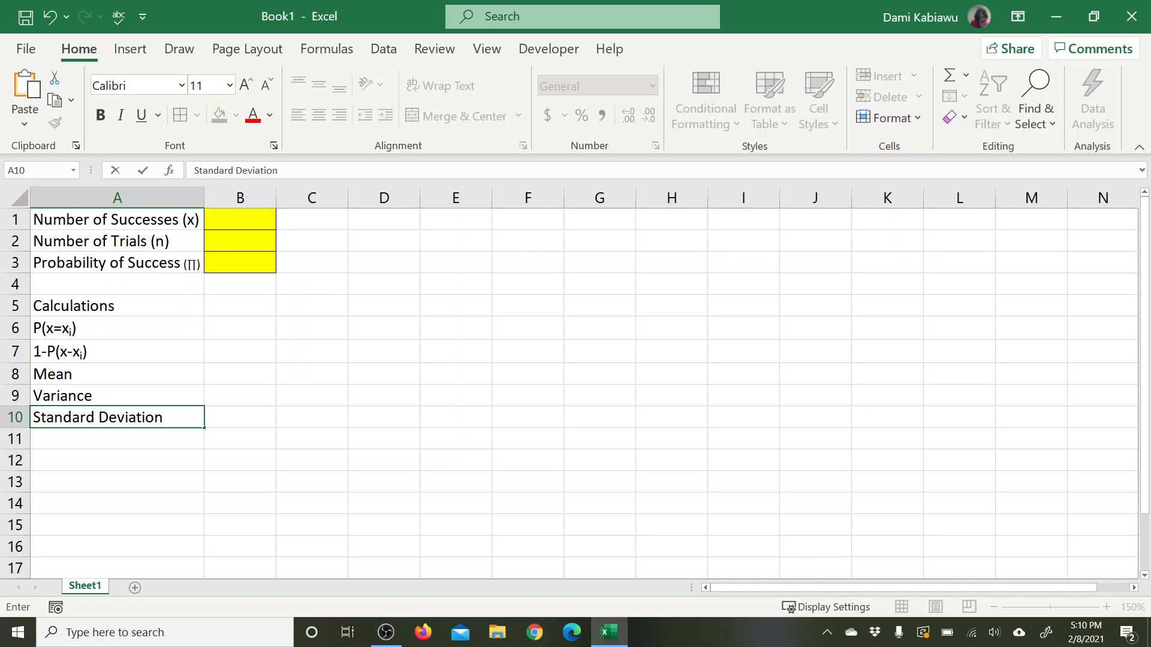
left_click(273, 405)
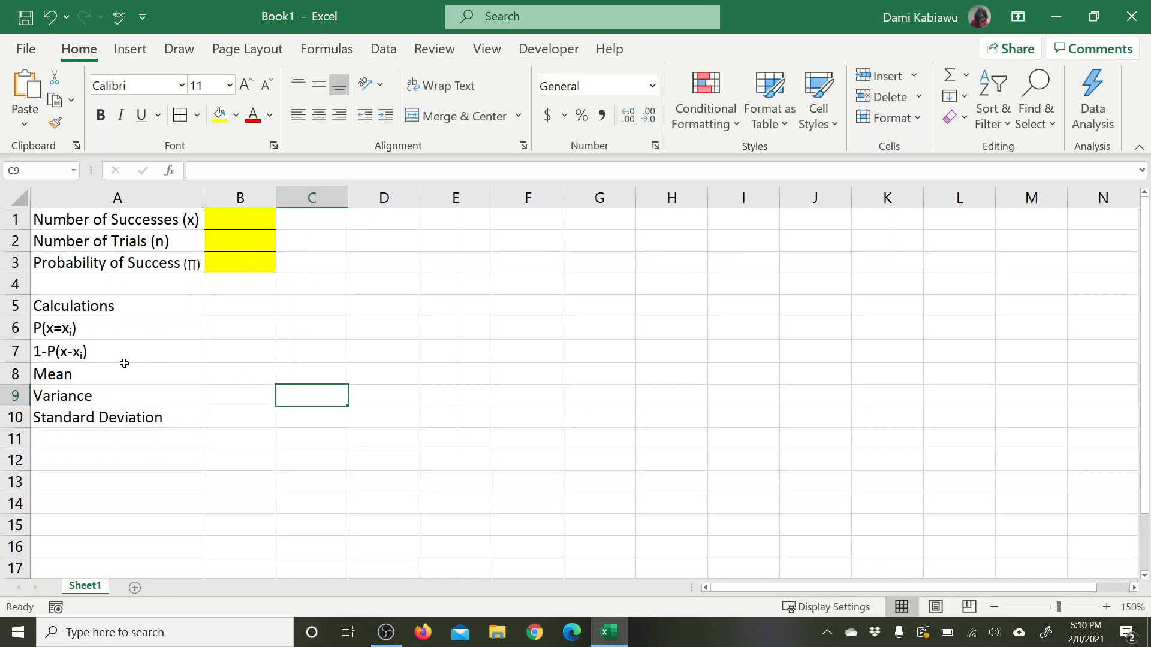
Step: Calculate the mean in cell B8 with the formula =B2*B3
left_click(243, 221)
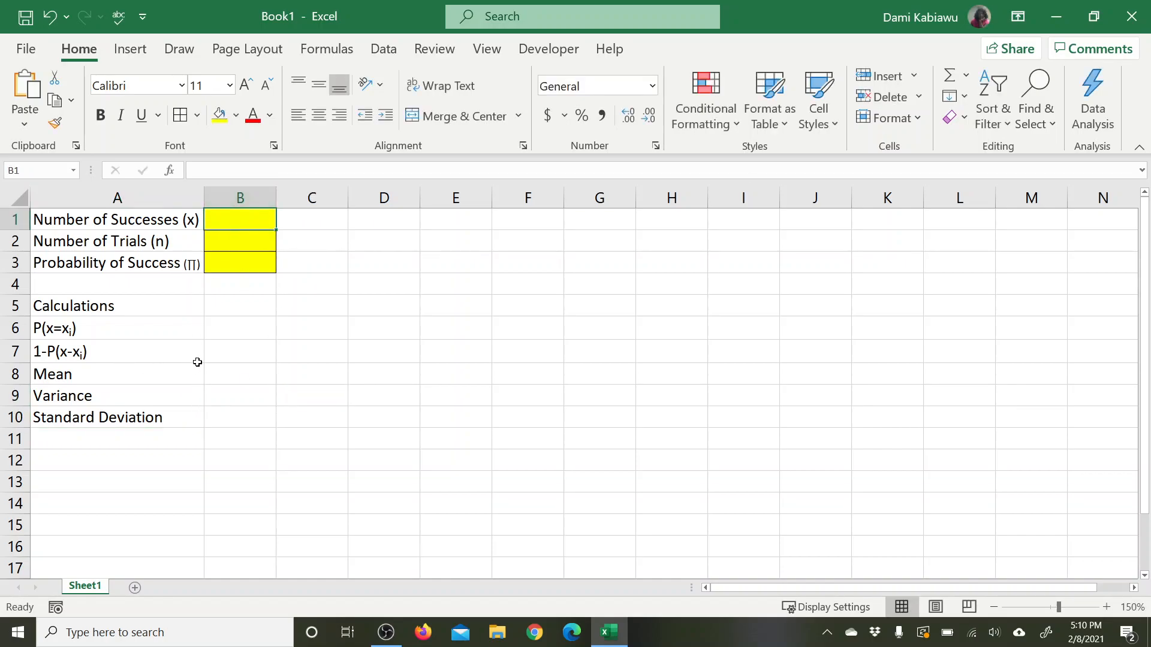
left_click(239, 374)
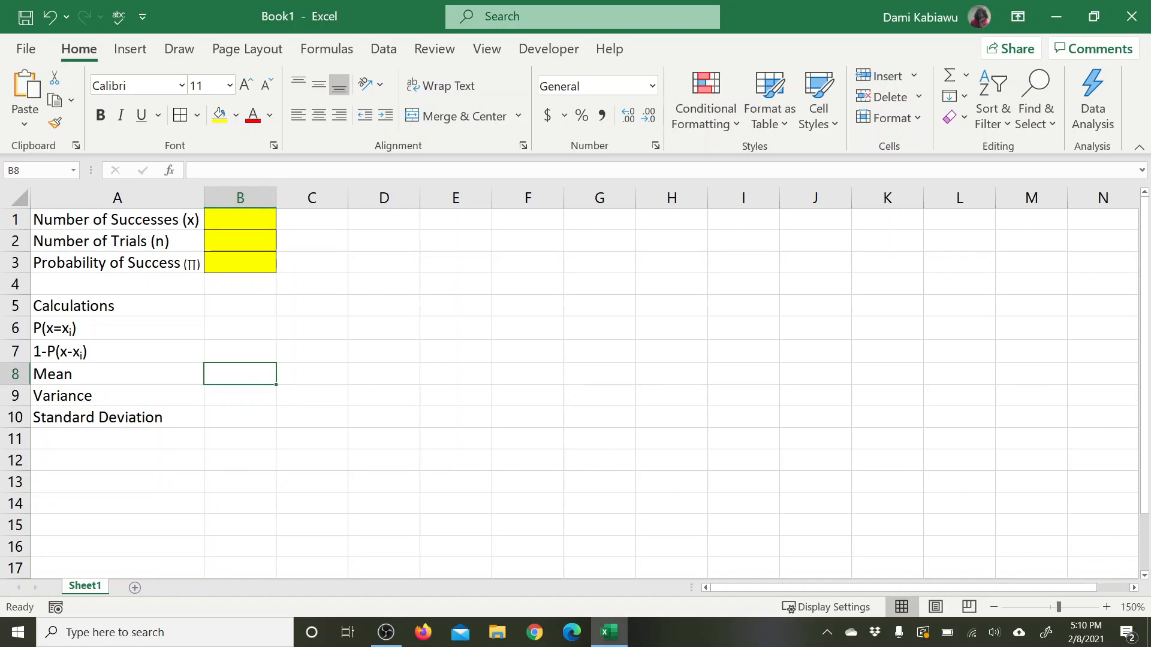
type("=")
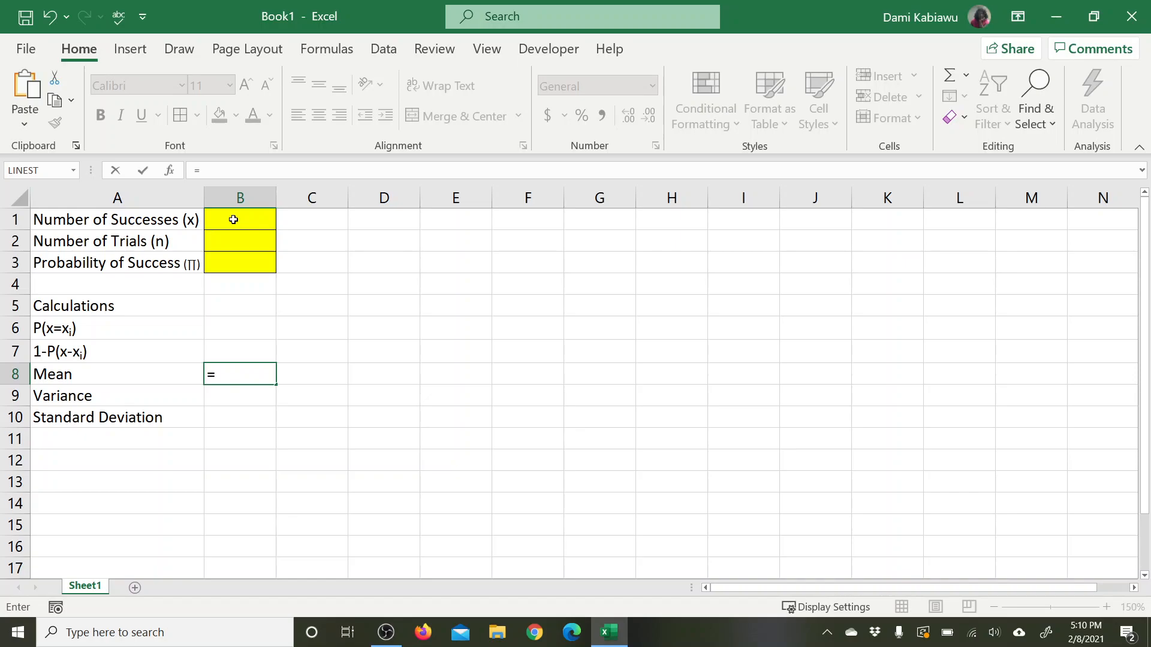
left_click(237, 240)
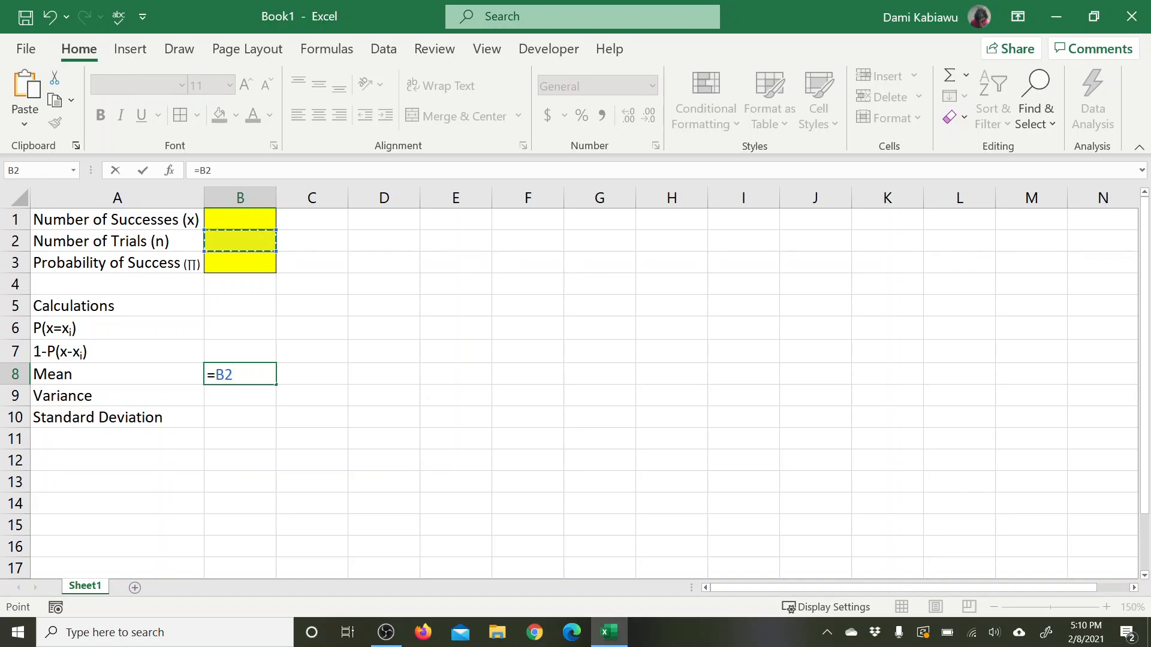
type("*")
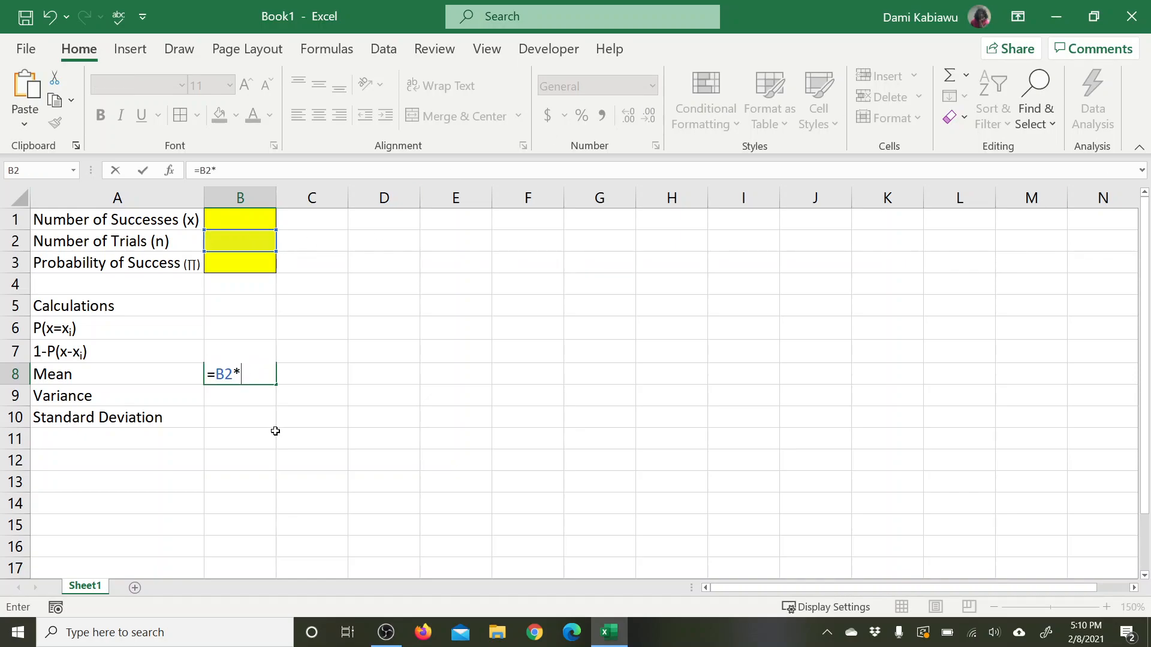
left_click(226, 261)
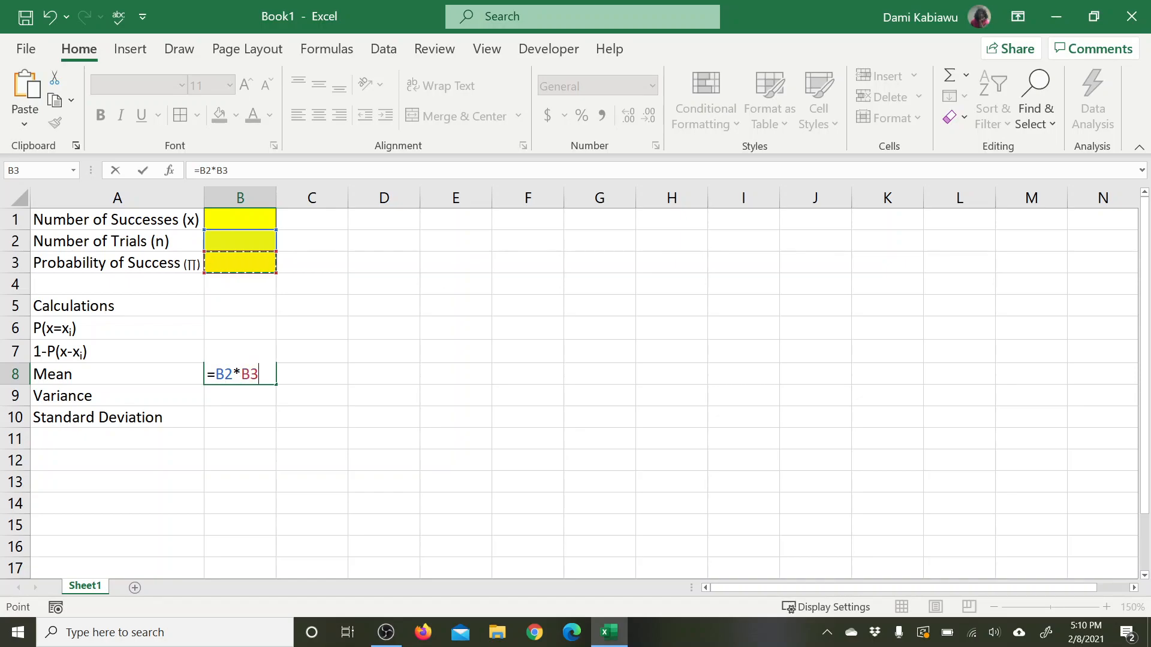
key("Return")
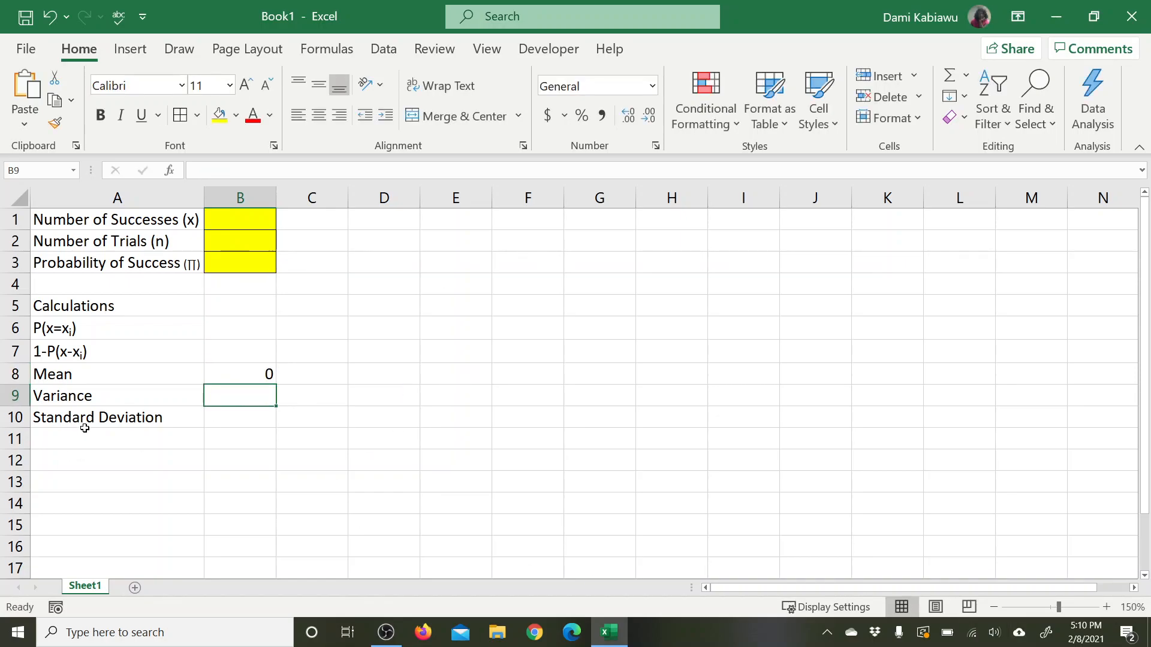
Step: Show the mean's formula as text in cell C8 with =FORMULATEXT(B8)
left_click(307, 374)
type("=form")
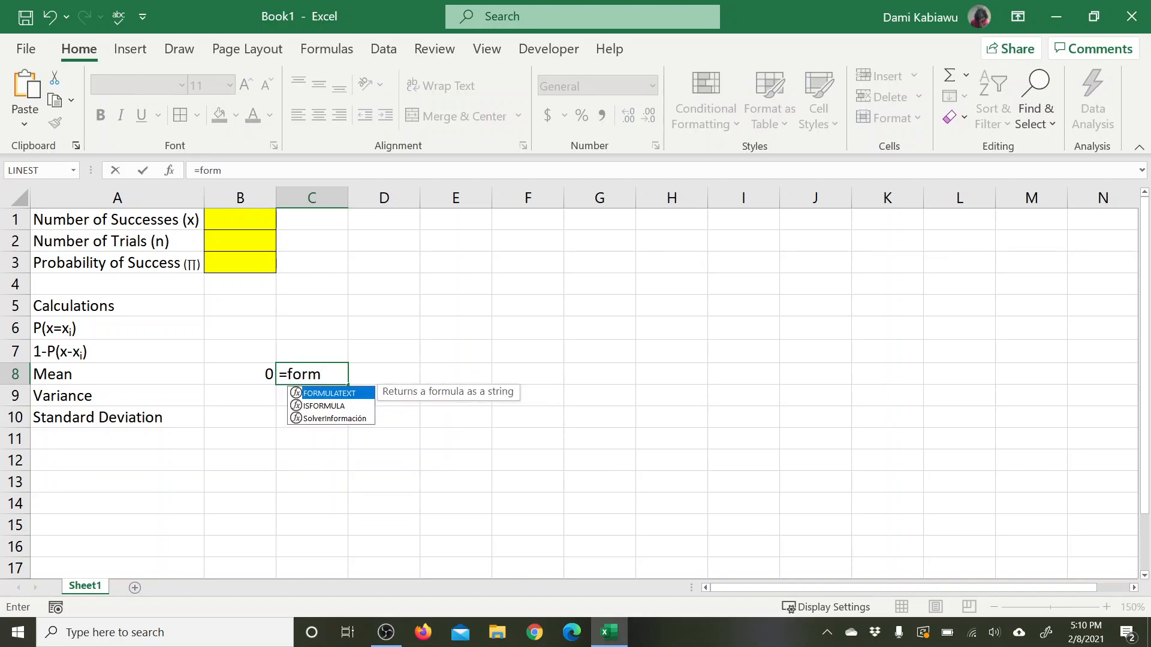
key("Tab")
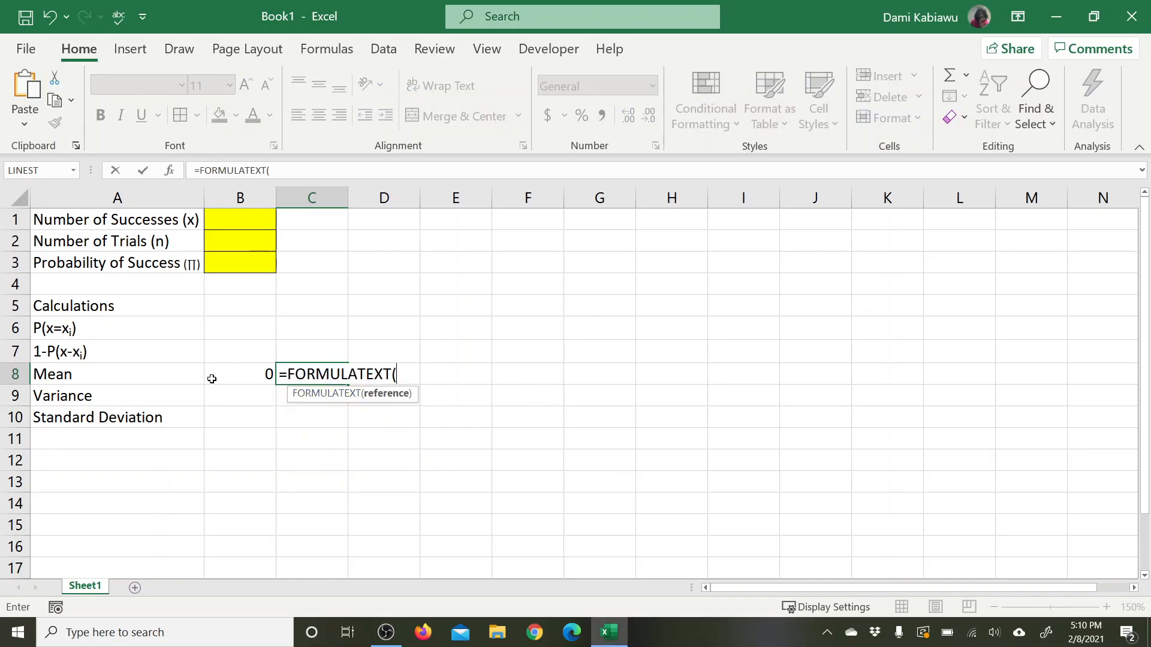
left_click(243, 370)
key("Return")
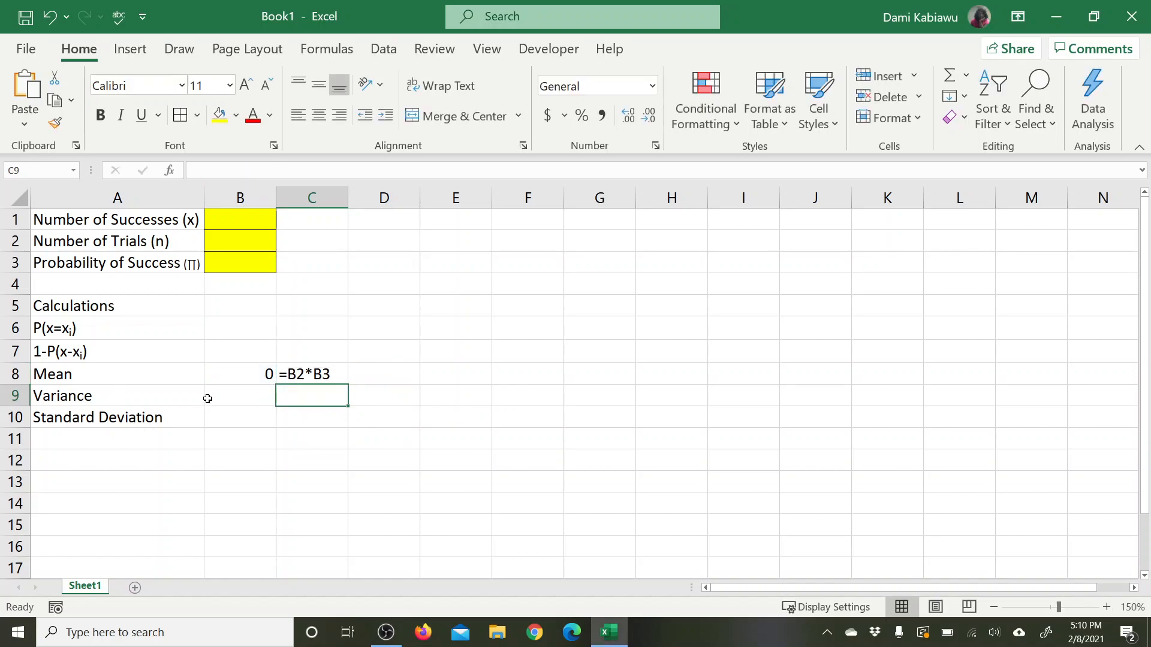
Step: Fill the FORMULATEXT formula from C8 up to C6 and down to C10
left_click(300, 376)
left_click_drag(348, 385, 346, 327)
left_click(339, 378)
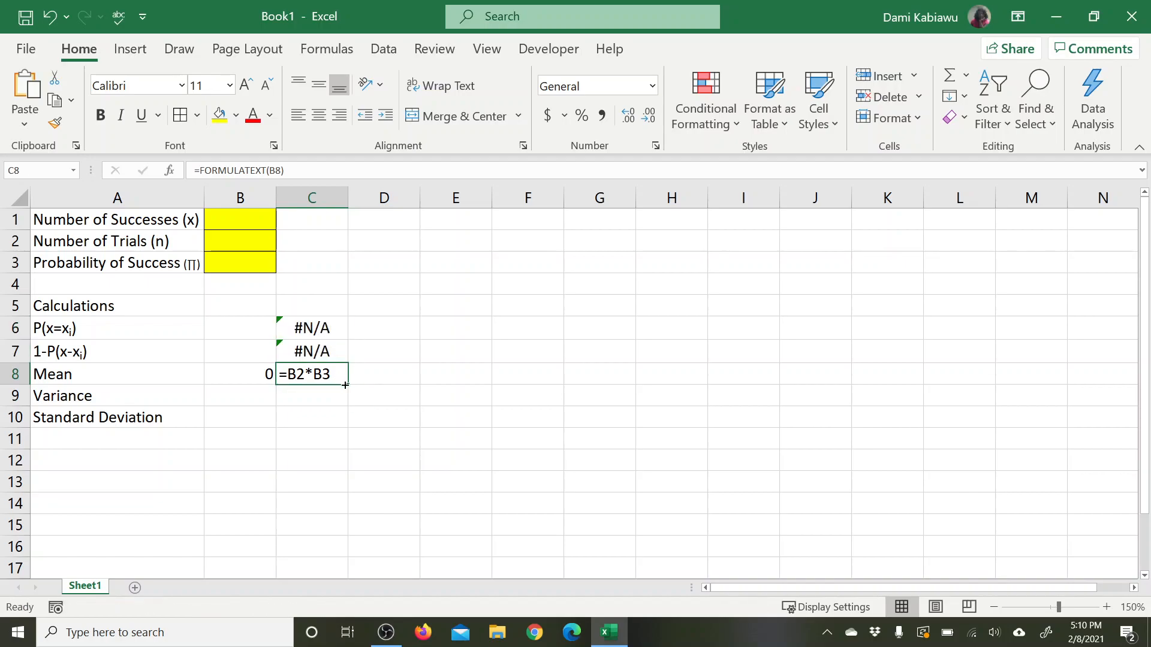
left_click_drag(349, 386, 346, 425)
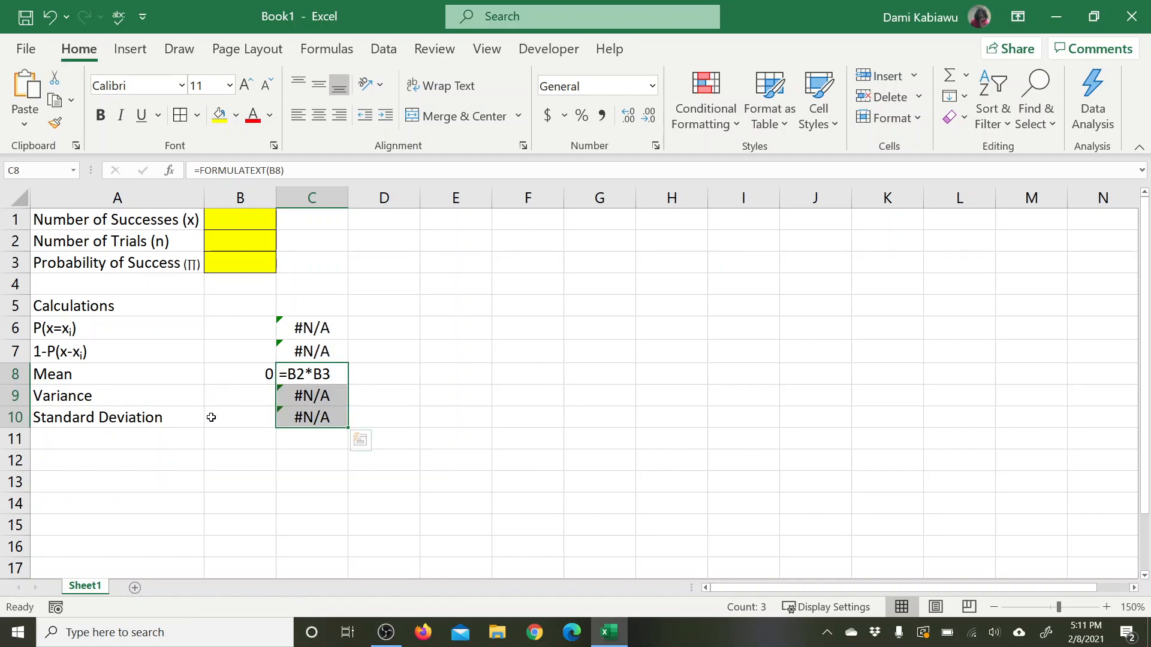
Step: Calculate the variance in cell B9 with the formula =B2*B3*(1-B3)
left_click(239, 396)
type("=")
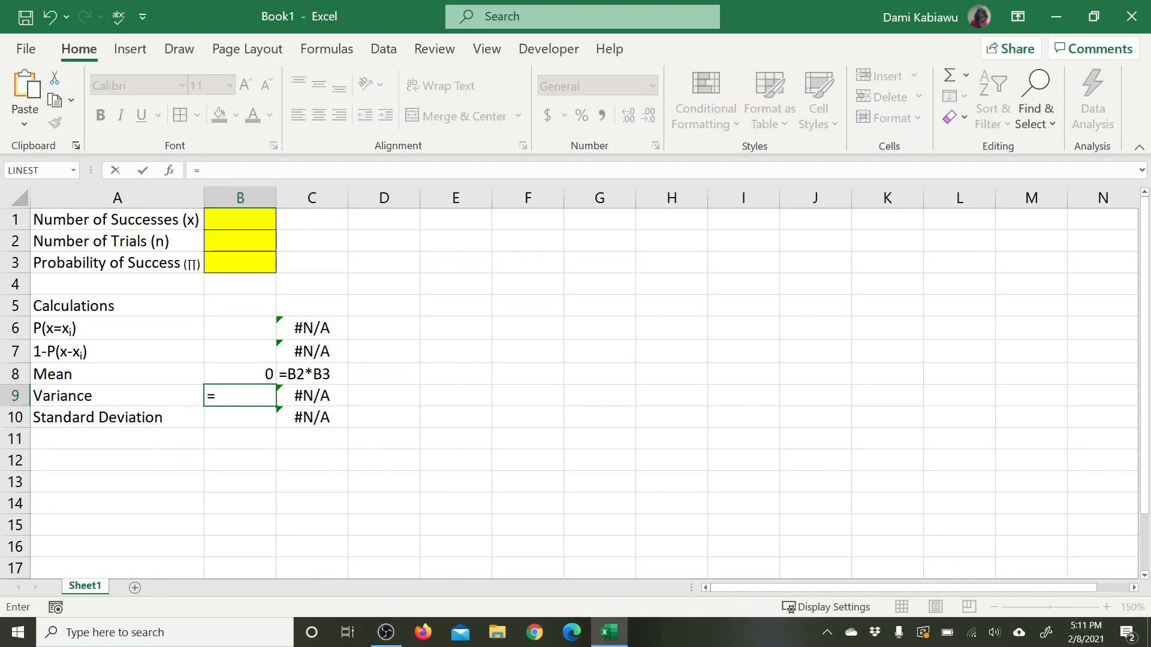
left_click(238, 237)
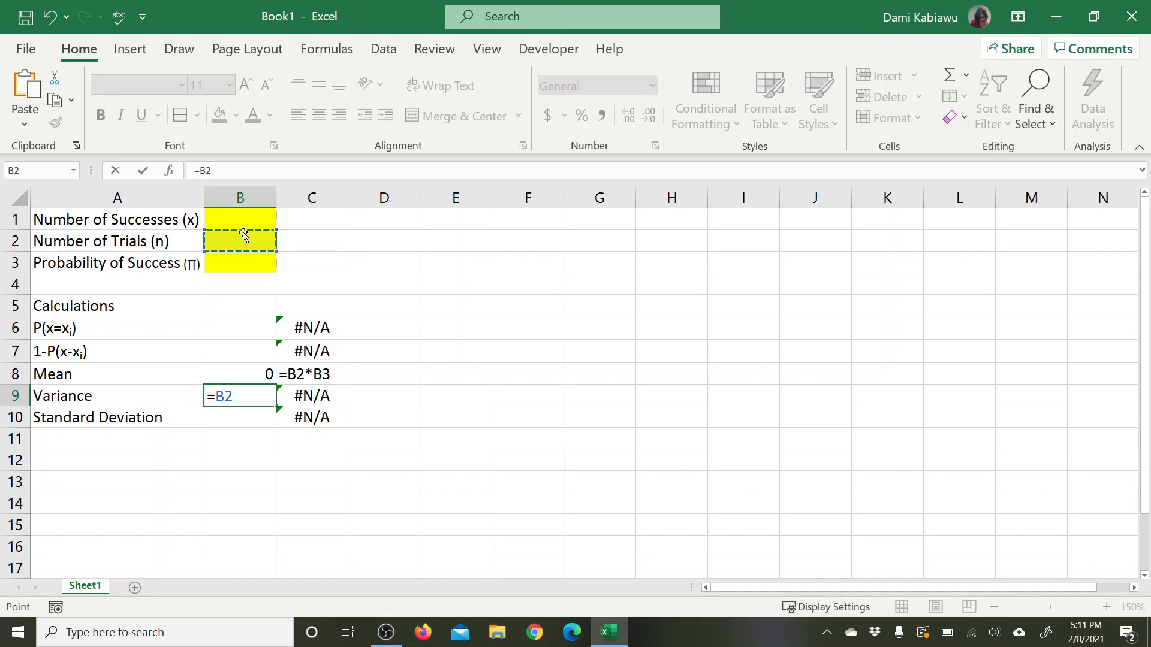
type("*")
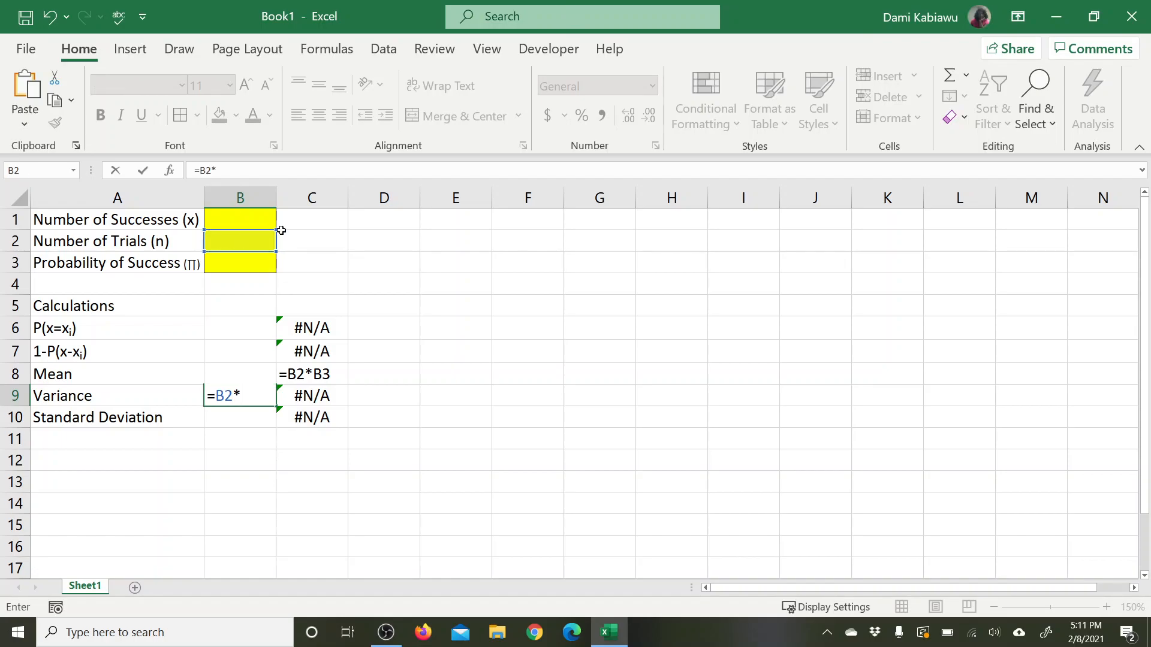
left_click(250, 260)
type("*(1")
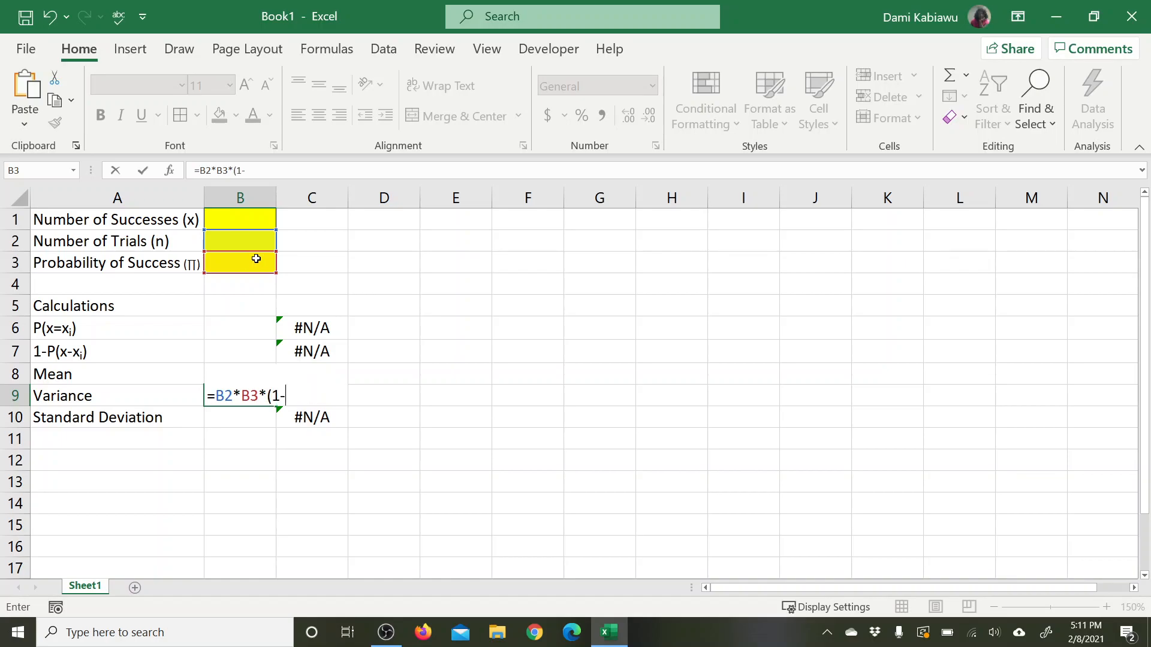
type("-")
left_click(256, 258)
type(")")
key("Return")
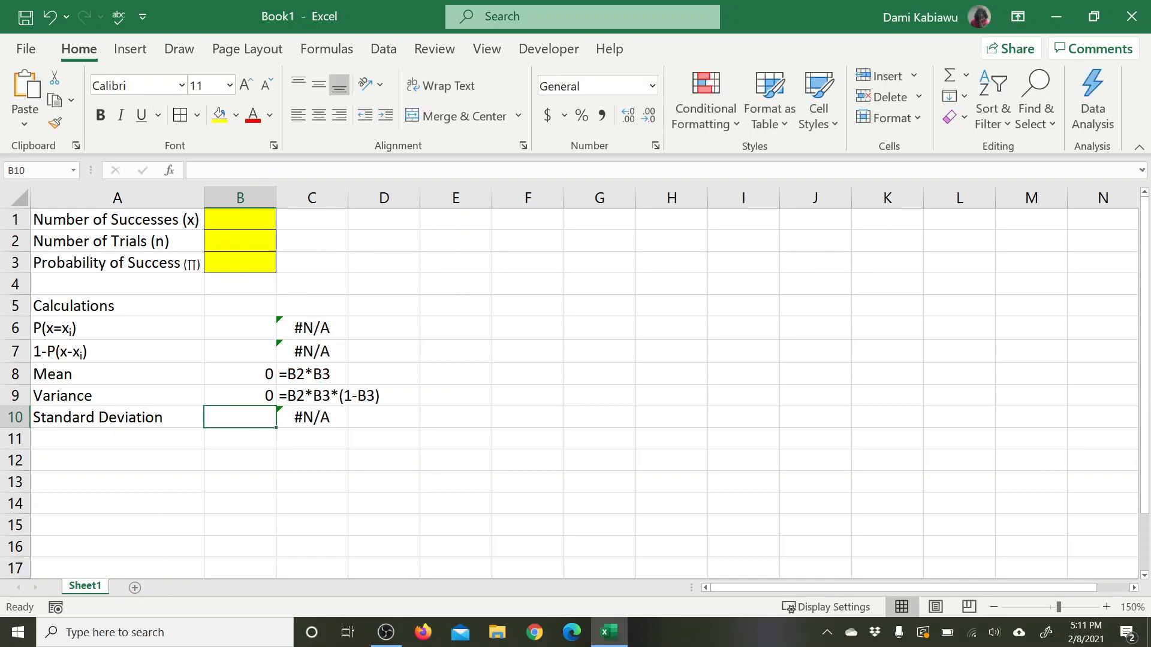
Step: Calculate the standard deviation in cell B10 with the formula =SQRT(B9)
type("=sq")
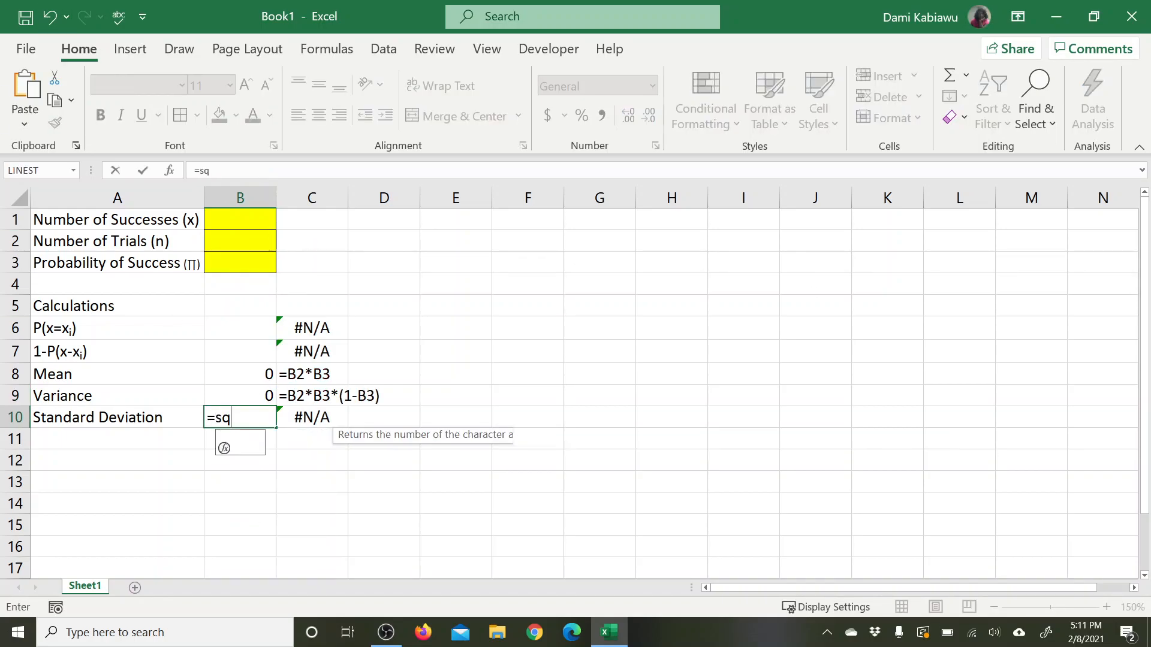
type("rt(")
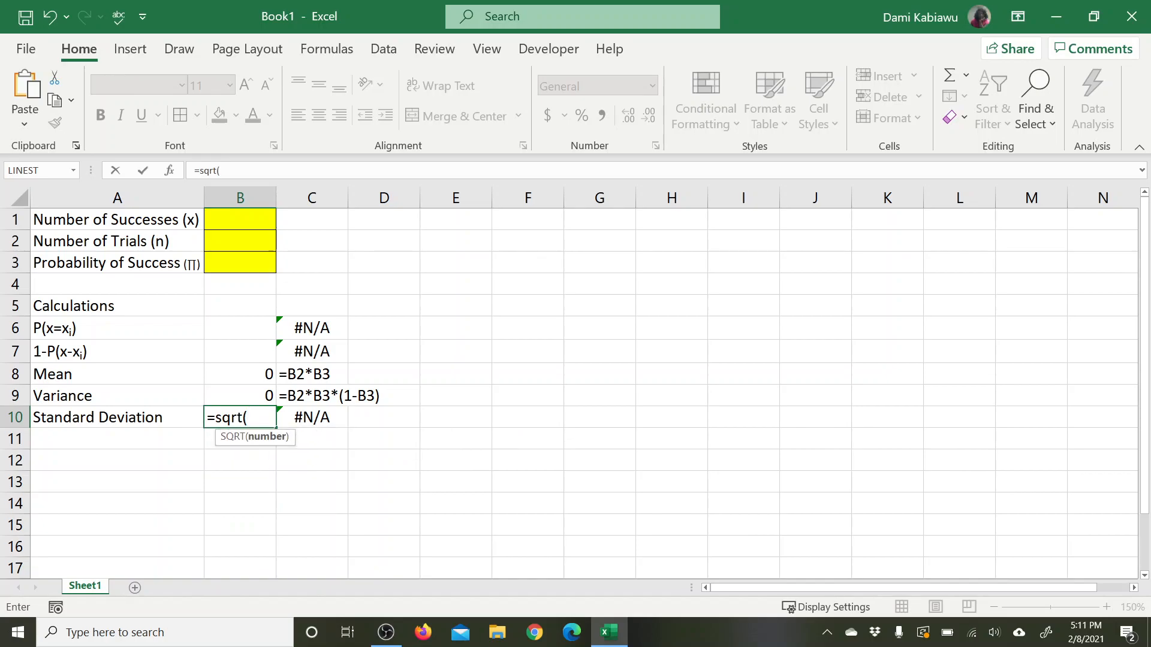
left_click(236, 393)
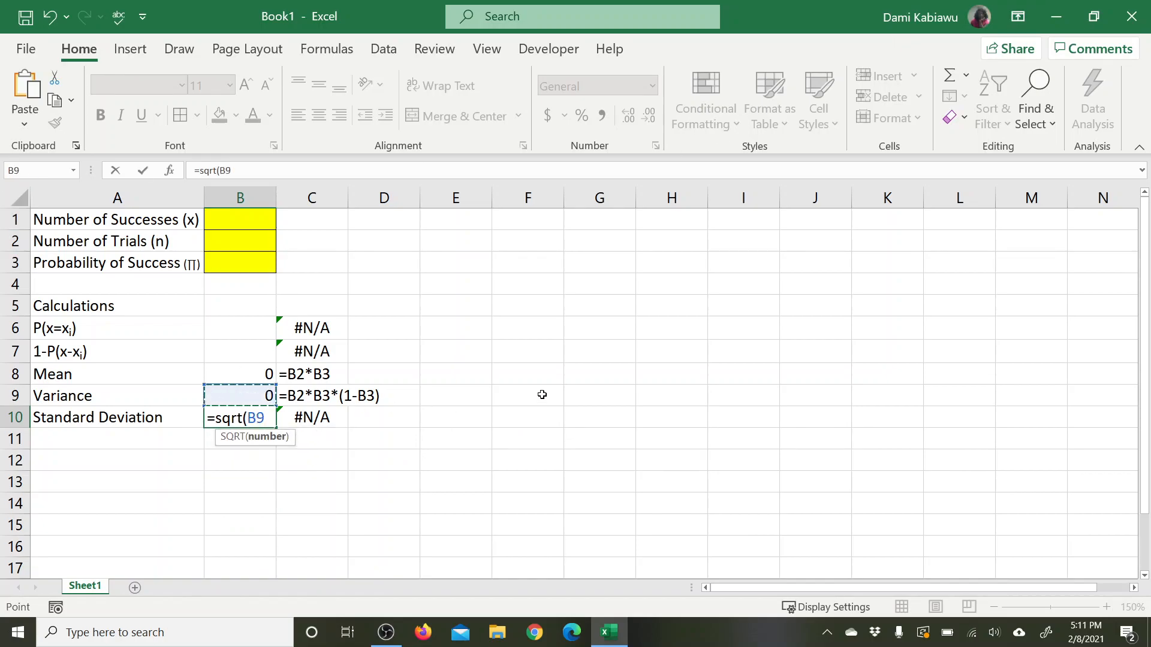
type(")")
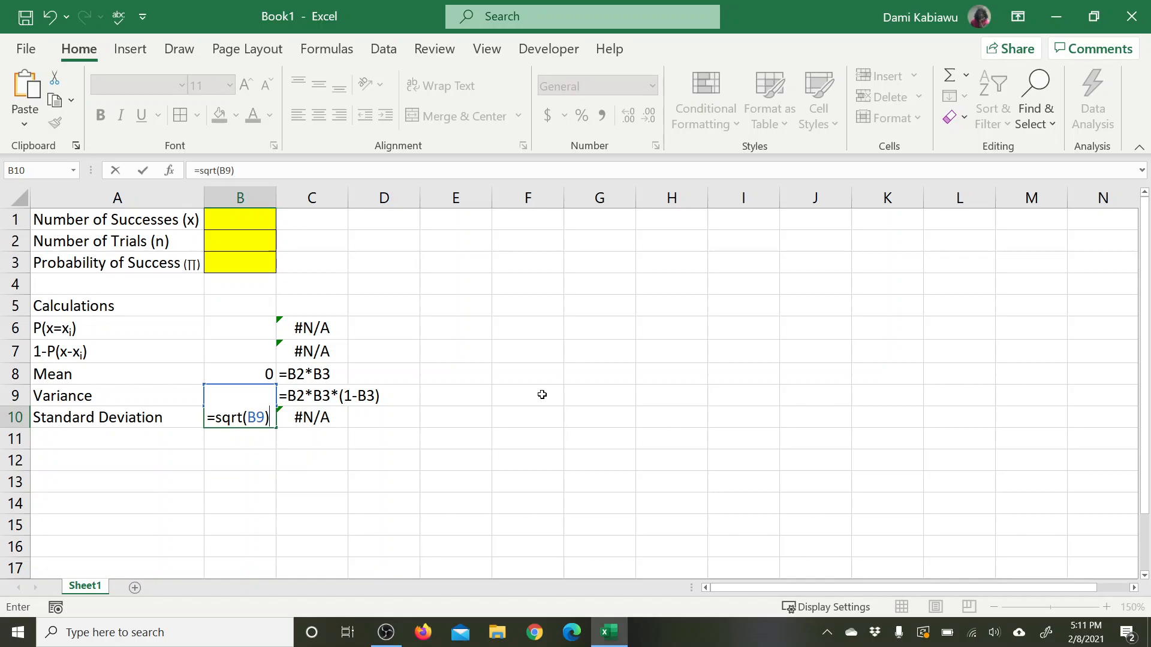
key("Return")
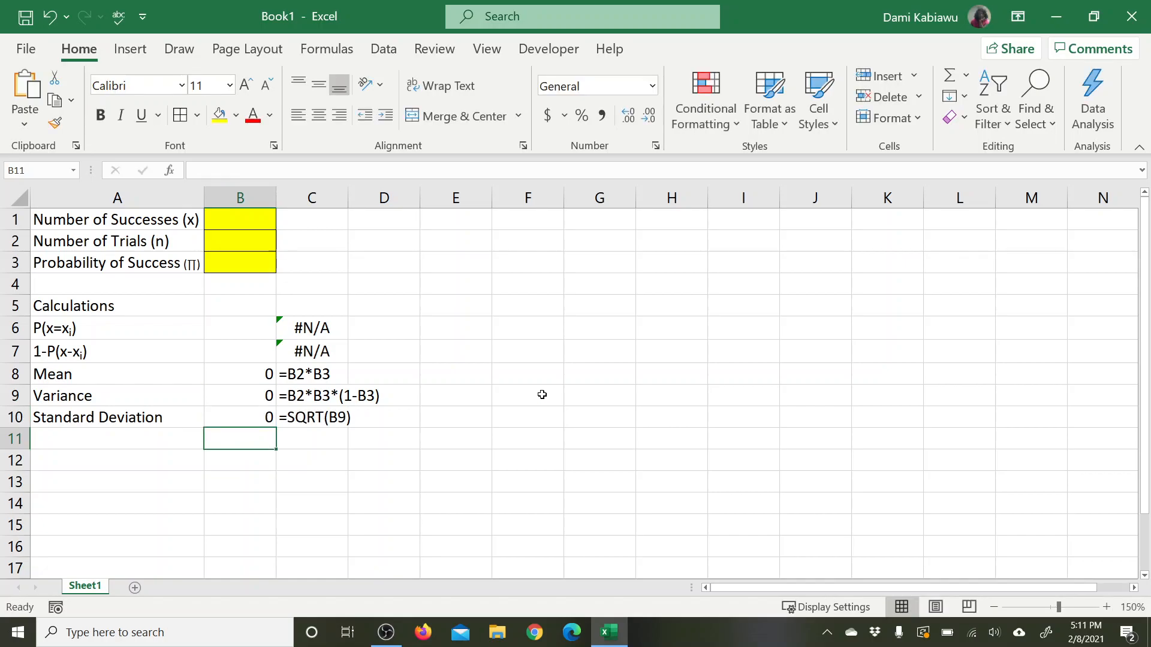
Step: Calculate the binomial probability P(x=xi) in cell B6 with the formula =BINOM.DIST(B1,B2,B3,B4)
left_click(252, 325)
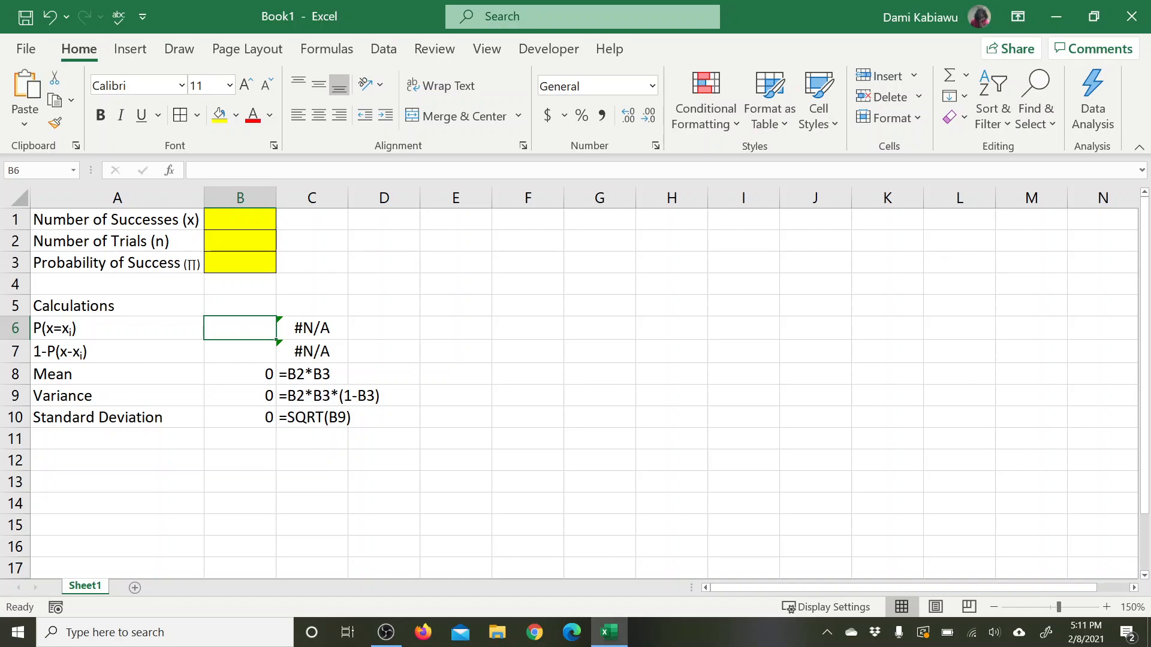
type("=")
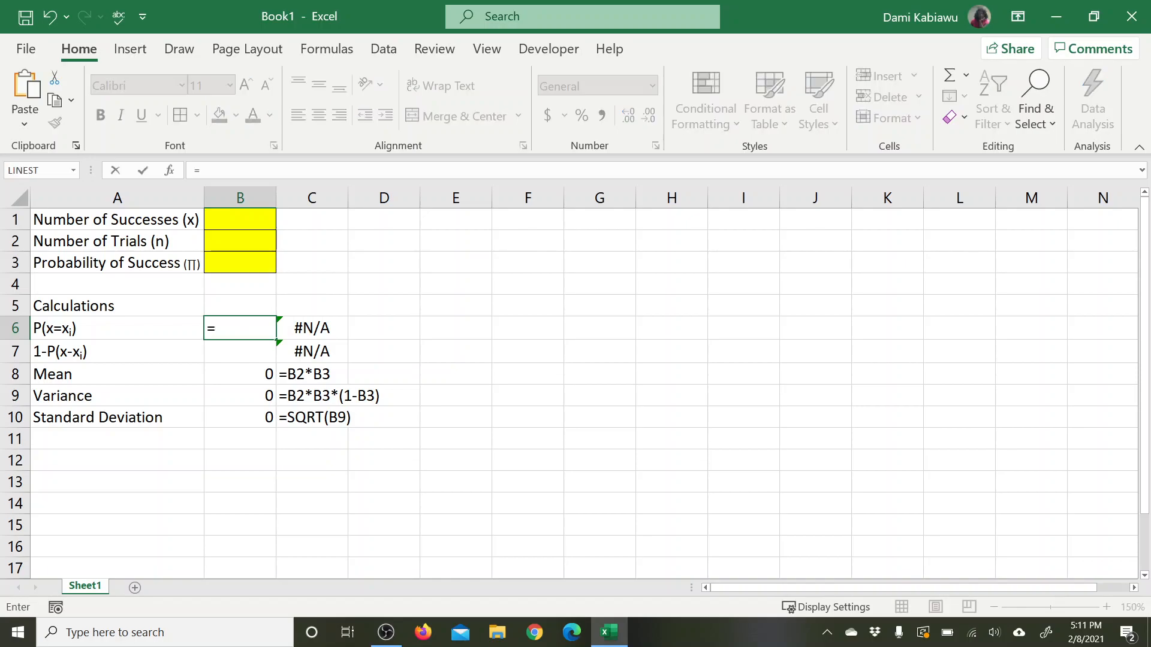
type("bon")
key("BackSpace")
key("BackSpace")
type("i")
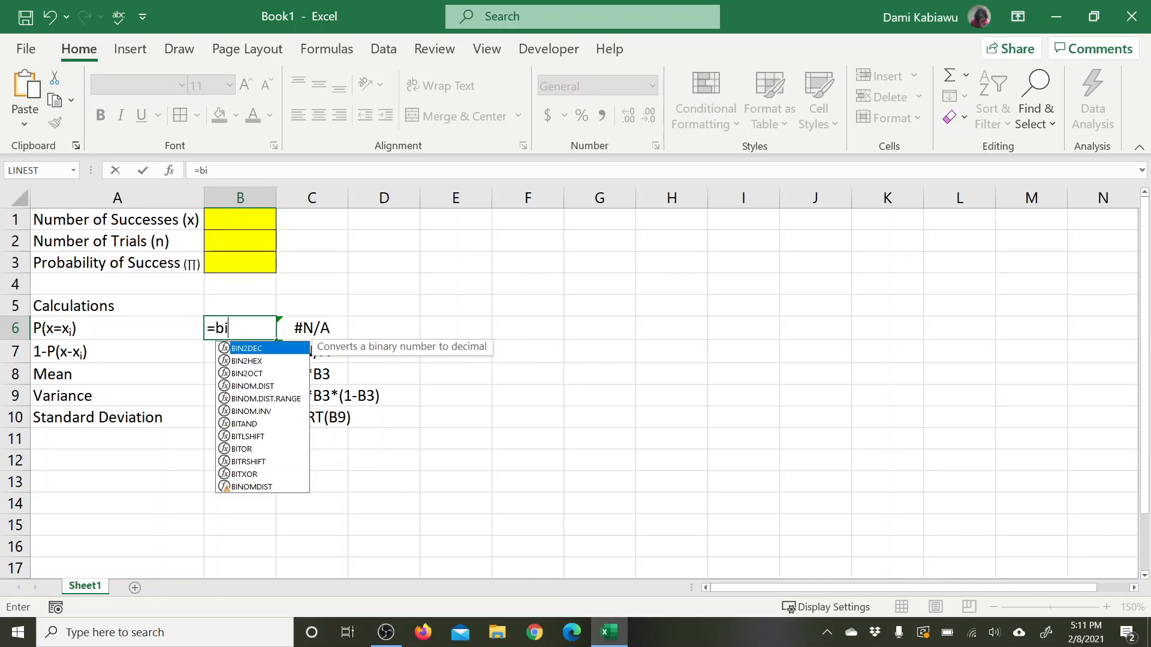
type("nom.d")
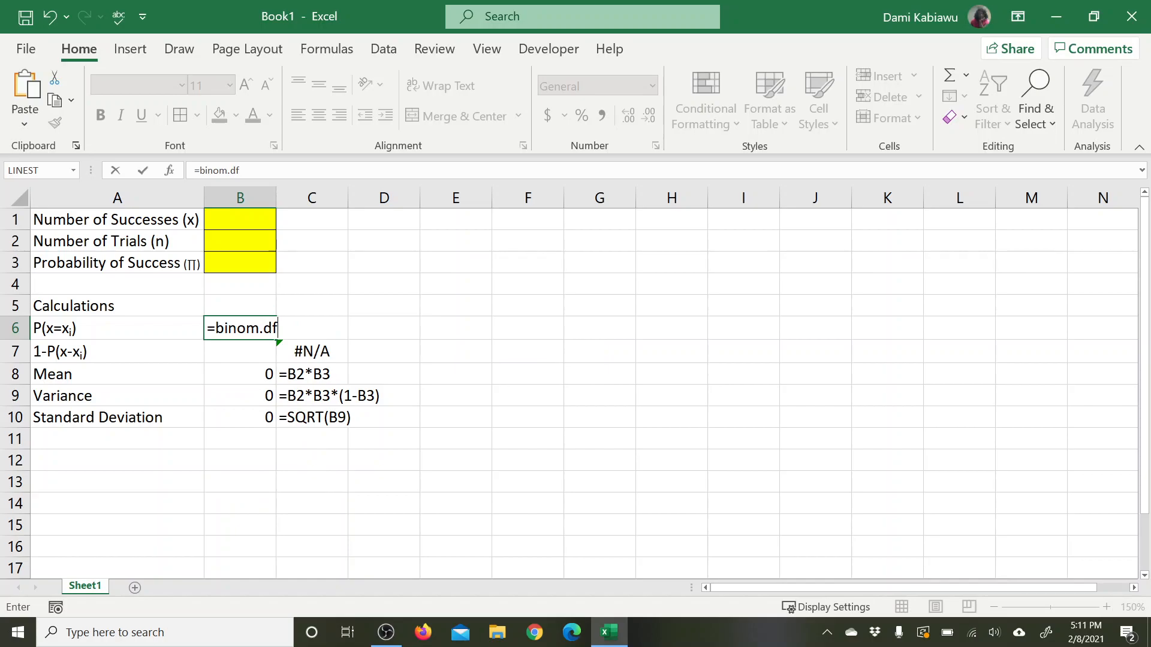
type("is")
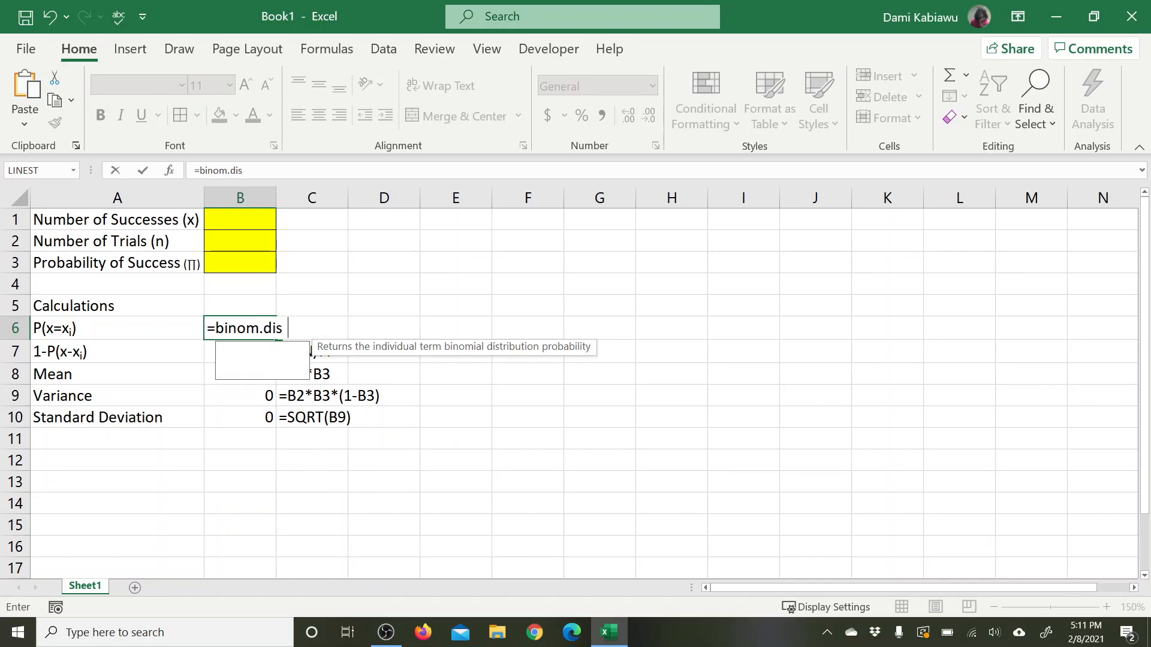
type("t(")
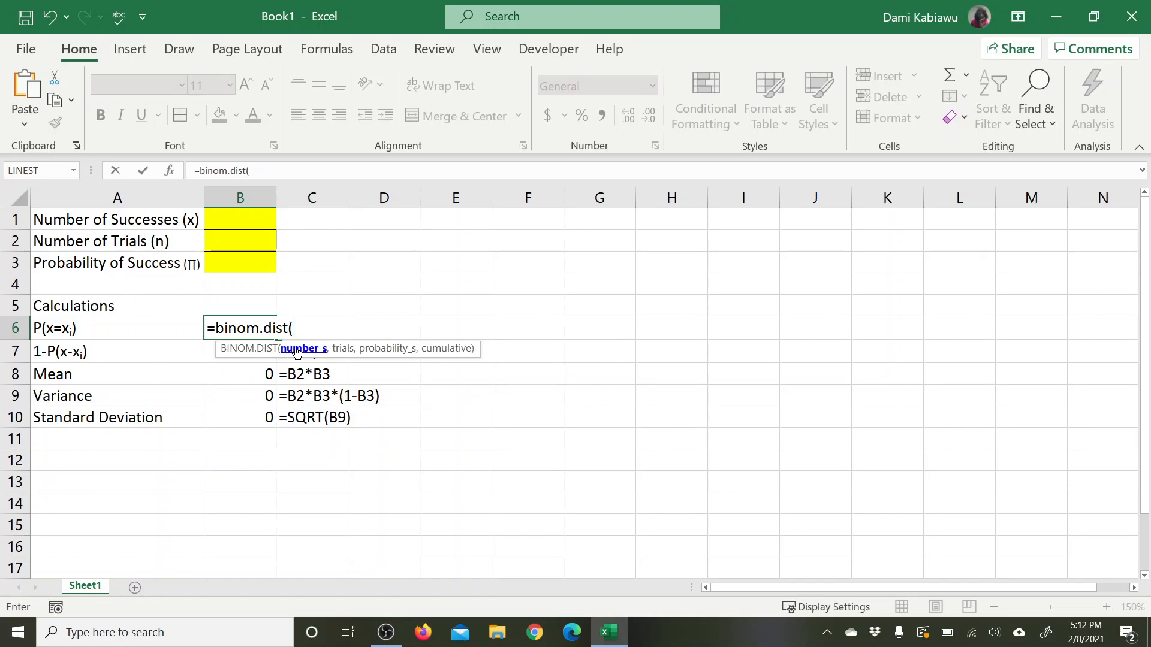
left_click(259, 216)
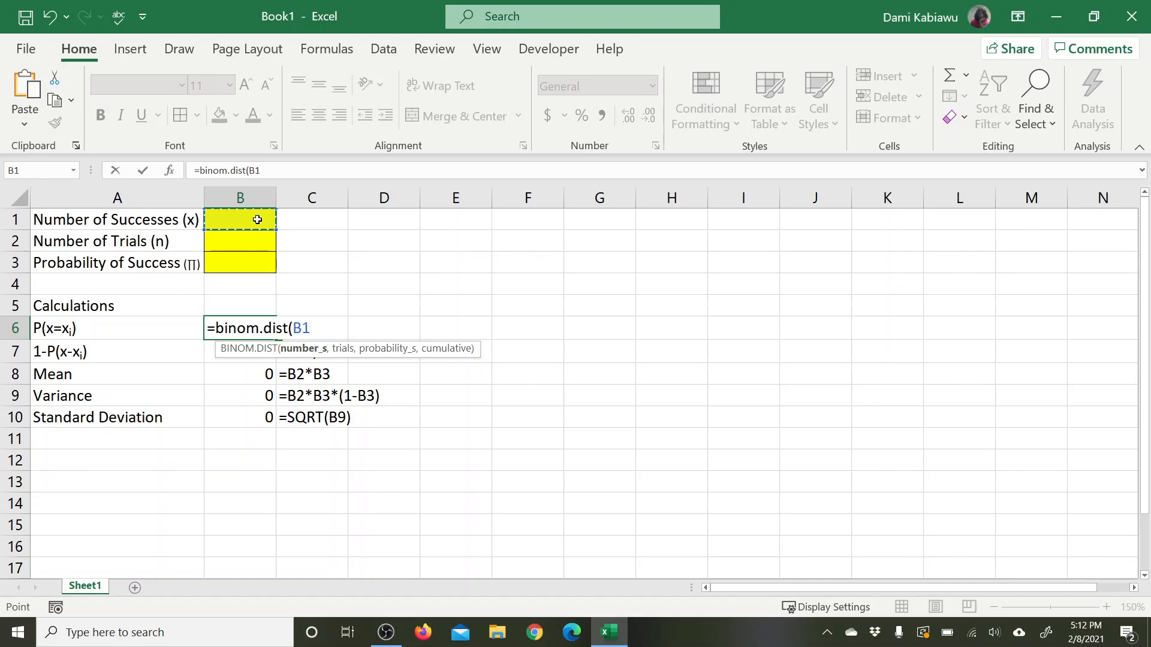
type(",")
left_click(241, 244)
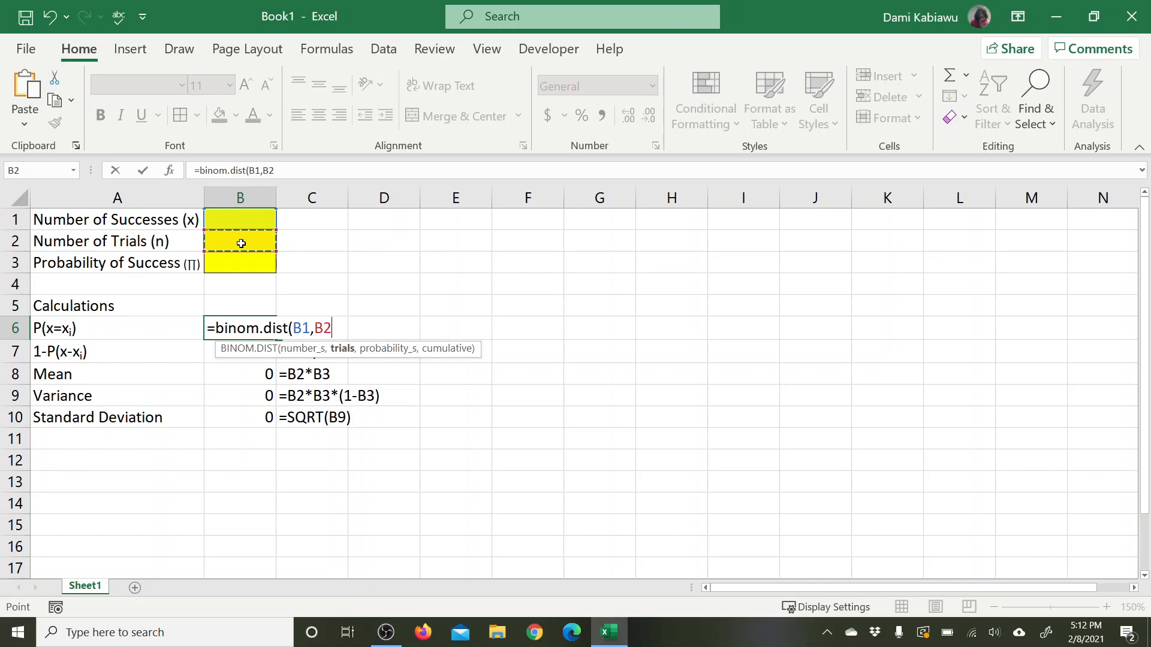
type(",")
left_click(246, 263)
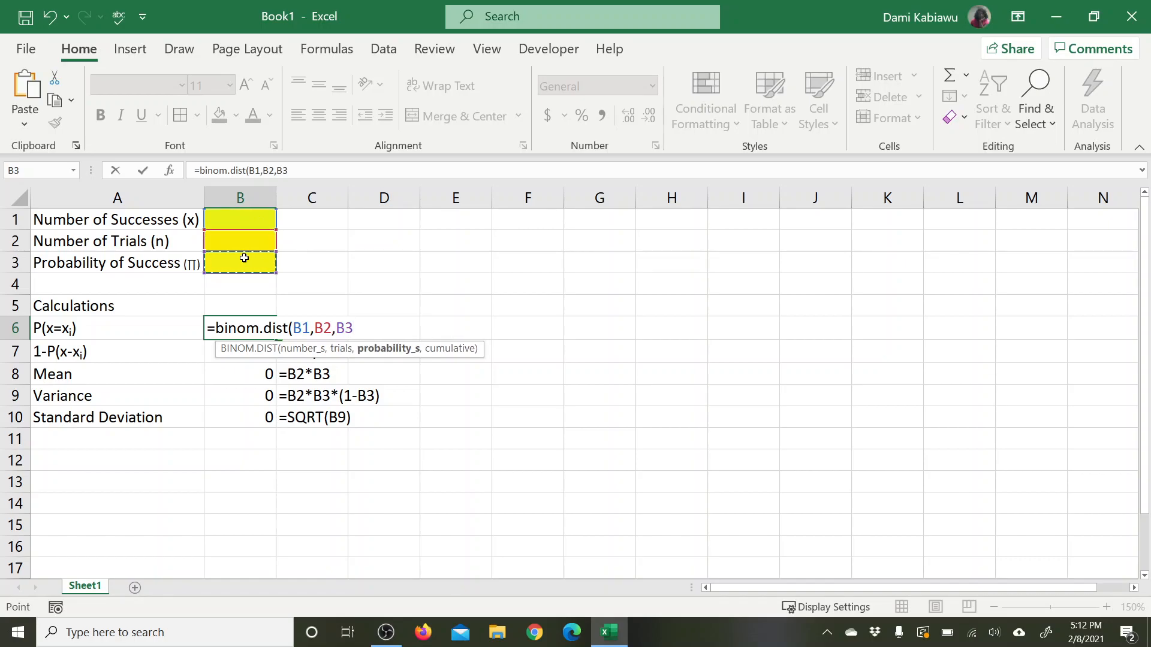
left_click(220, 284)
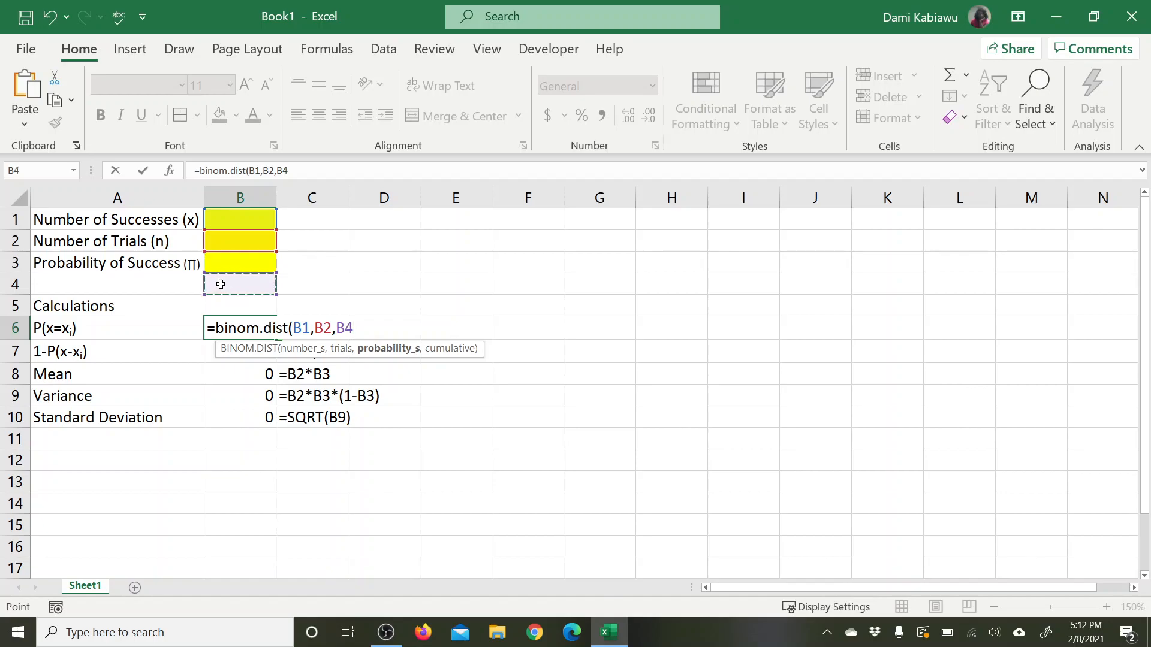
left_click(238, 266)
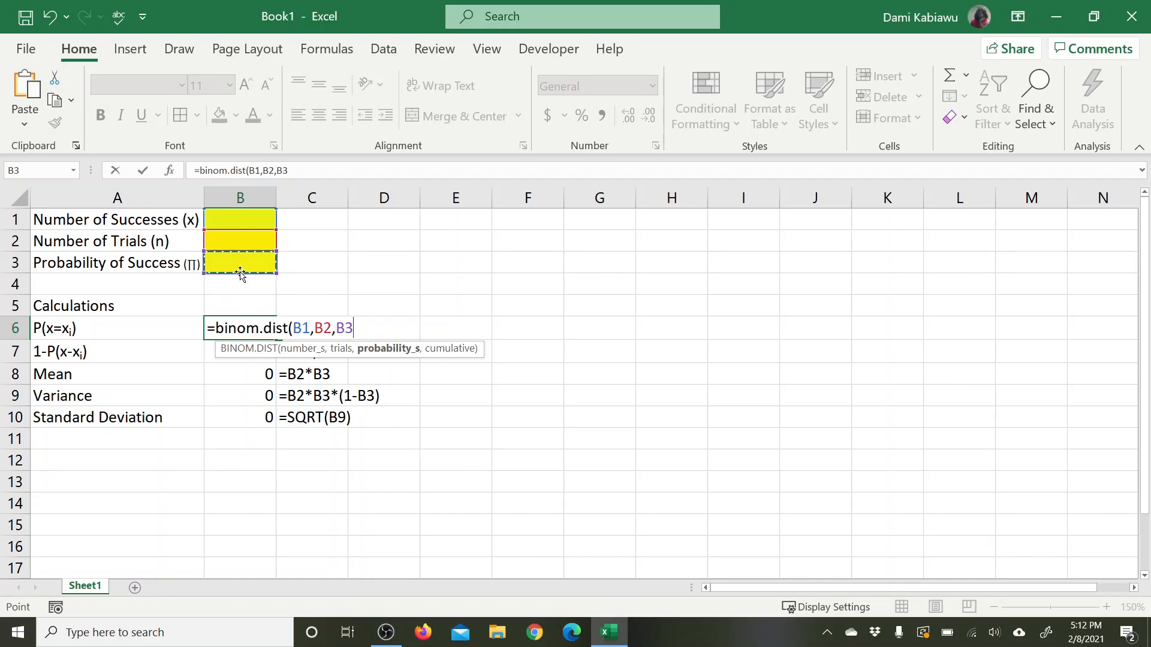
type(",")
left_click(241, 286)
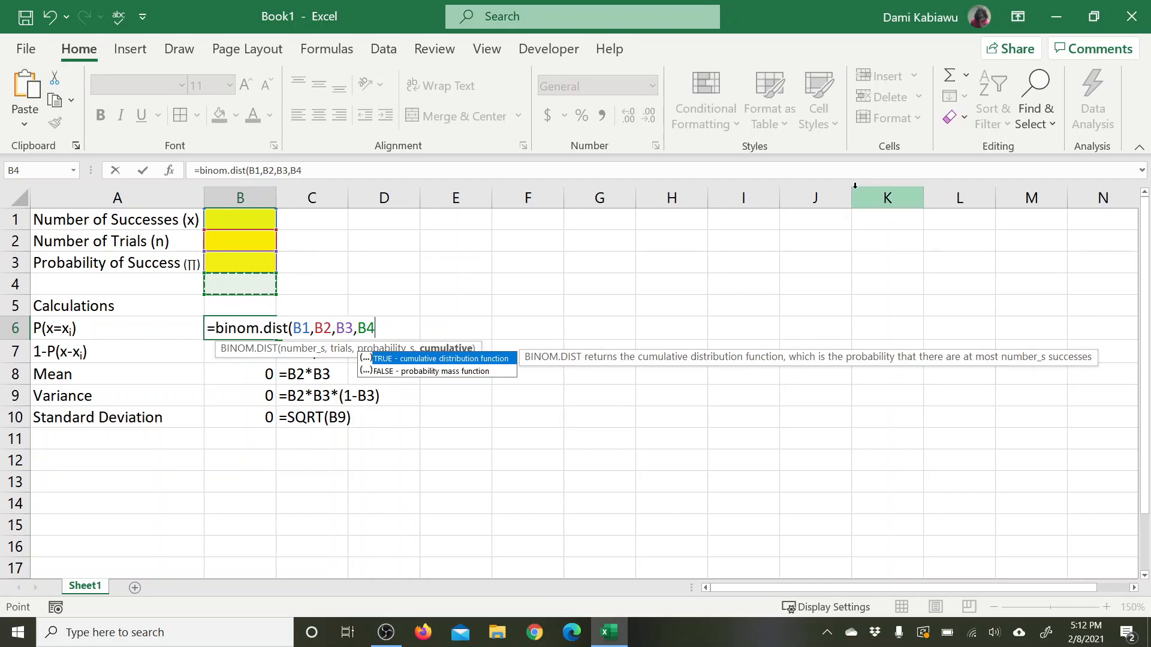
type(")")
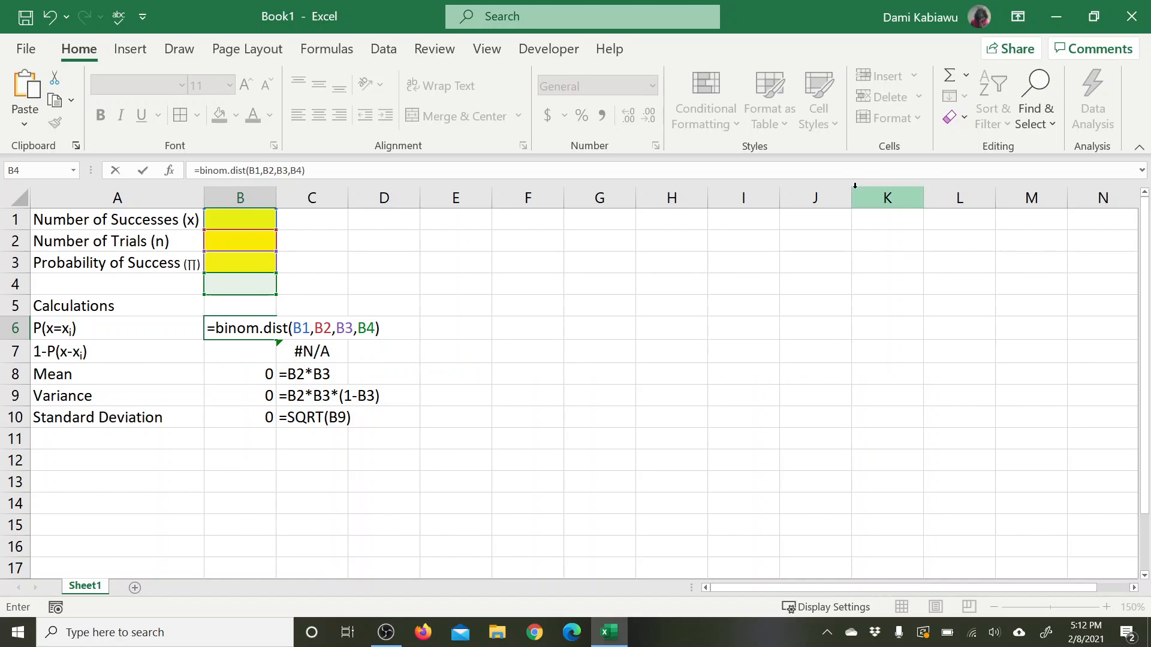
key("Return")
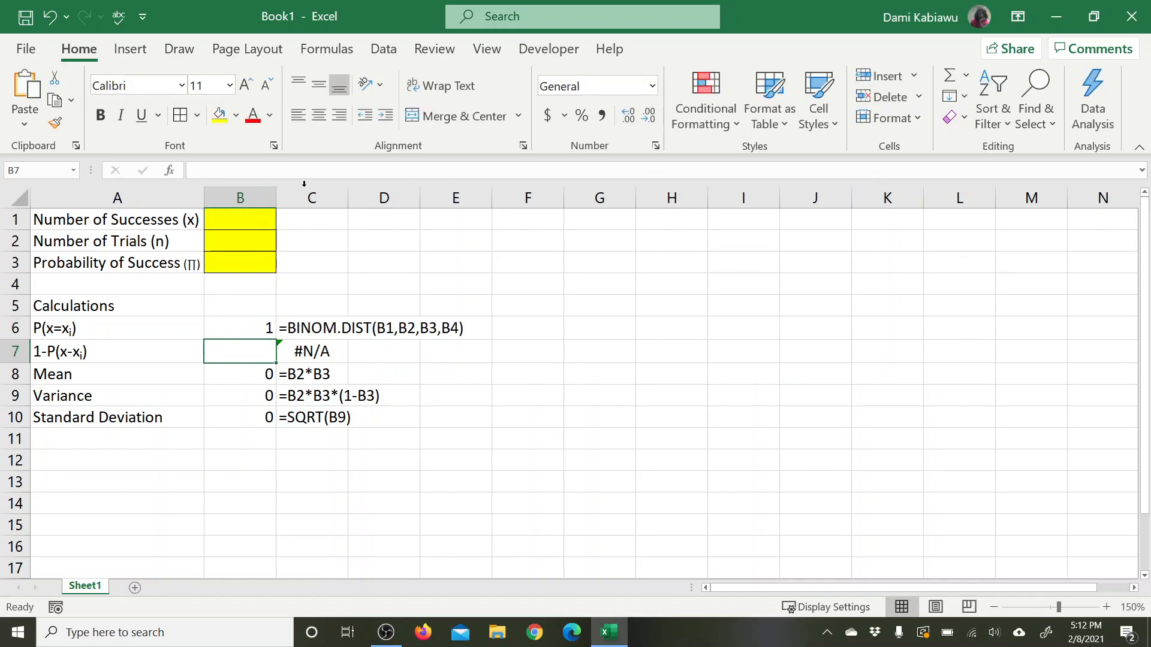
Step: Label cell A4 "Cumulative" as the fourth input of the calculator
left_click(154, 283)
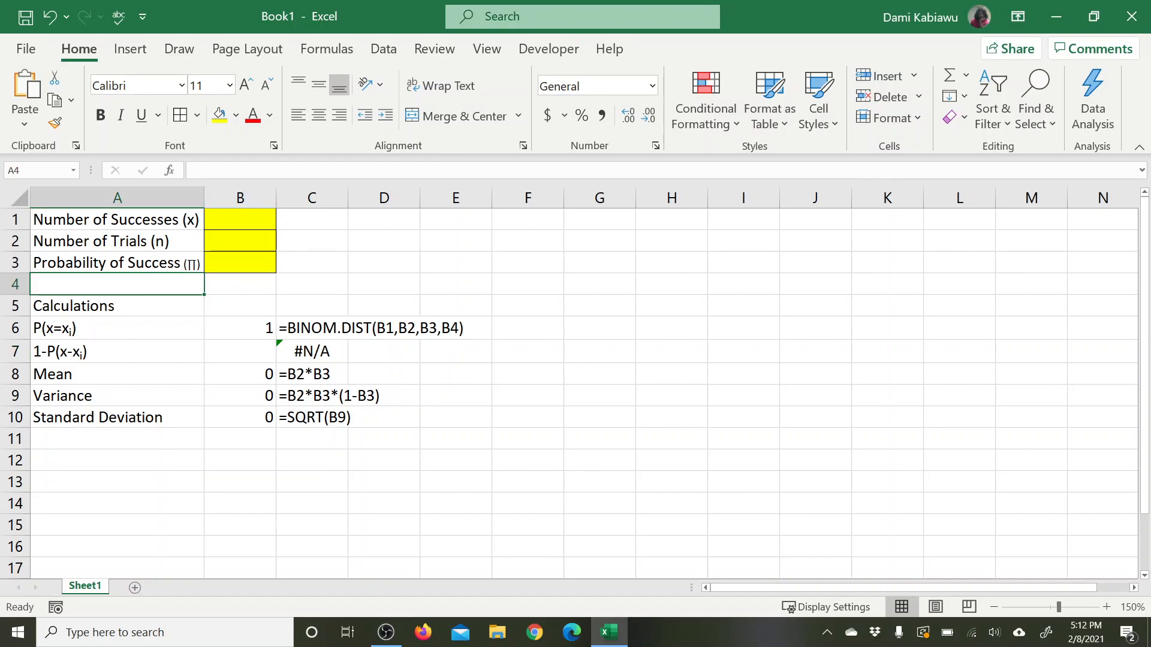
type("Cummulative")
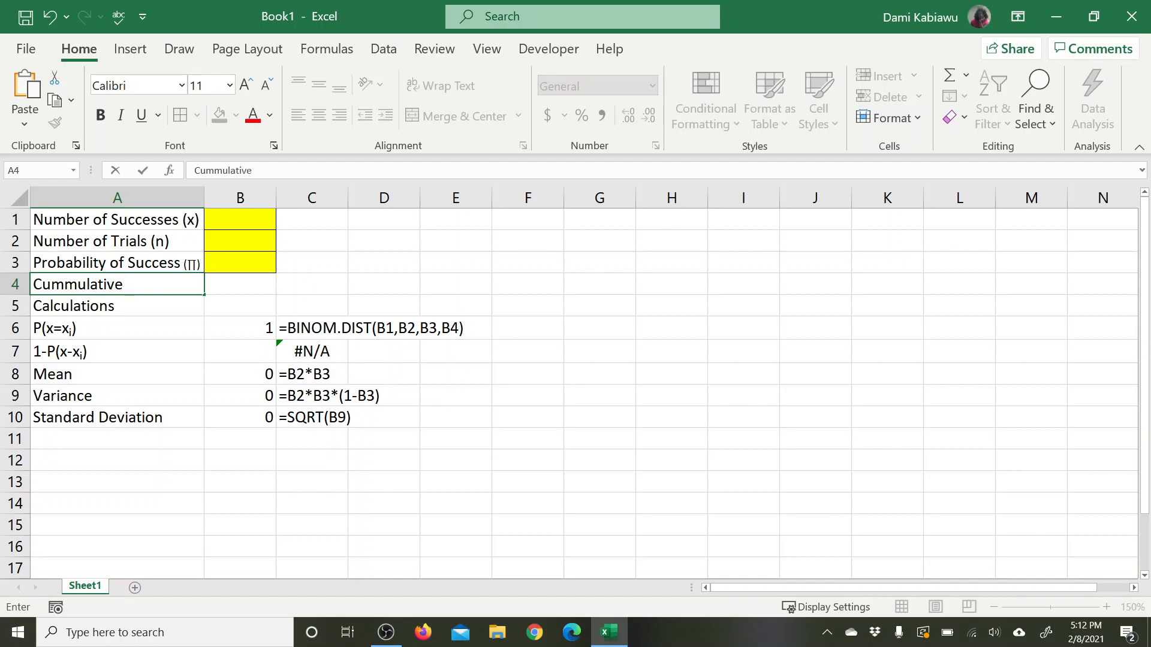
left_click(463, 328)
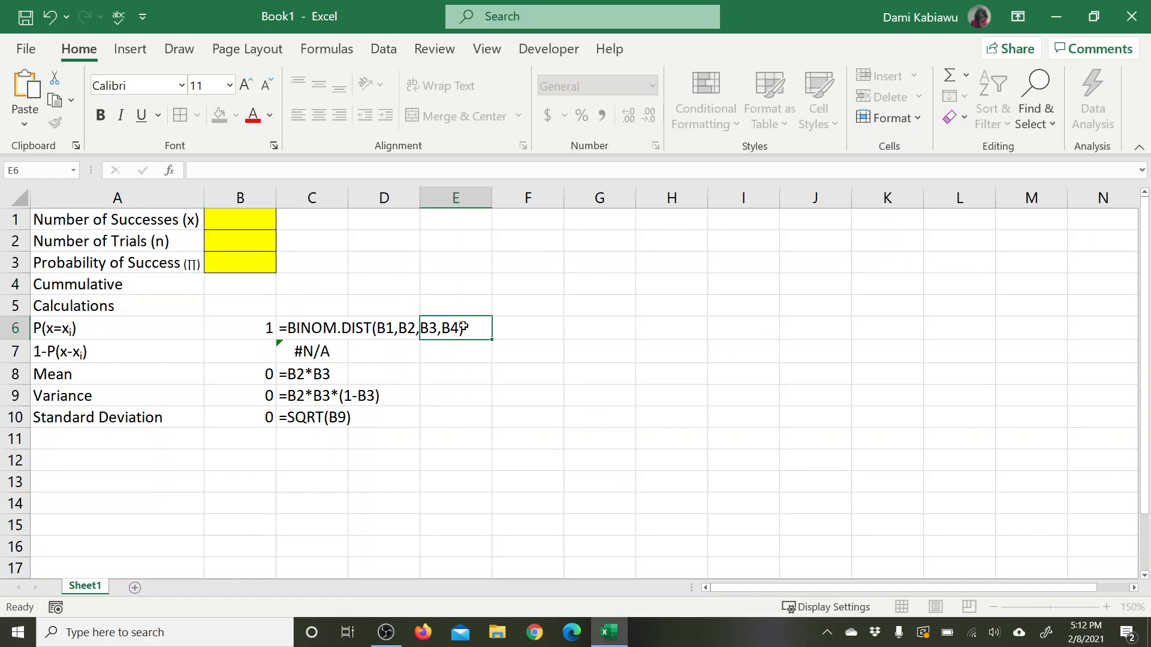
left_click(63, 285)
double_click(63, 285)
key("BackSpace")
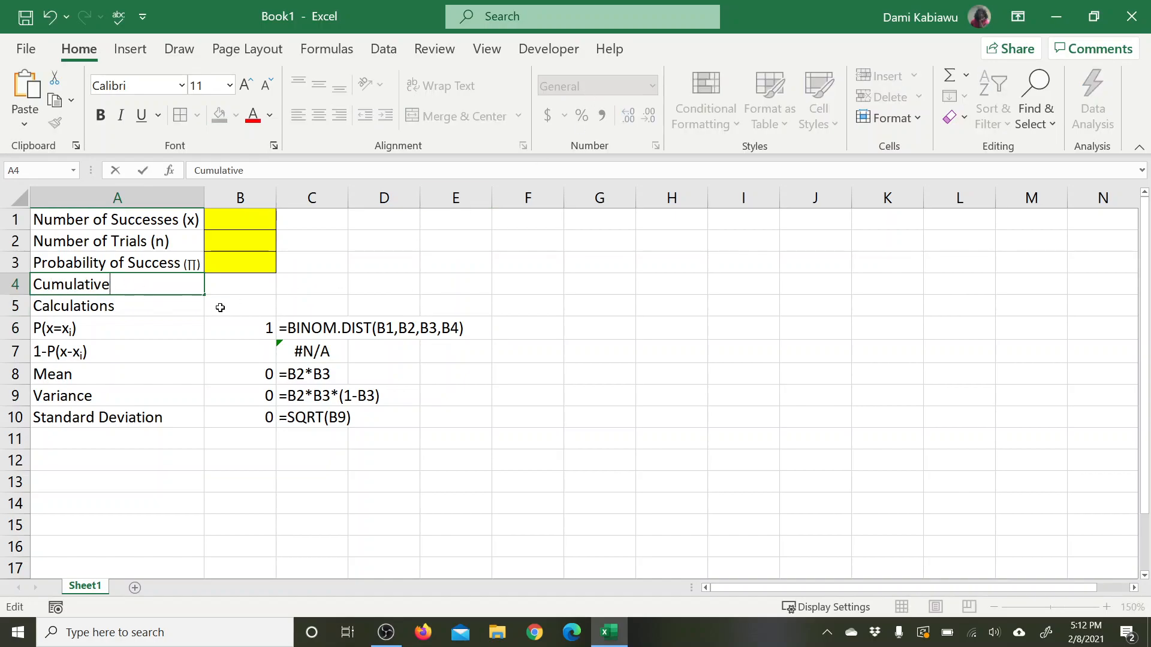
left_click(242, 286)
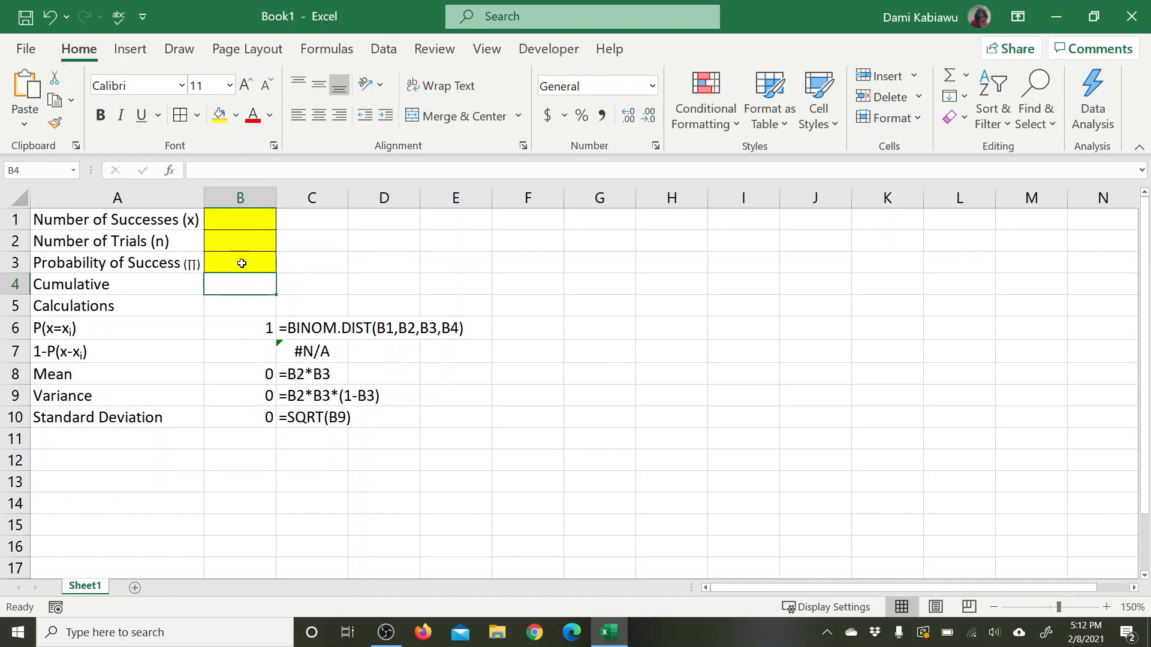
Step: Copy the yellow fill and border formatting of cell B3 to the Cumulative input cell B4
left_click(235, 261)
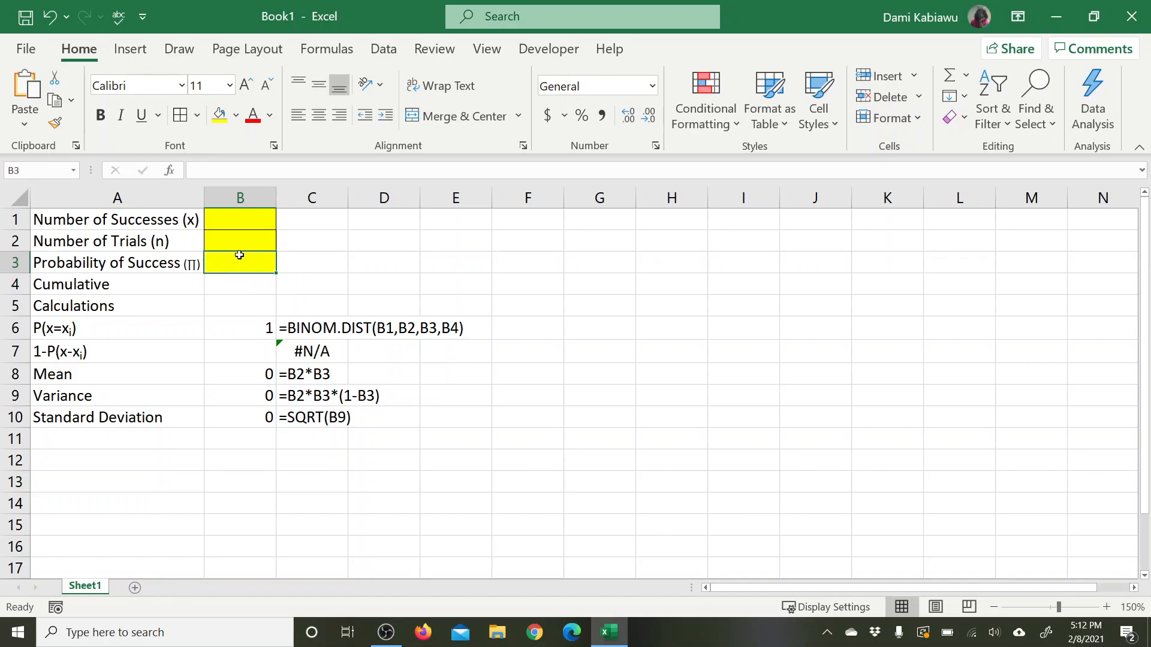
left_click(54, 124)
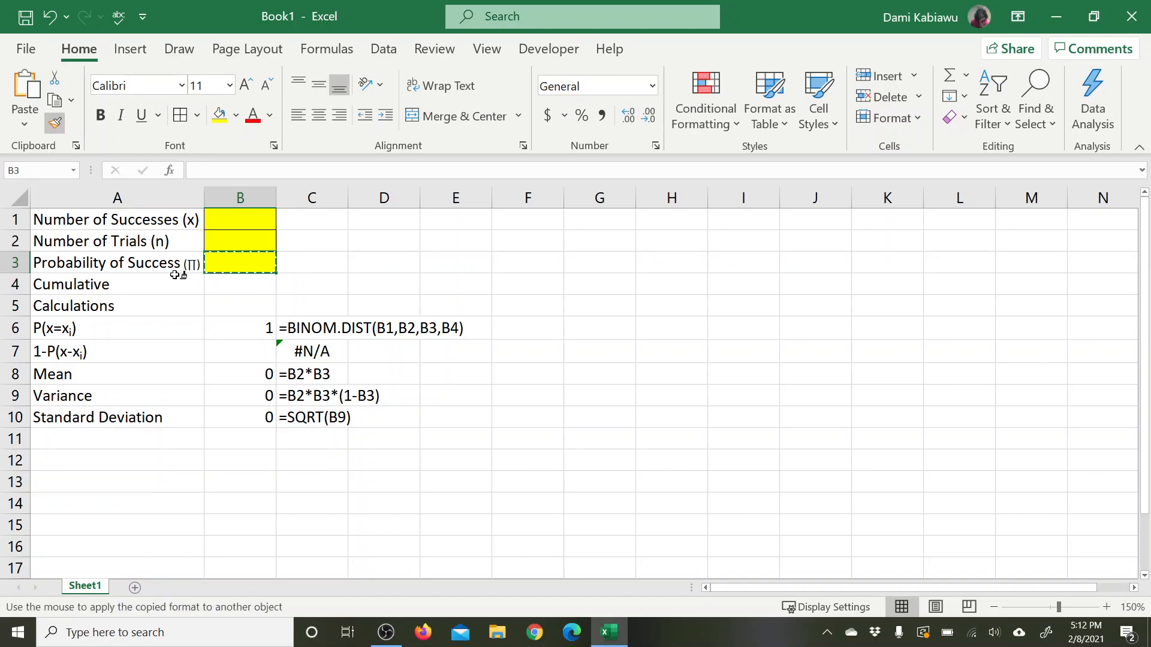
left_click(233, 285)
left_click(396, 287)
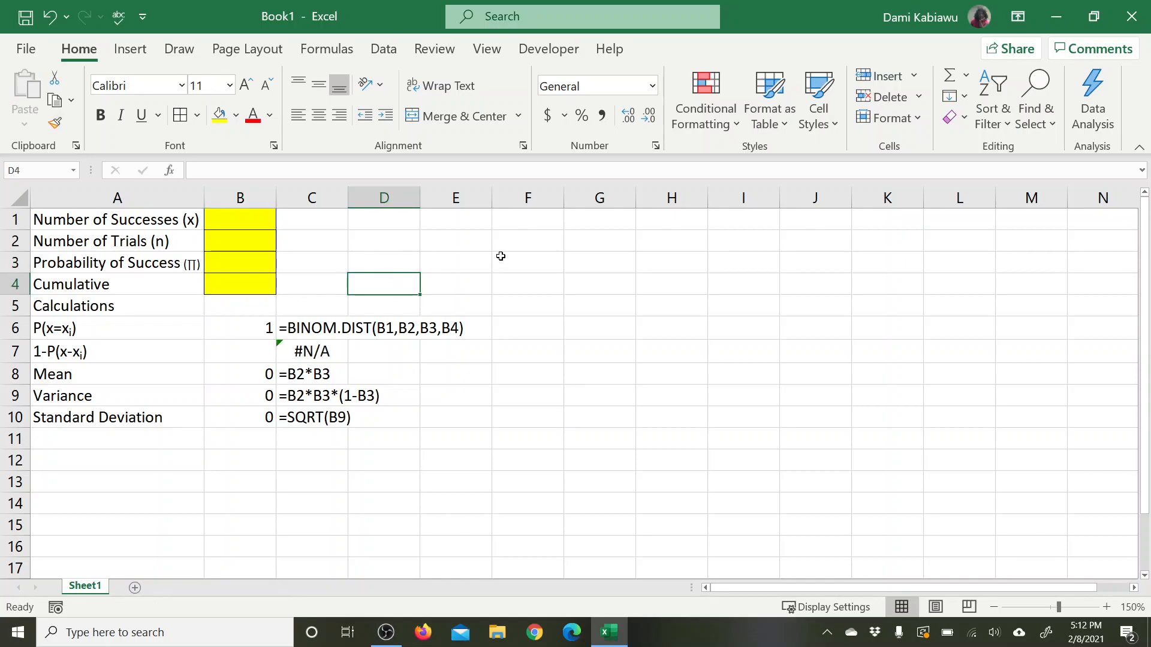
Step: Move the Calculations block A5:C10 down two rows so that it starts in cell A7
left_click_drag(114, 305, 356, 401)
left_click_drag(278, 383, 305, 412)
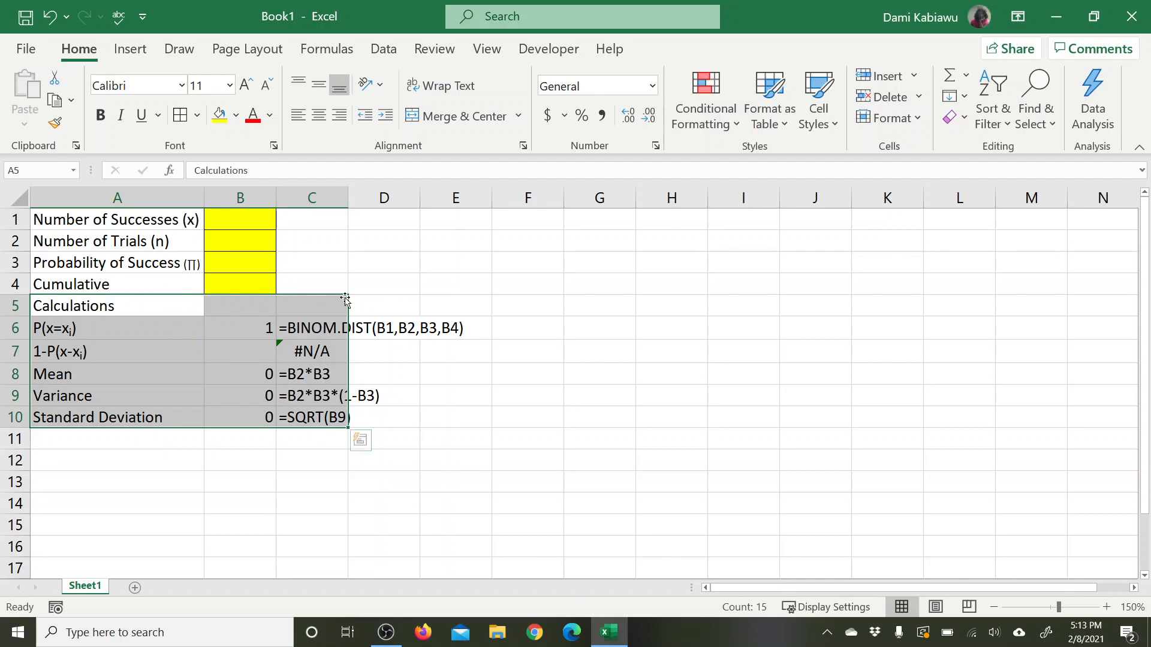
left_click_drag(164, 300, 329, 413)
left_click_drag(321, 298, 320, 347)
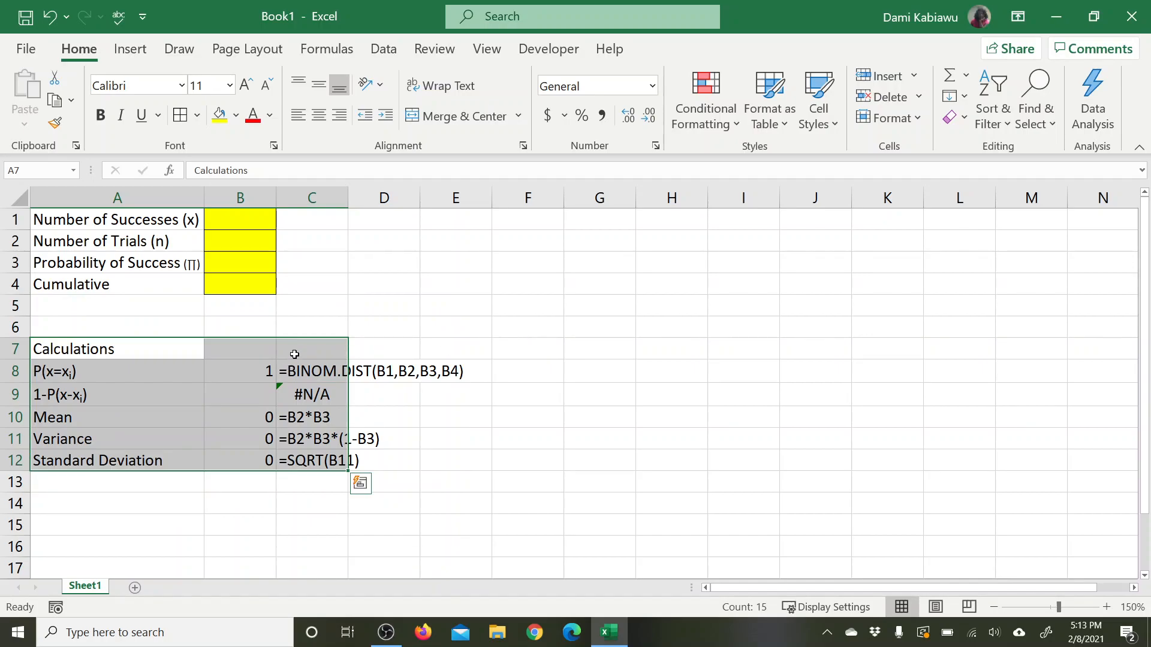
Step: Calculate the complement of the probability in cell B9 with the formula =1-B8
left_click(226, 401)
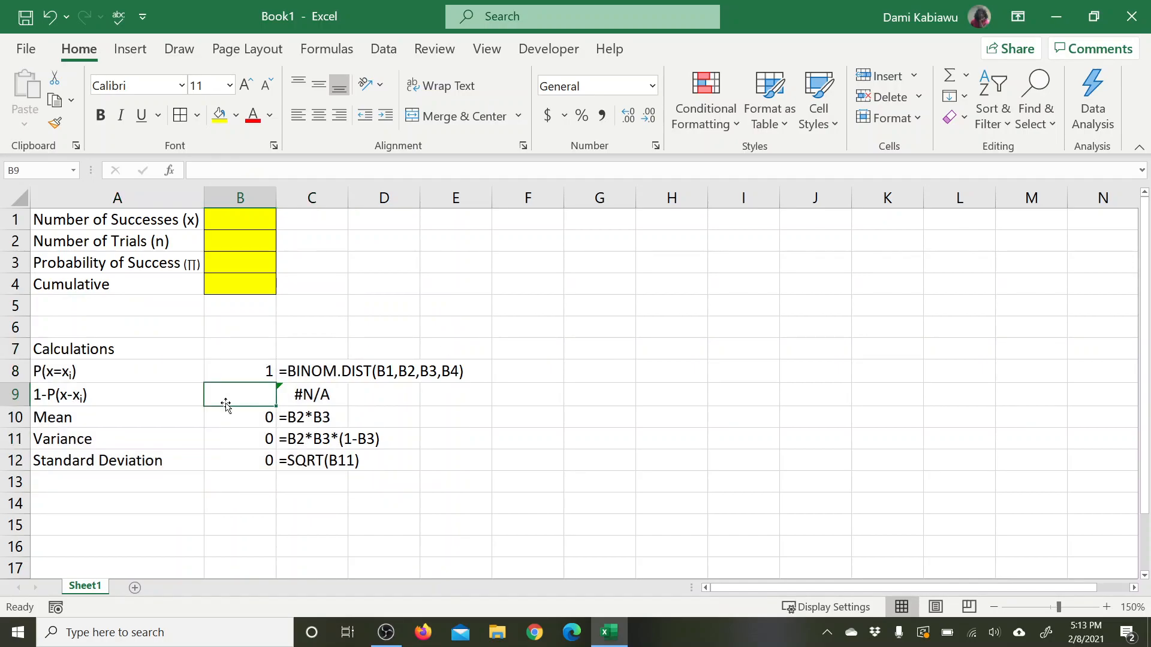
type("=")
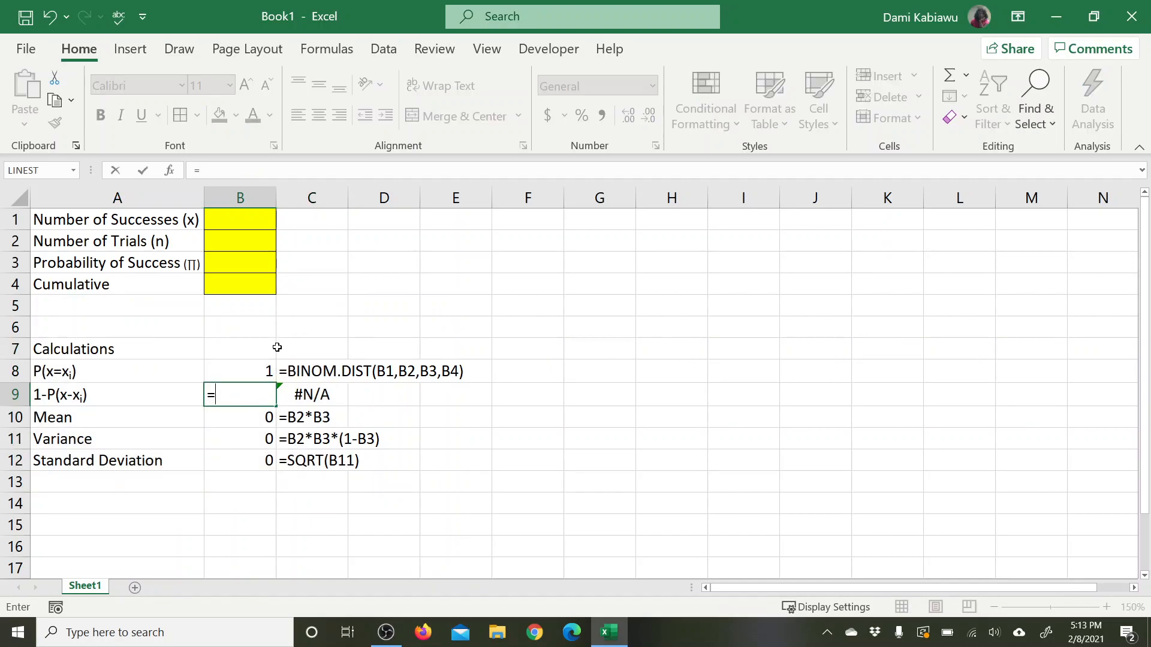
type("1-")
left_click(263, 370)
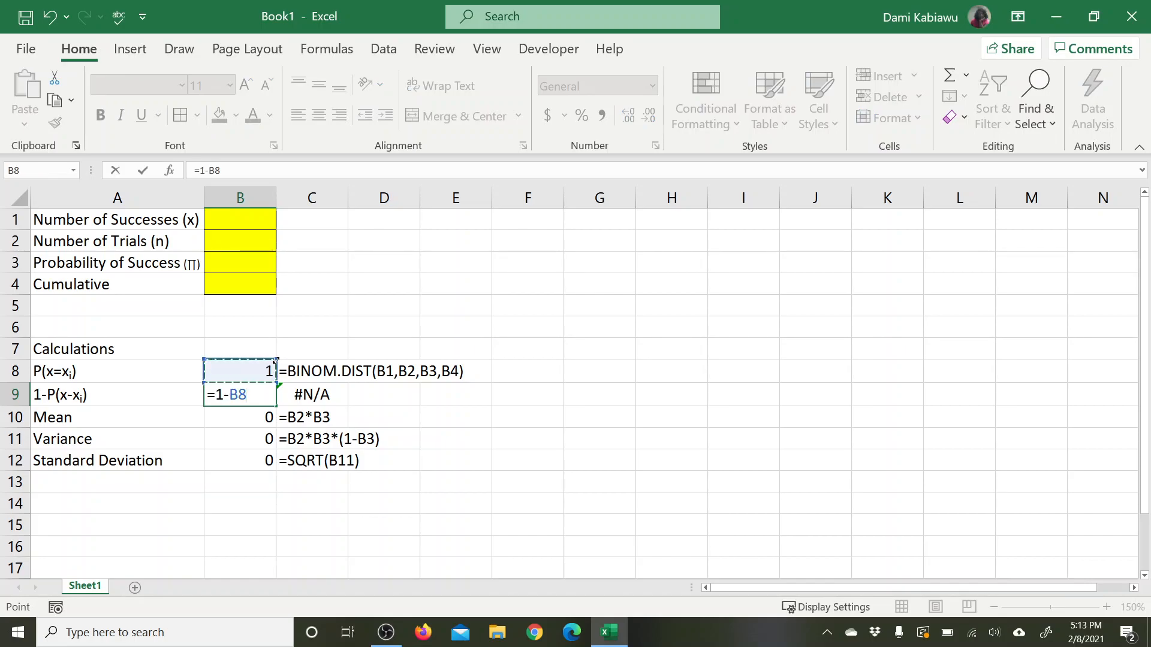
key("Return")
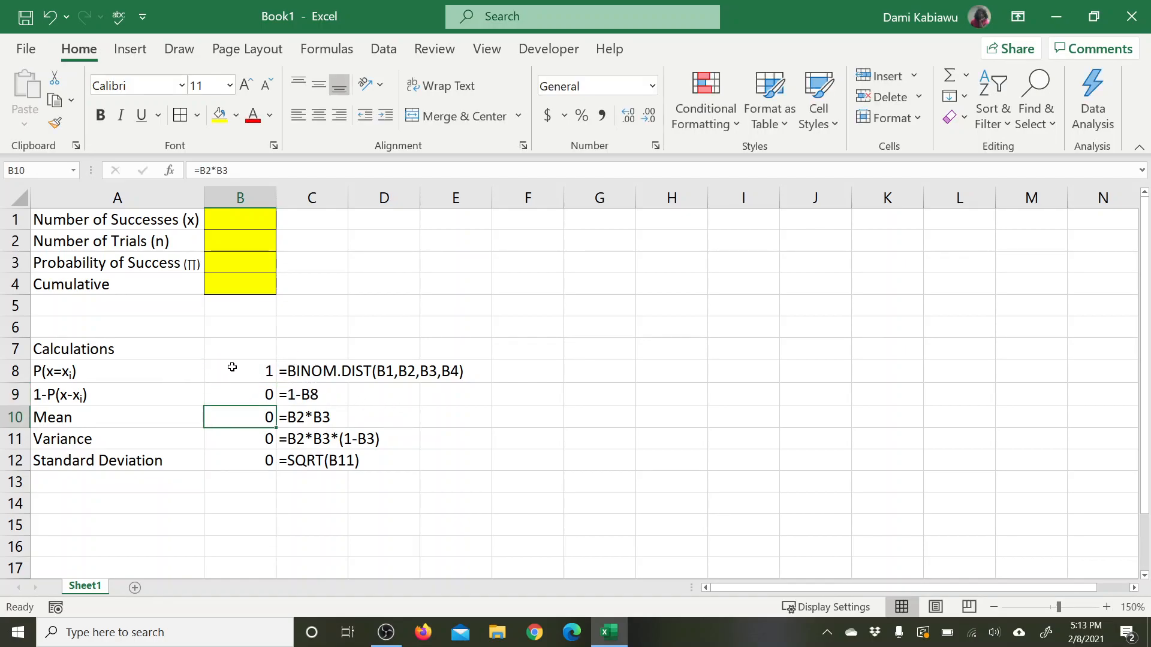
left_click(245, 371)
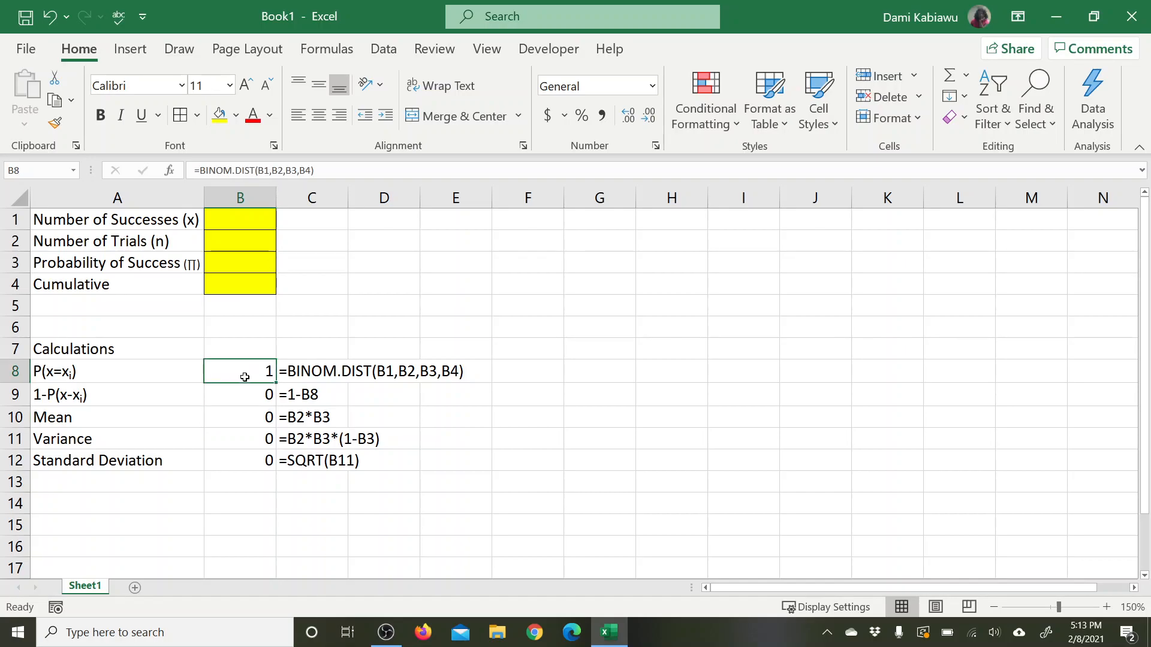
left_click(244, 394)
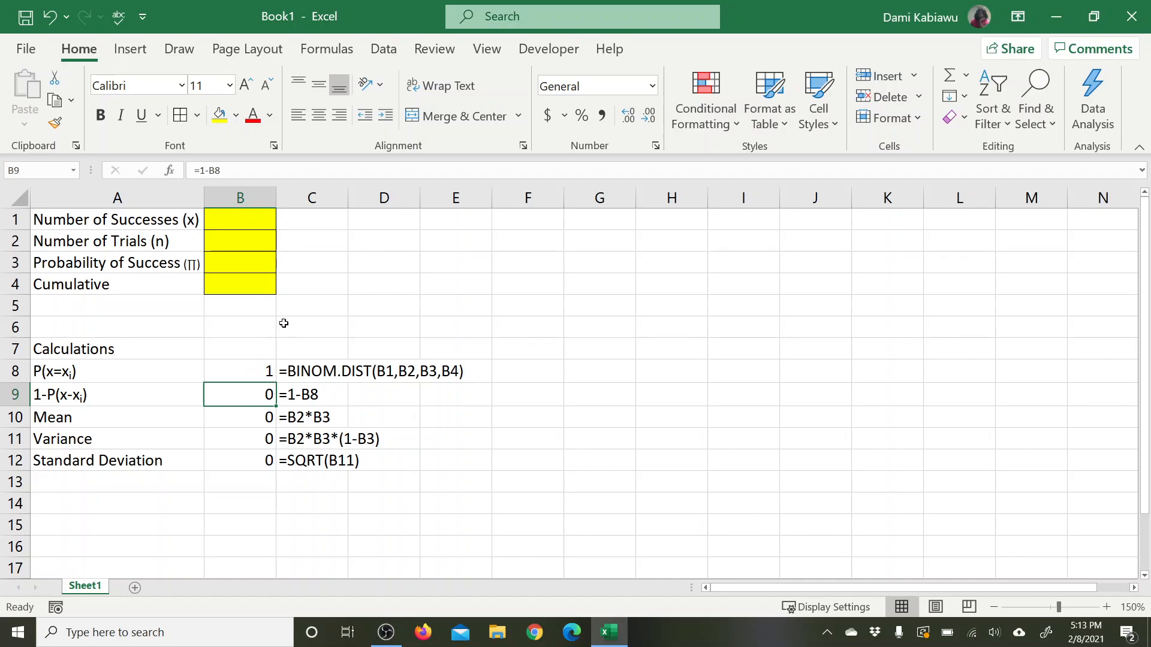
Step: Enter sample inputs in B1:B4: 2 successes, 3 trials, probability of success .5 and cumulative false
left_click(230, 214)
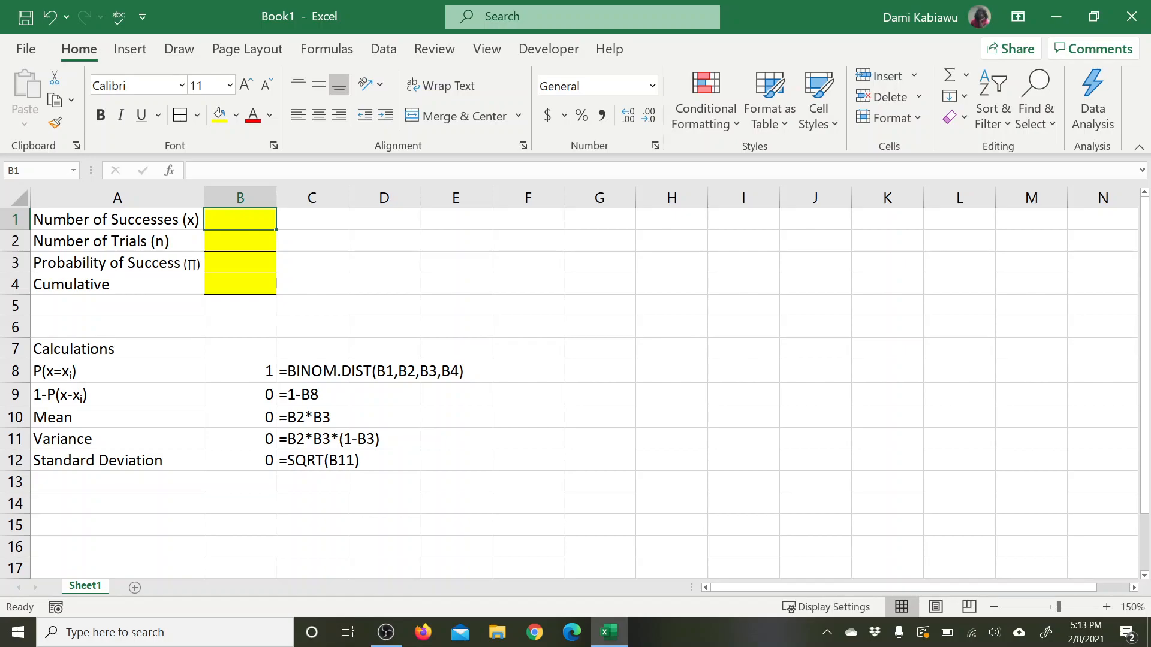
type("2")
key("Return")
type("3")
key("Return")
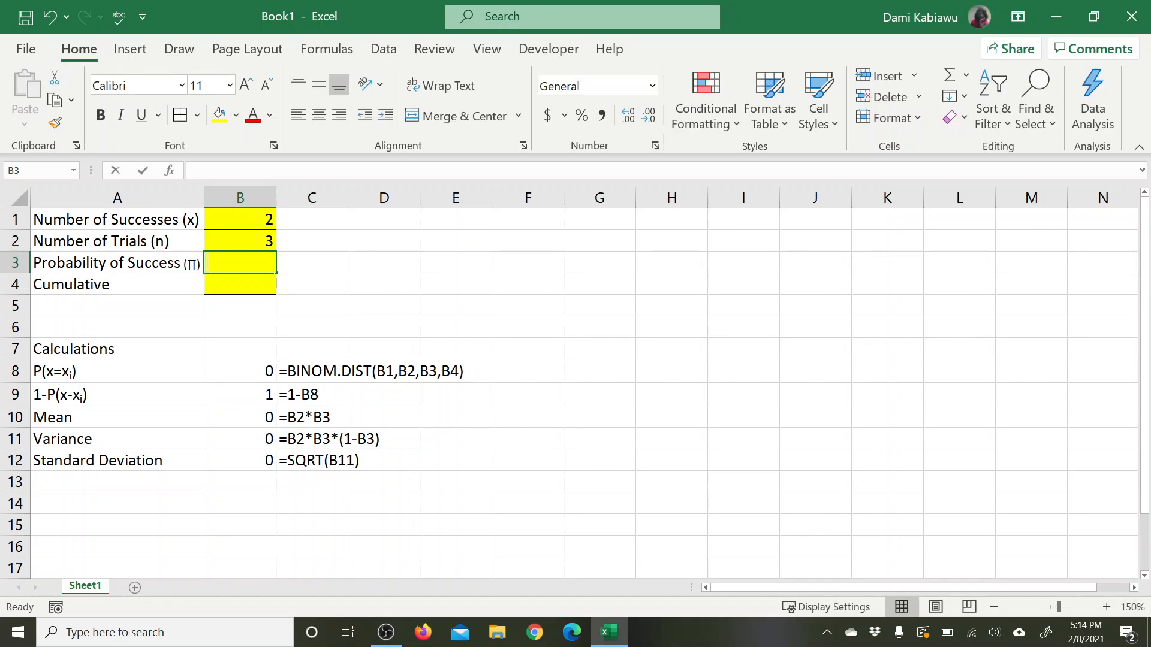
type(".5")
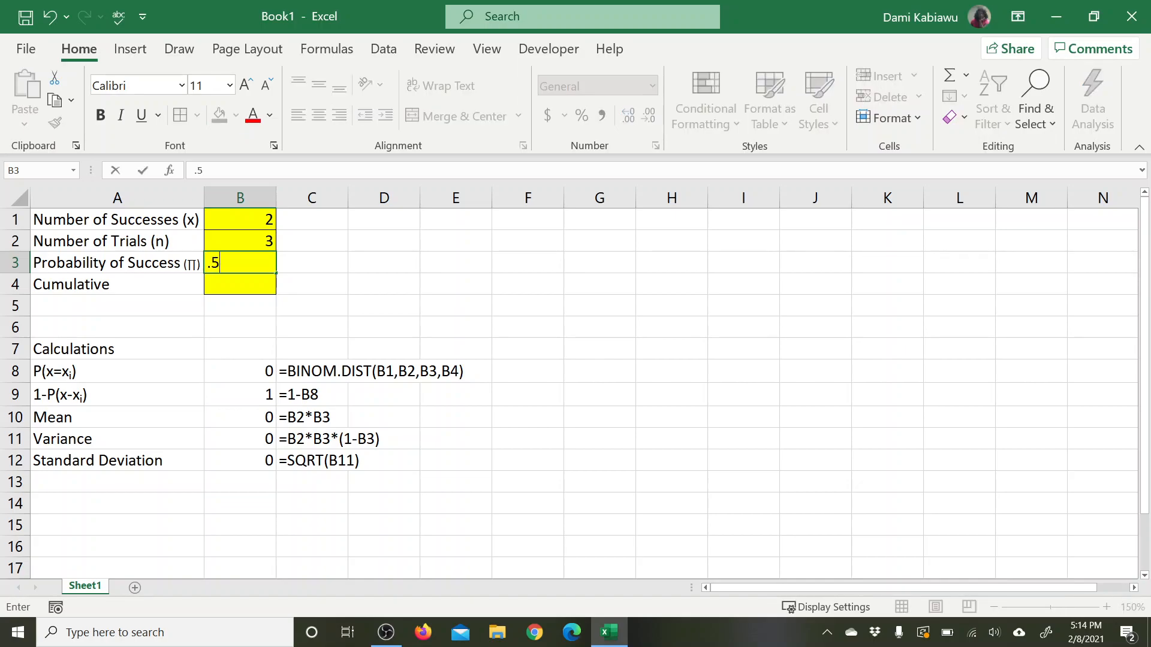
key("Return")
type("false")
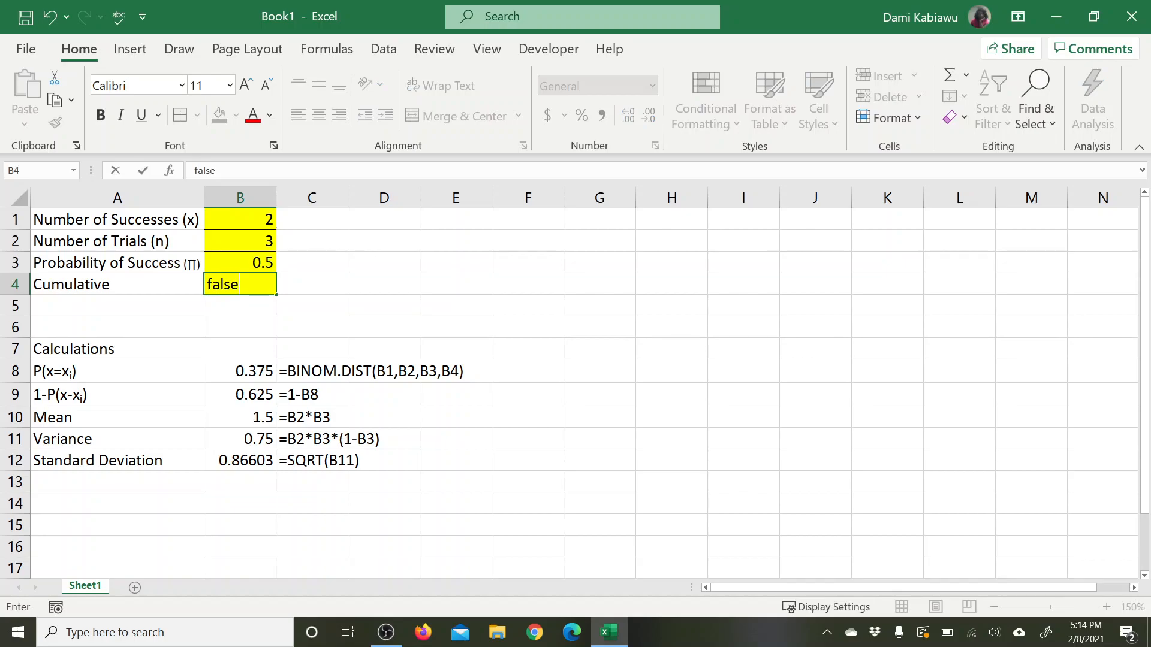
key("Return")
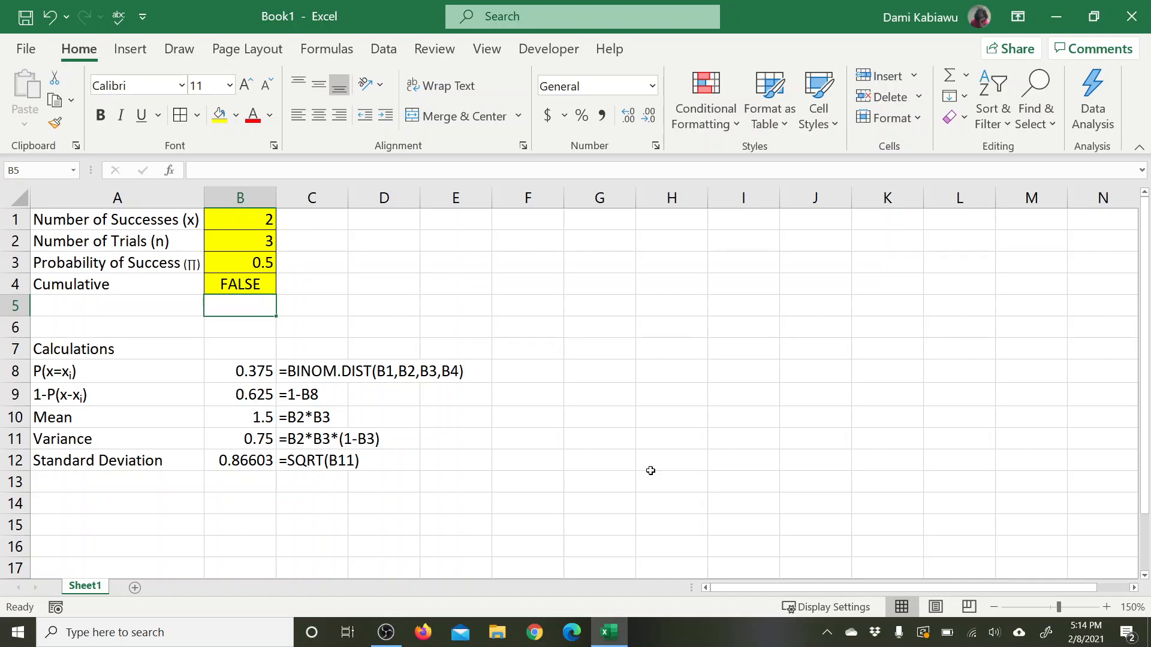
left_click(235, 376)
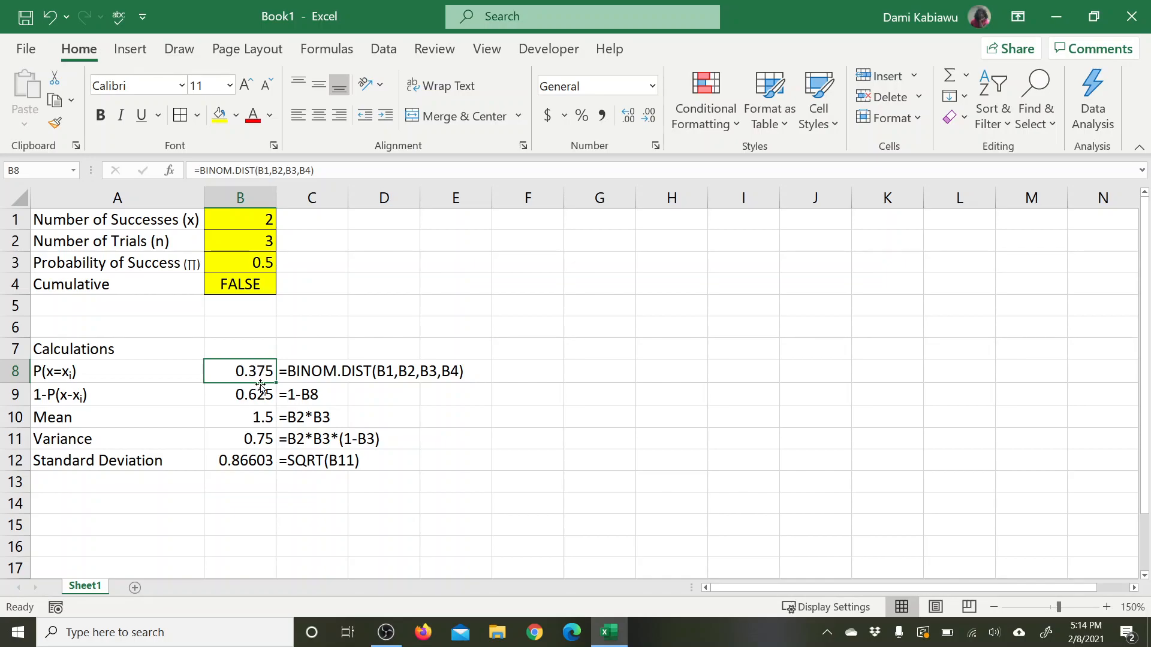
left_click(300, 395)
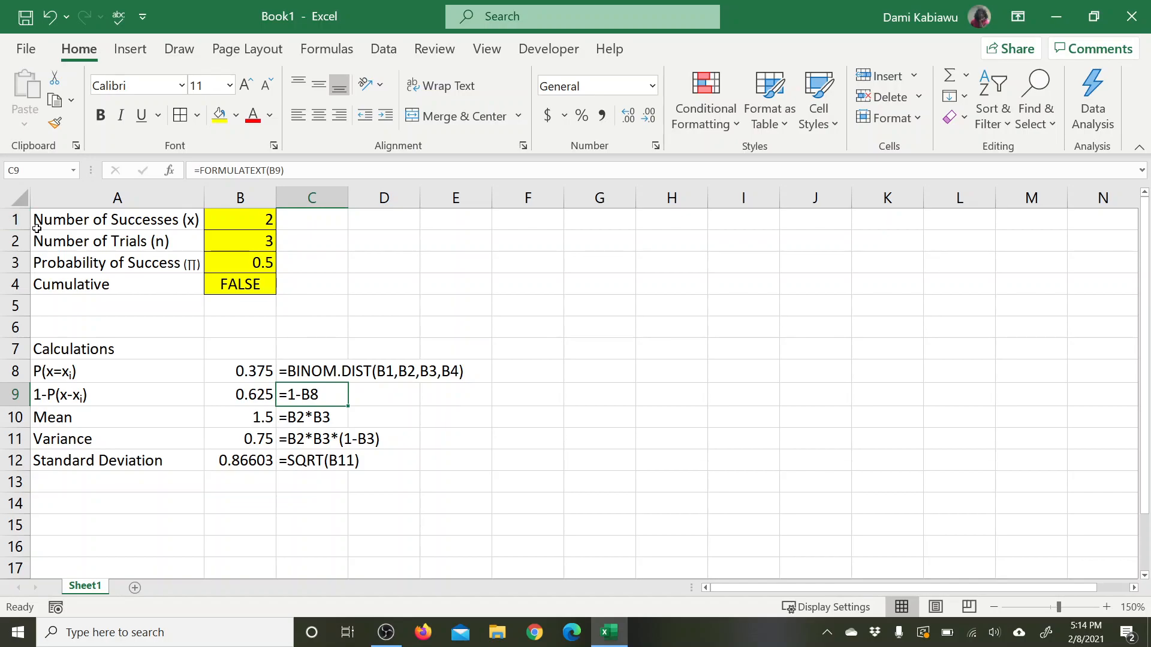
Step: Insert a blank row above the Number of Successes row
left_click(20, 220)
right_click(18, 220)
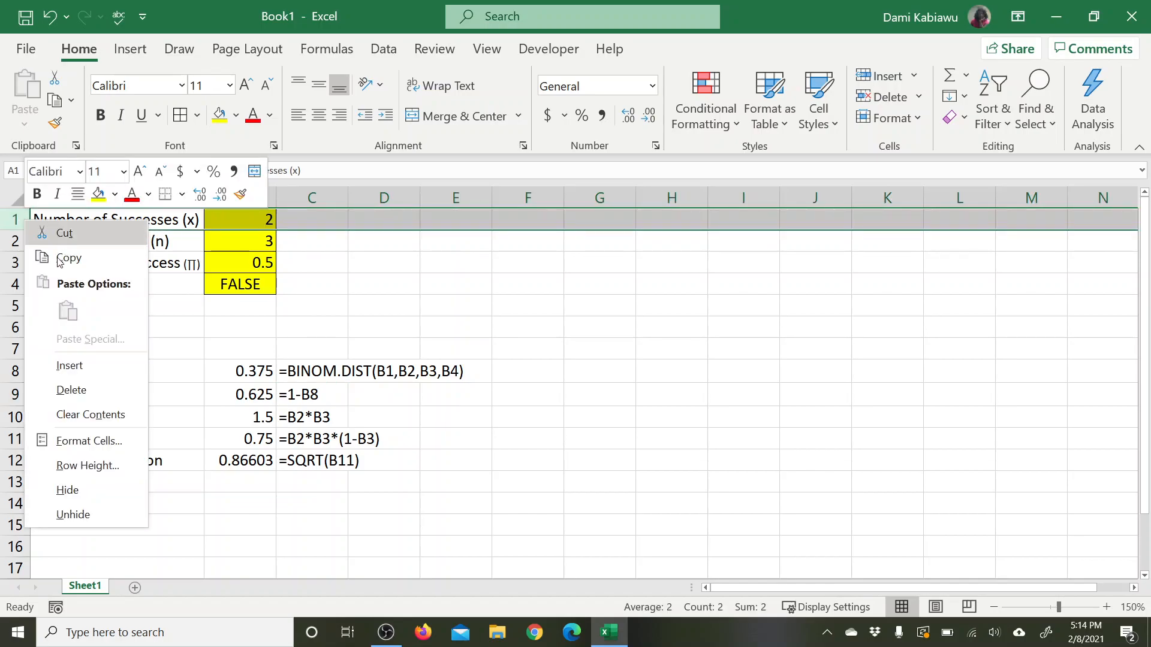
left_click(92, 367)
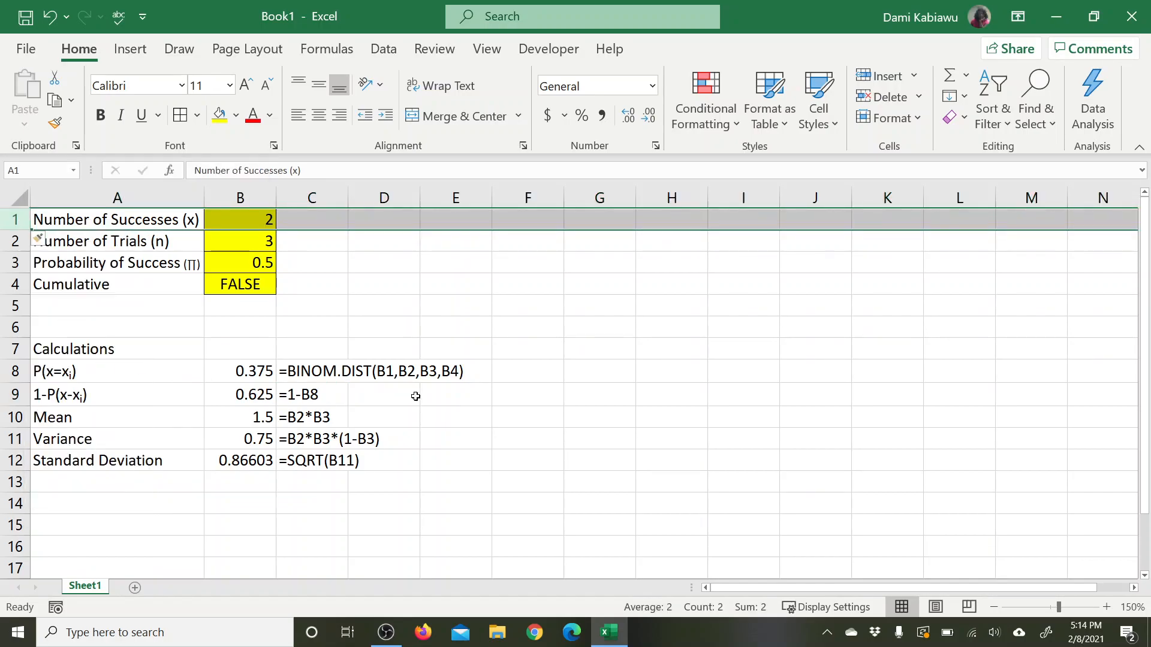
Step: Merge and center cells A1:C1 and enter the title "Binomial Distribution Calculator"
left_click_drag(137, 224, 309, 219)
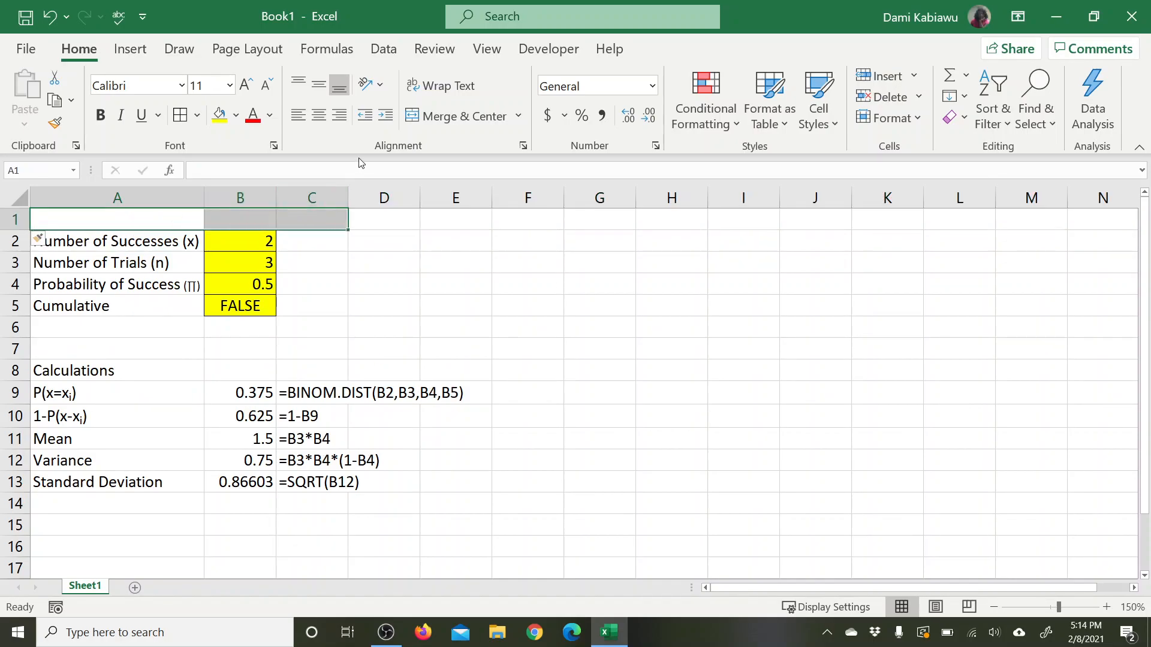
left_click(457, 116)
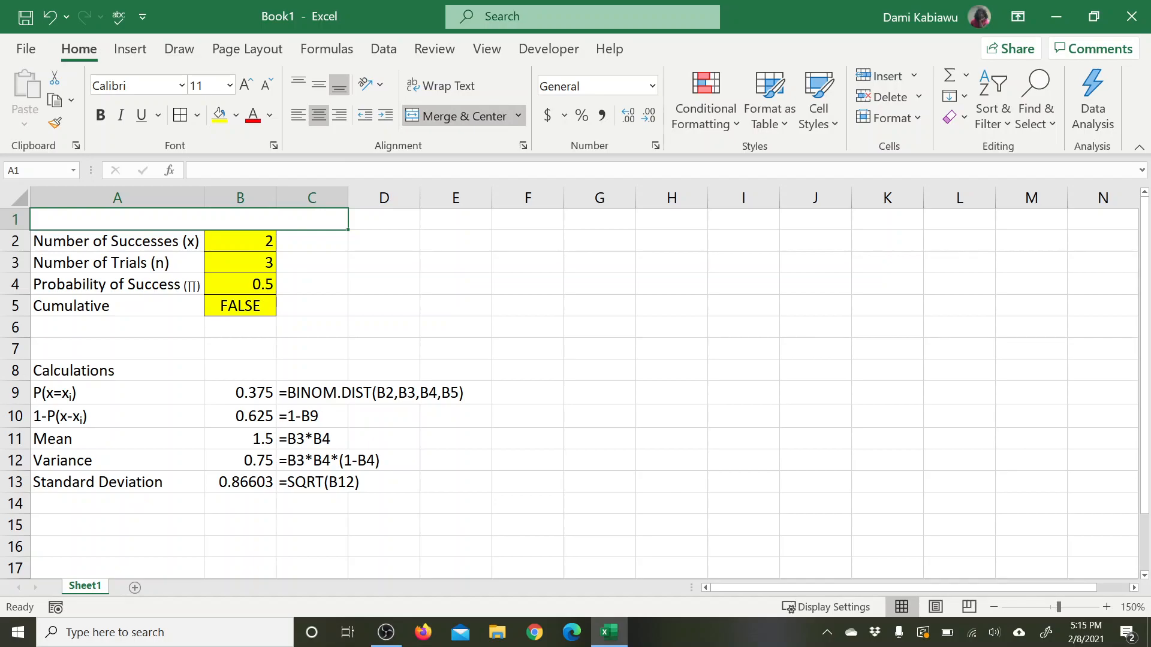
type("B")
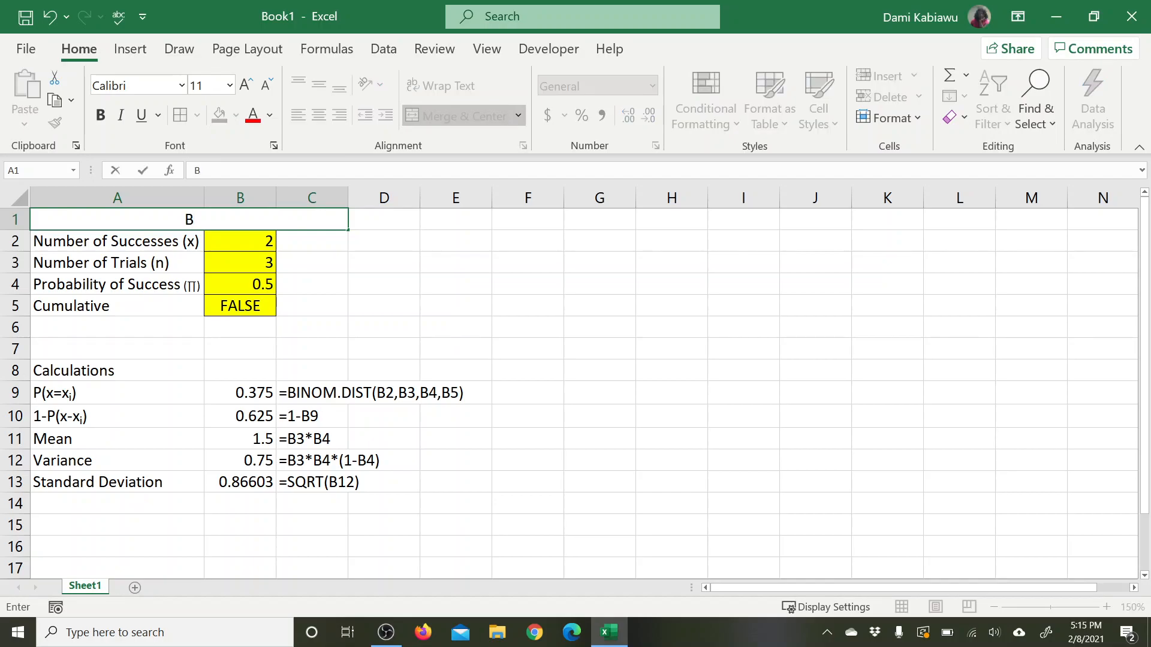
type("inomial D")
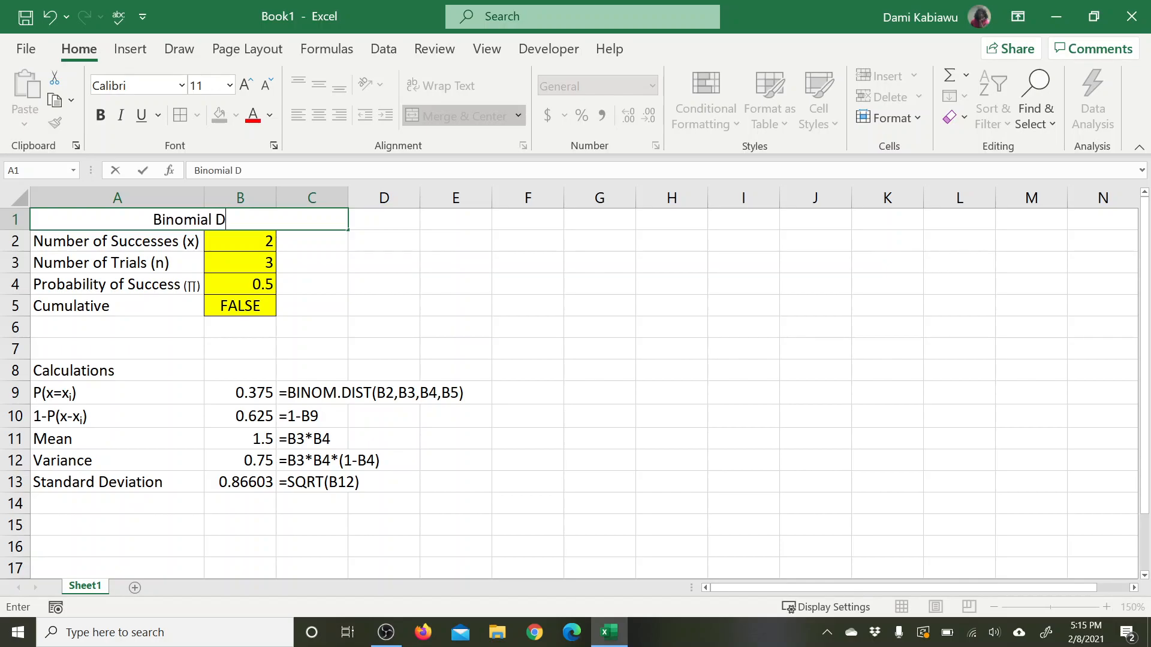
type("istribution")
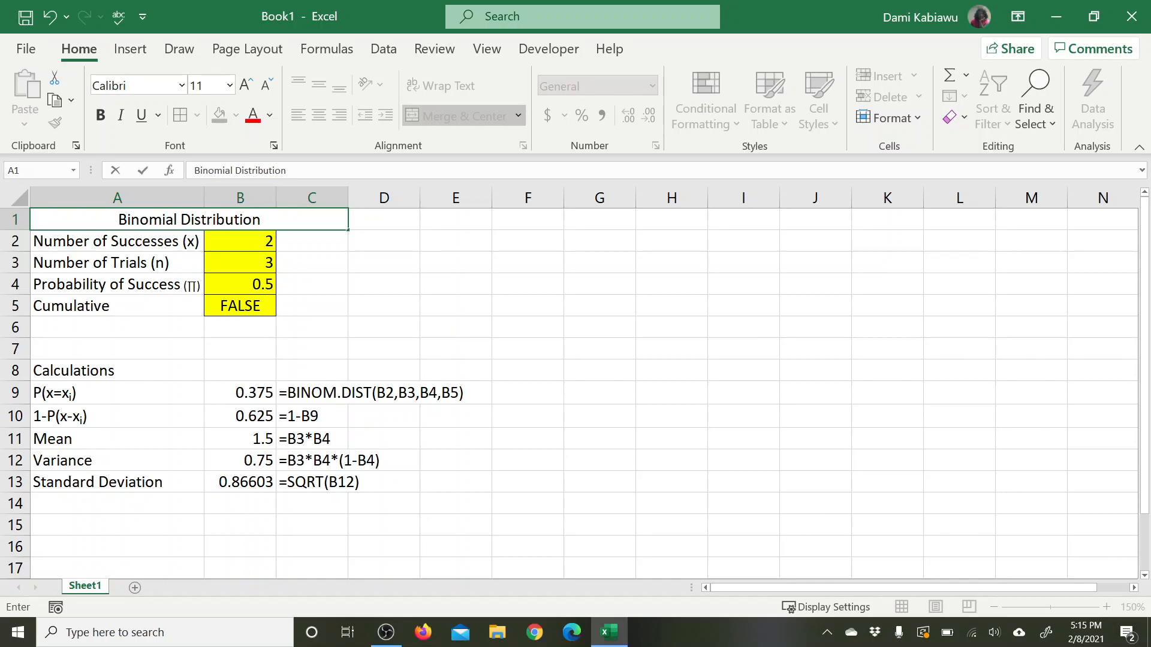
type(" Cal")
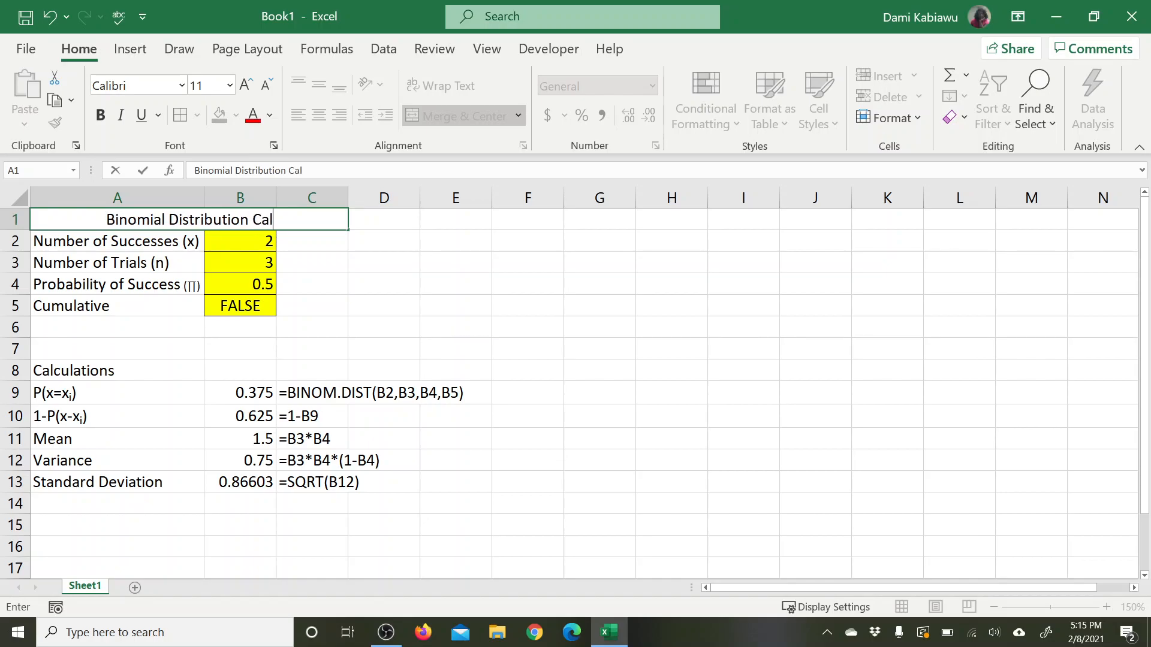
type("culator")
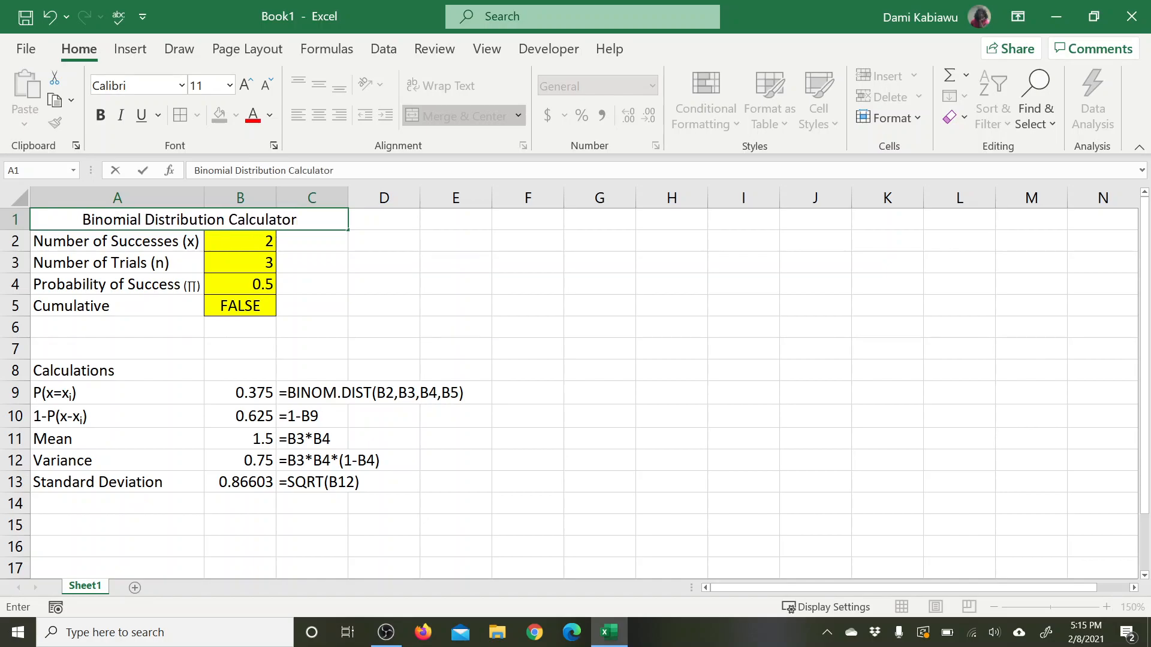
left_click(526, 287)
Step: Make the "Binomial Distribution Calculator" title bold and give it thick outside borders
left_click(331, 221)
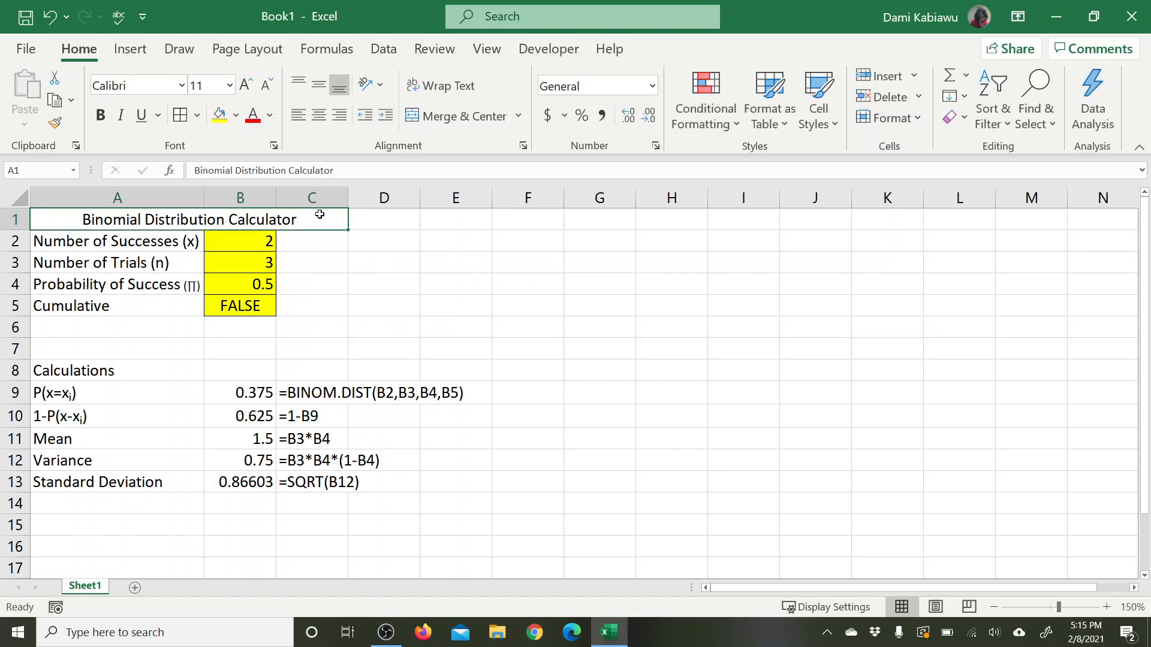
left_click(101, 118)
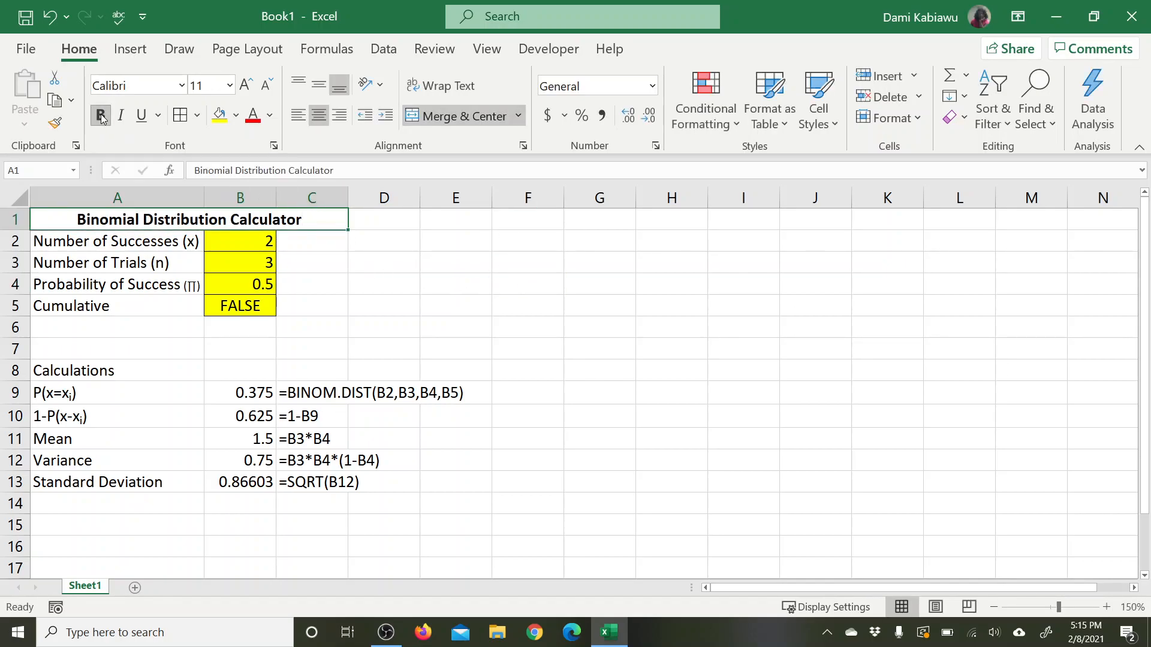
left_click(198, 119)
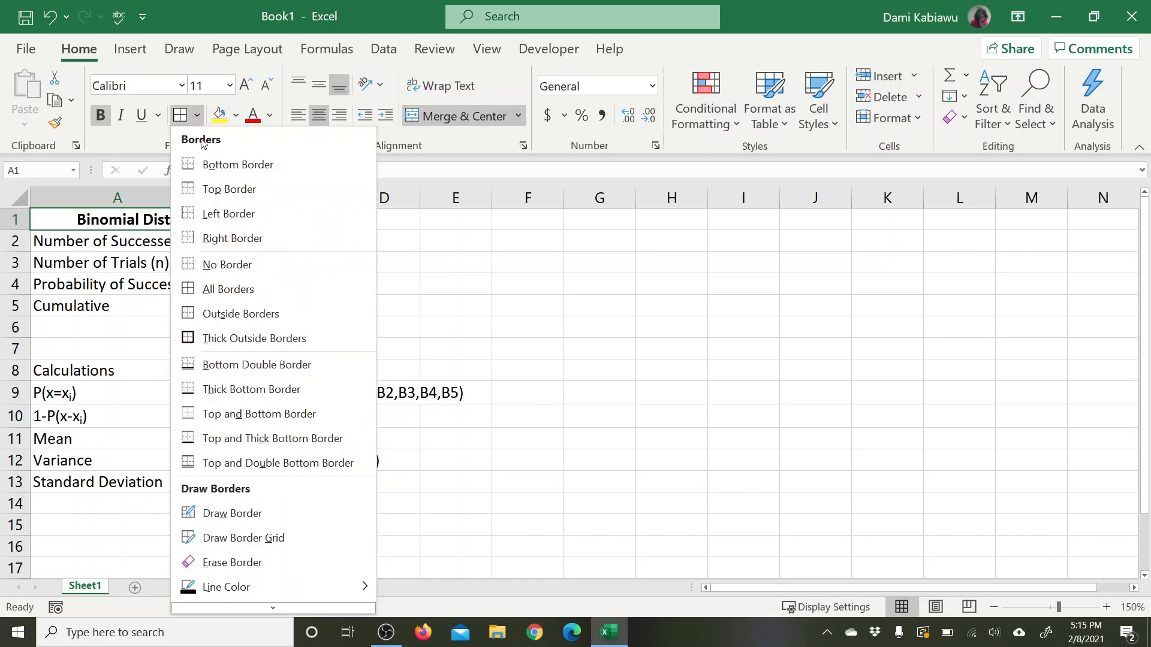
left_click(222, 338)
left_click(608, 395)
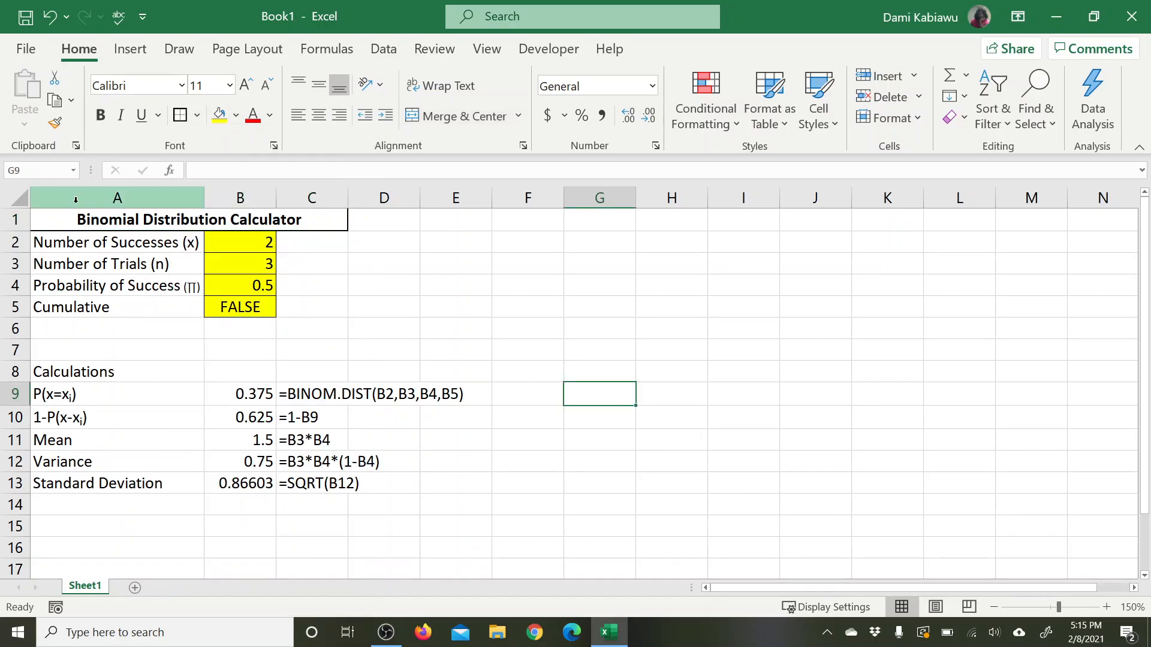
Step: Insert a blank column before column A as a margin beside the calculator
left_click(49, 196)
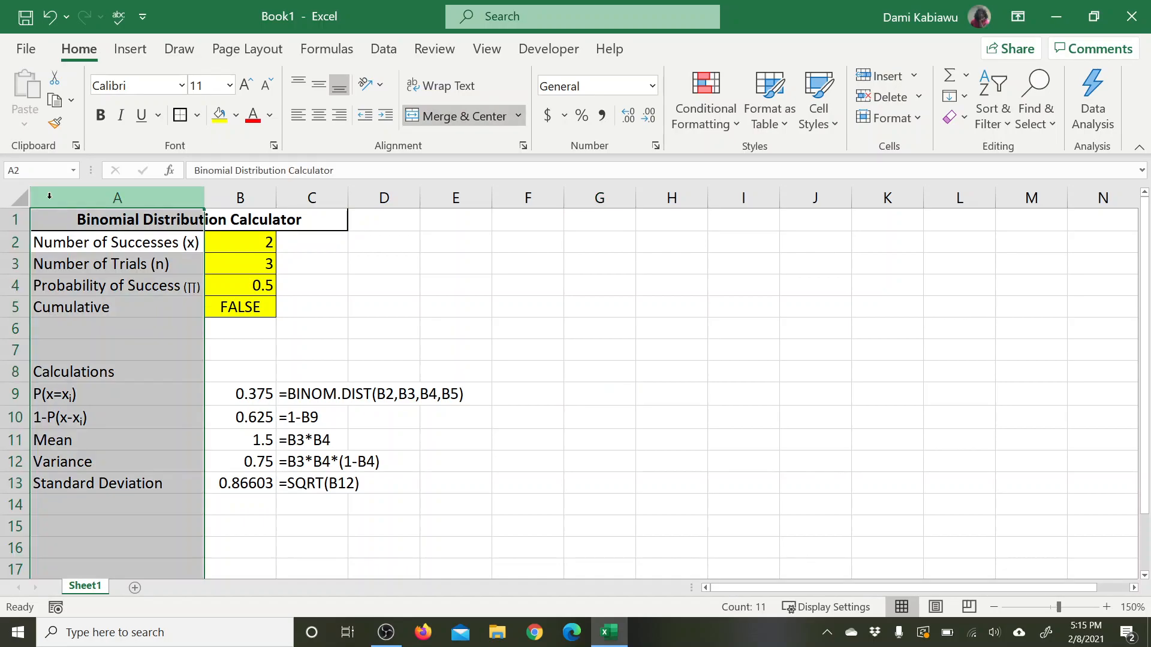
right_click(50, 196)
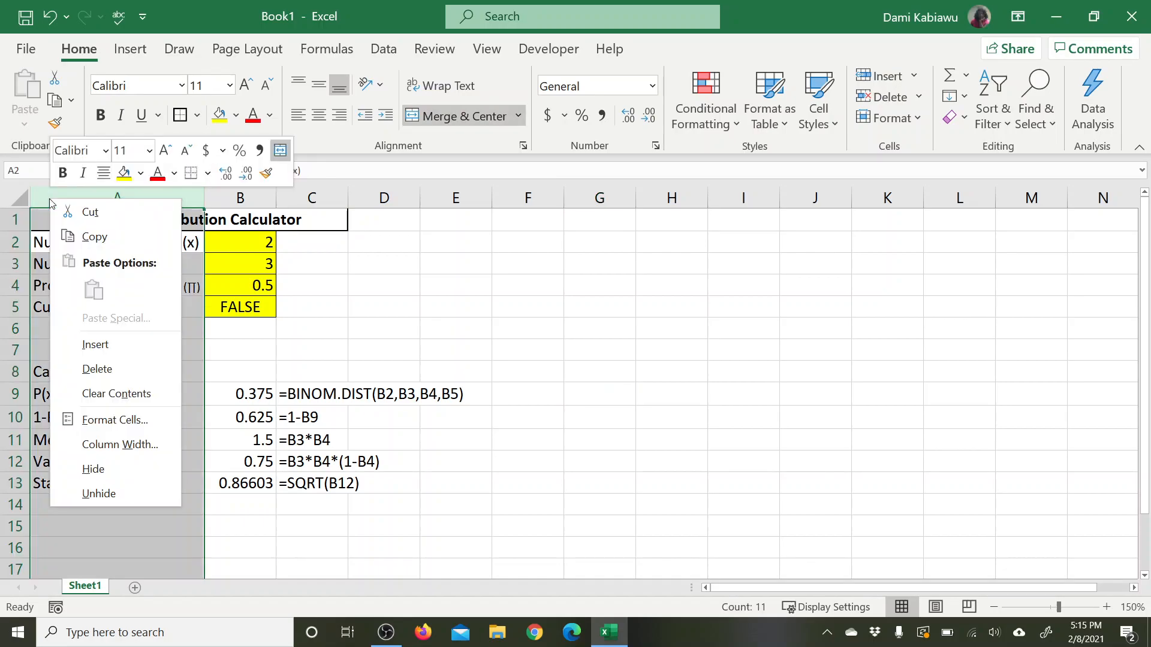
left_click(96, 345)
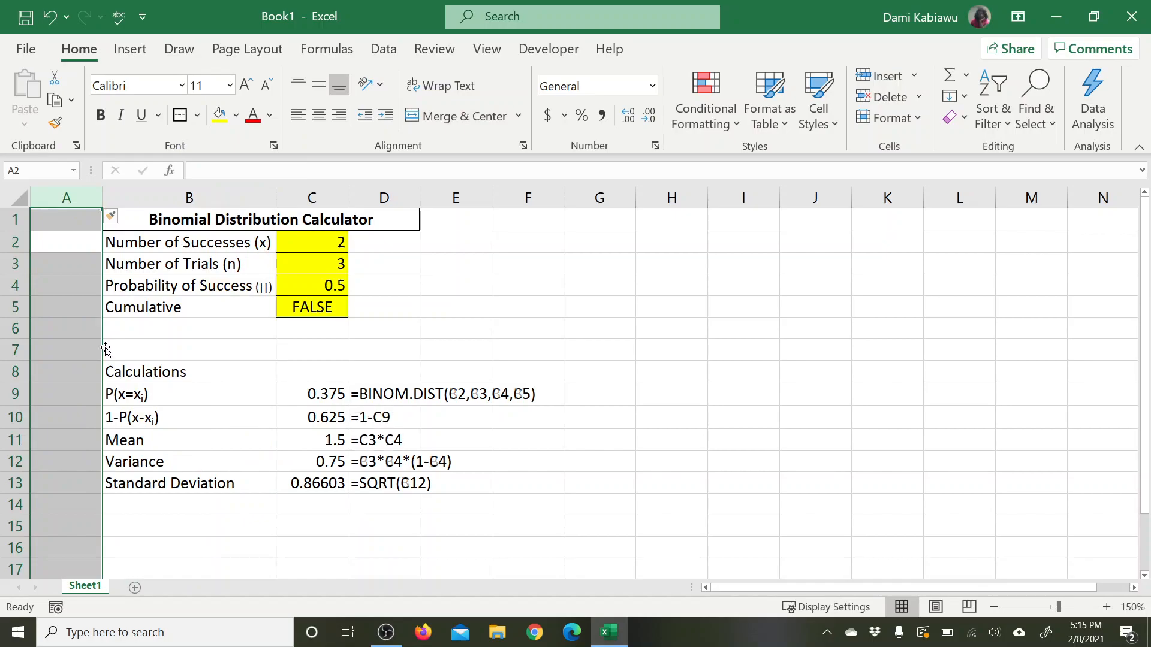
left_click(811, 377)
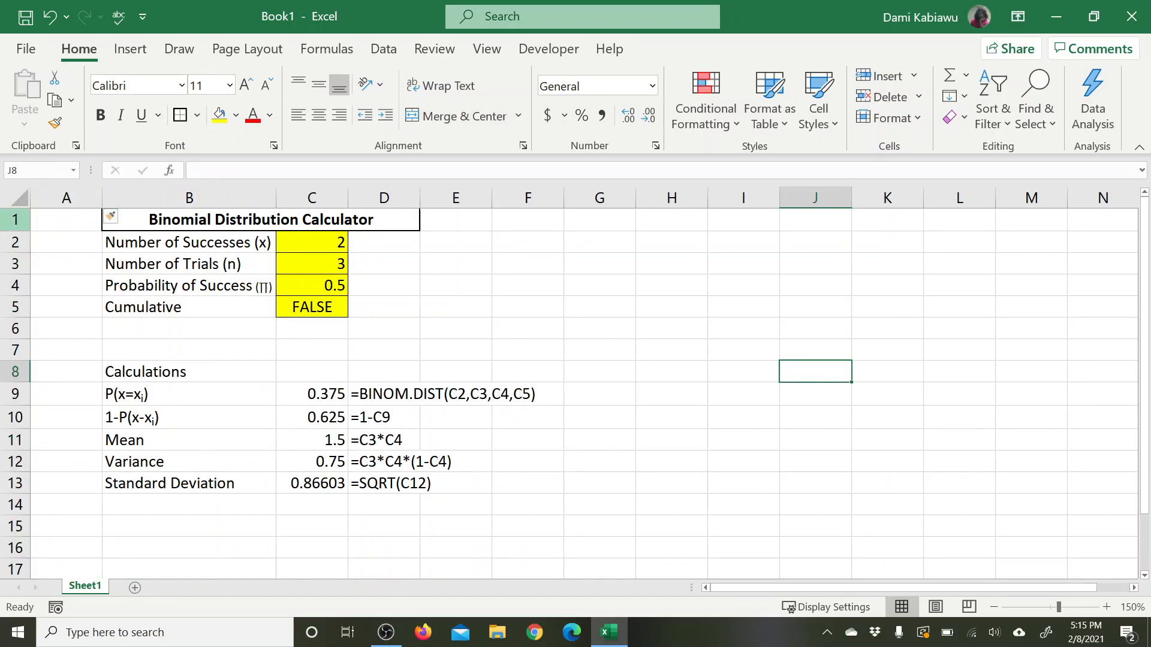
Step: Insert a blank row above the title row of the calculator
left_click(15, 220)
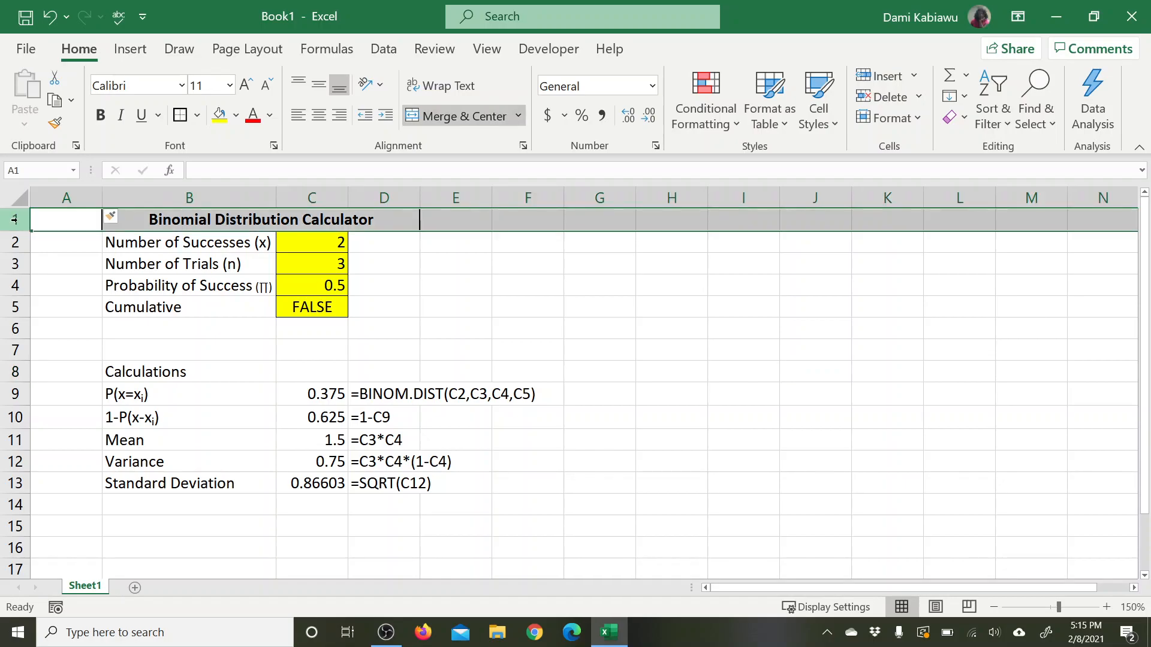
right_click(15, 219)
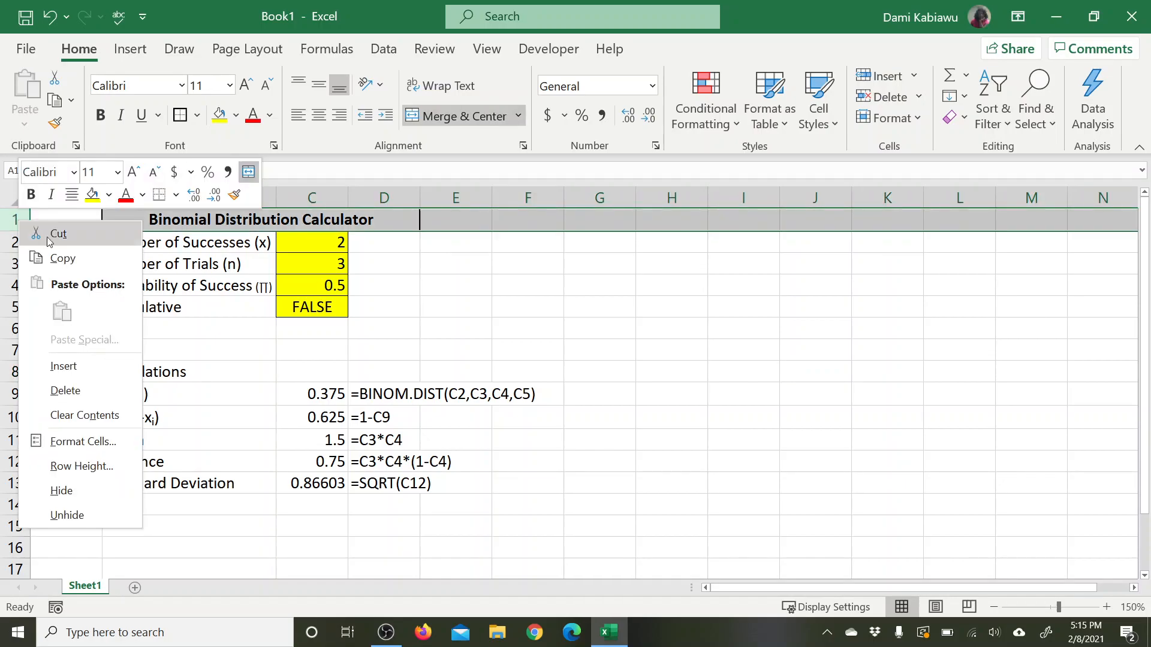
left_click(77, 371)
left_click(598, 352)
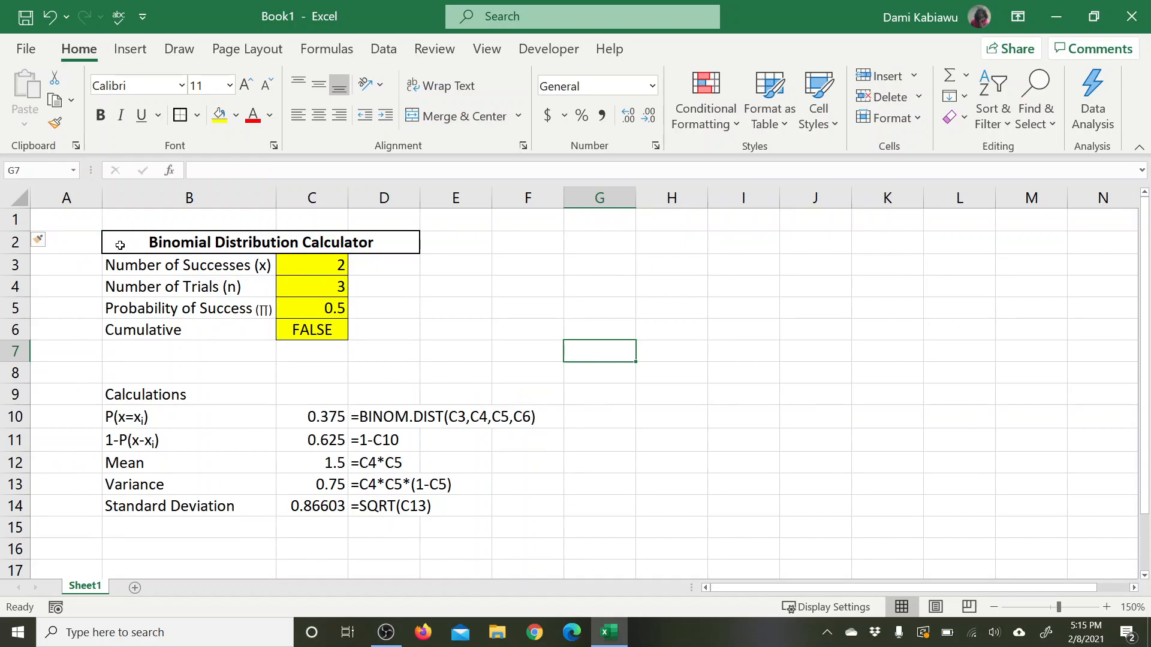
left_click(167, 246)
left_click(559, 267)
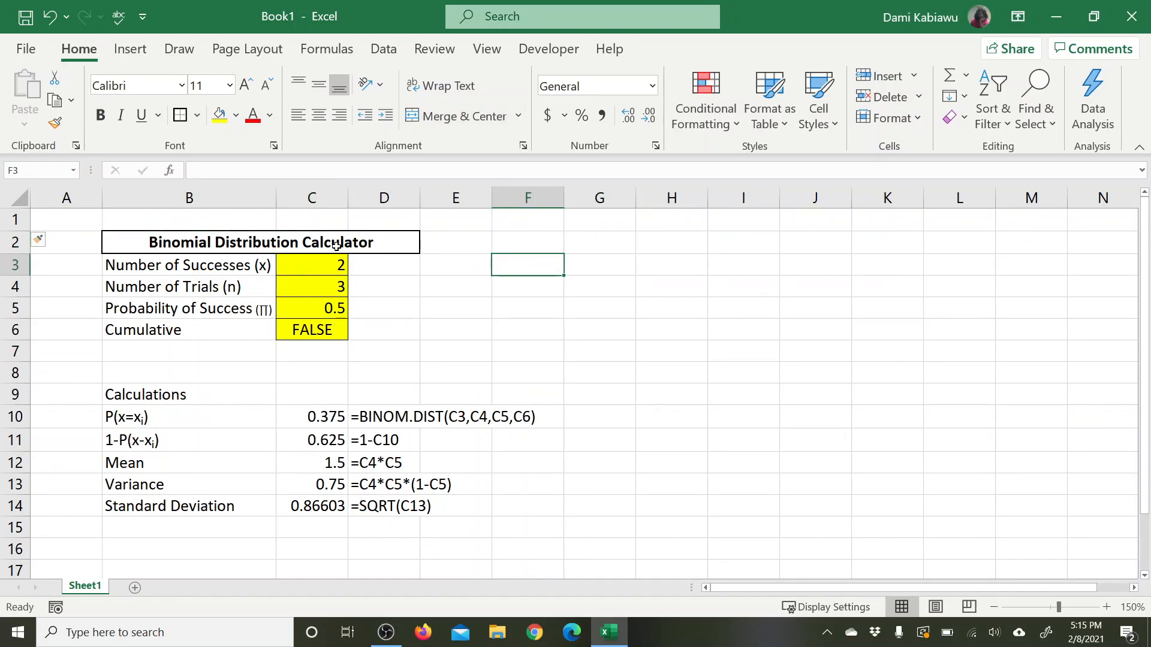
Step: Merge and center the Calculations heading across B9:C9, in bold with thick outside borders
left_click(155, 398)
left_click_drag(328, 399, 314, 394)
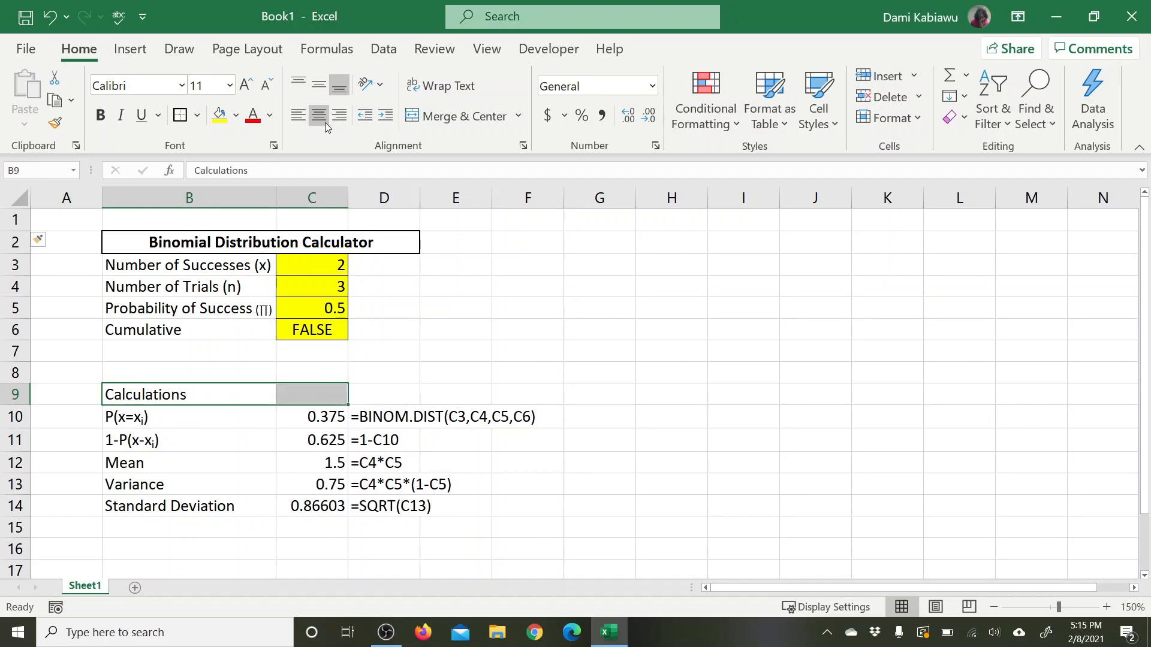
left_click(448, 119)
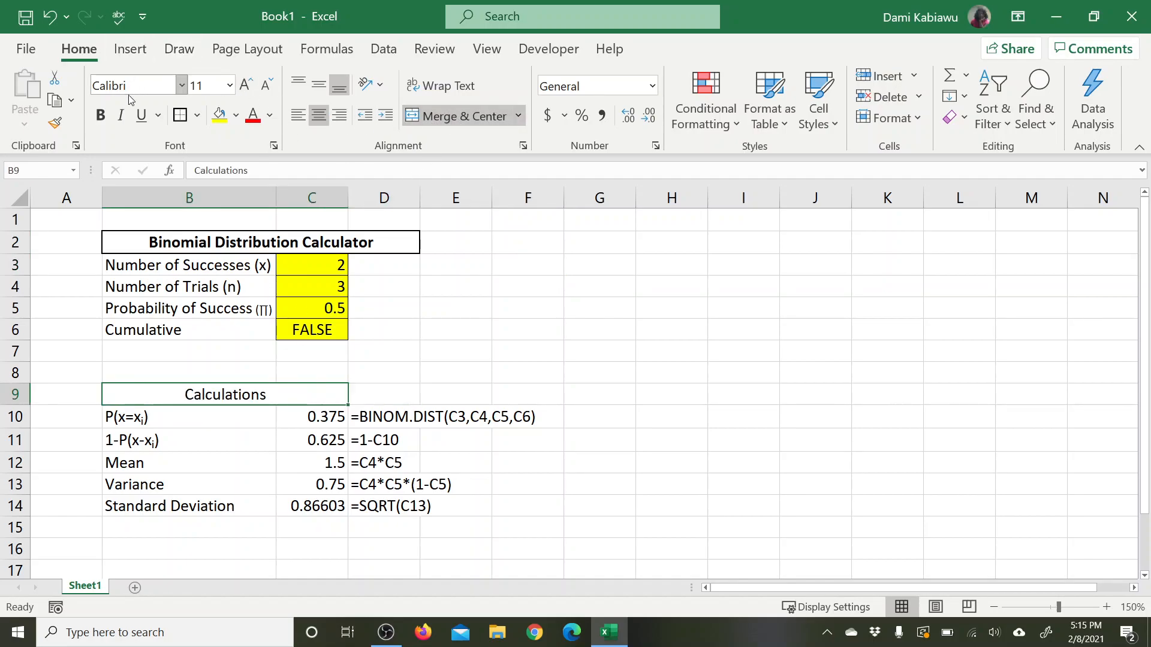
left_click(101, 115)
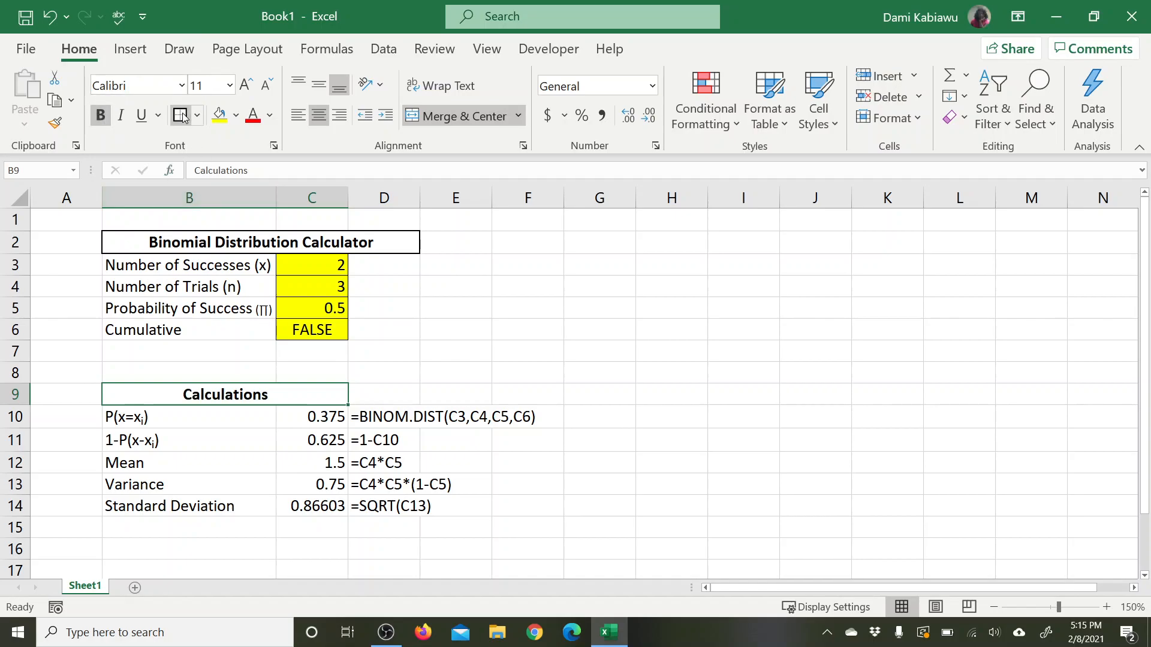
Step: Enter the heading "Formulas" in cell D9 and give it thick outside borders
left_click(392, 397)
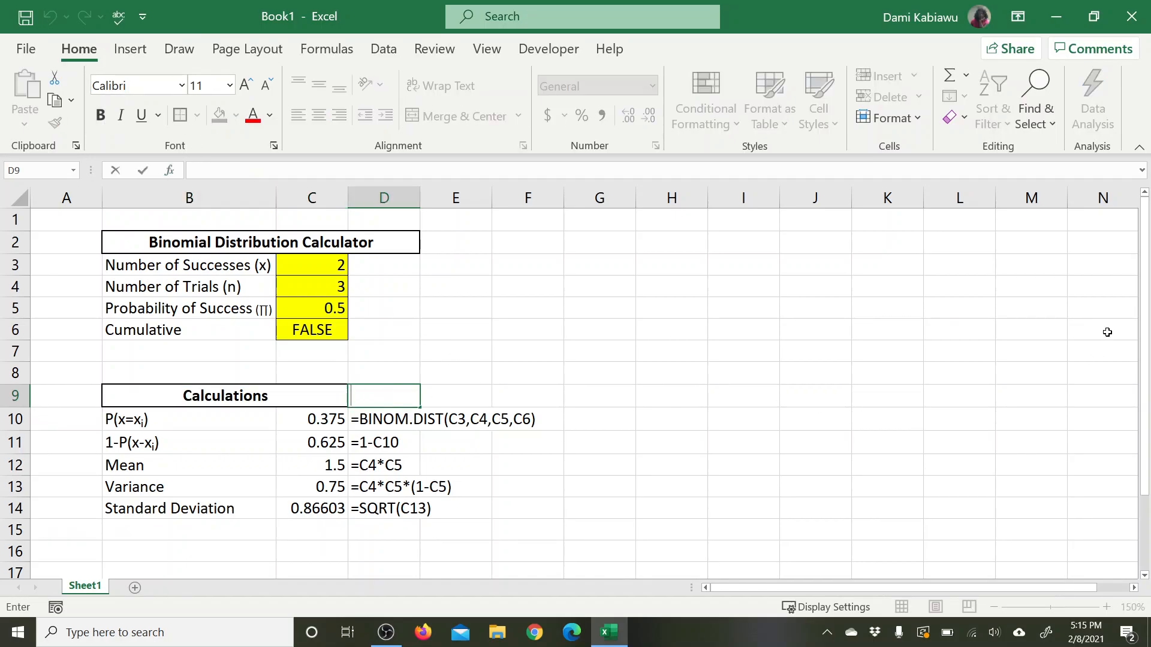
type("Formulas")
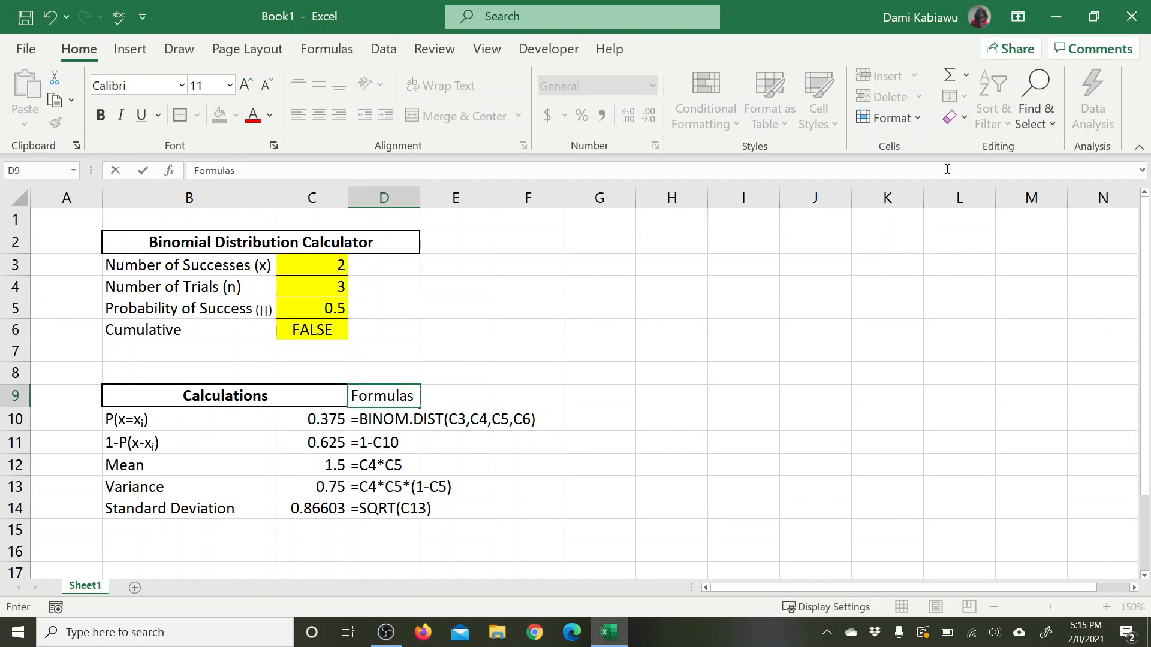
left_click(472, 418)
left_click(408, 392)
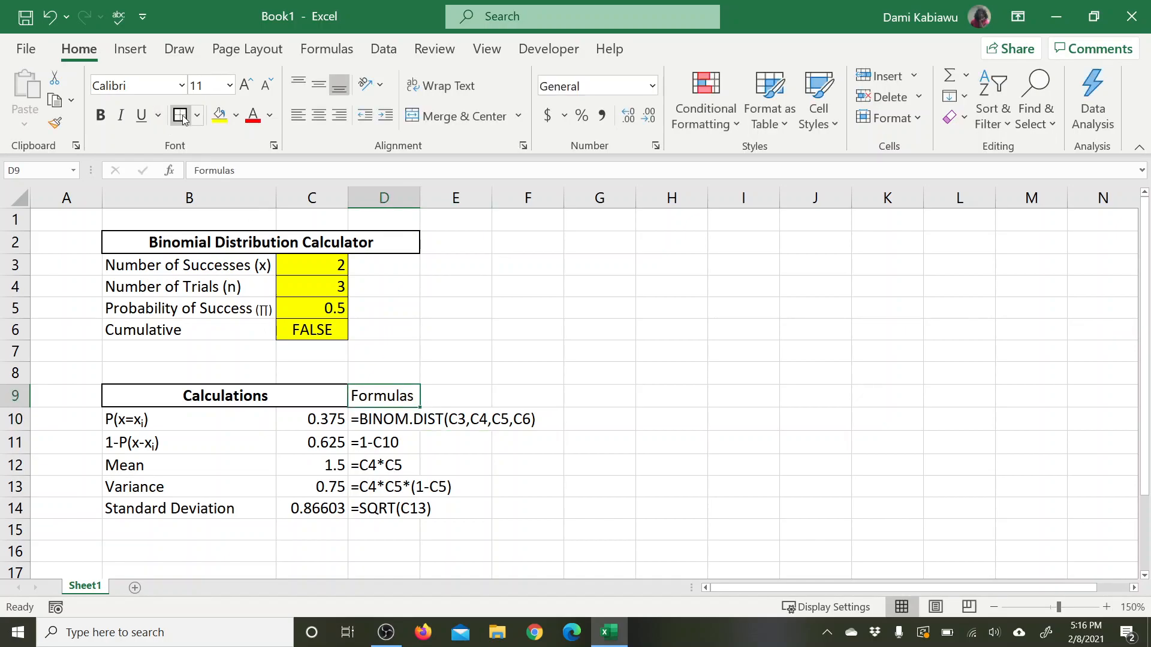
Step: Reduce the font size of the formula texts in D10:D14 to 9
left_click_drag(405, 420, 400, 507)
left_click(550, 413)
left_click_drag(406, 421, 404, 511)
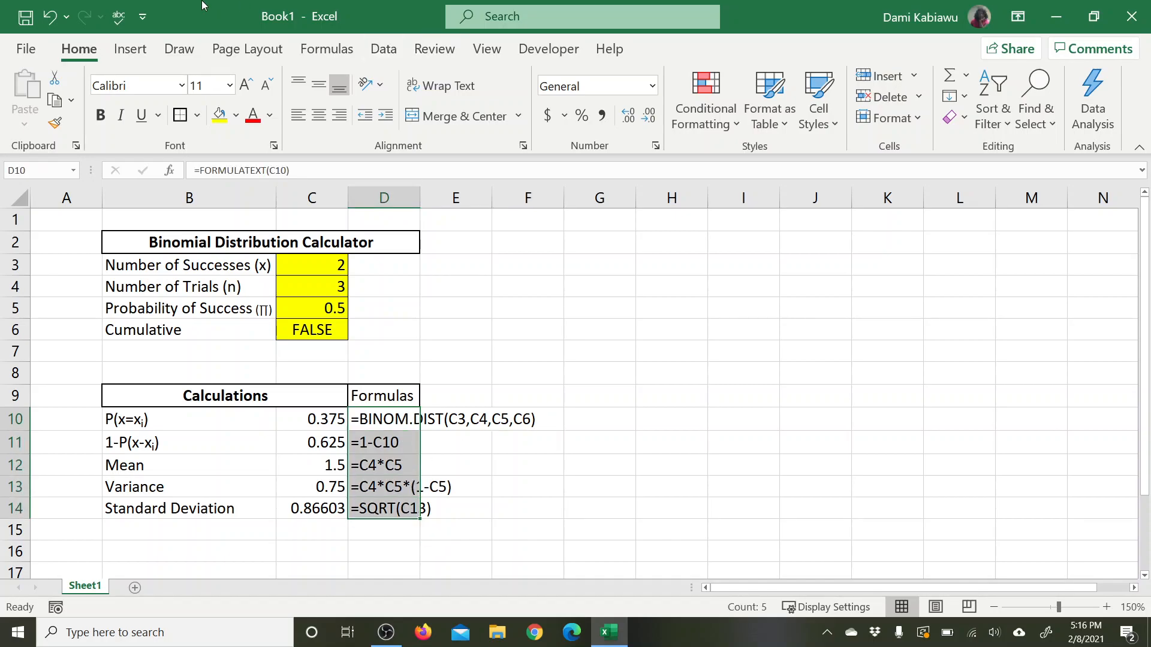
left_click(267, 86)
left_click(267, 86)
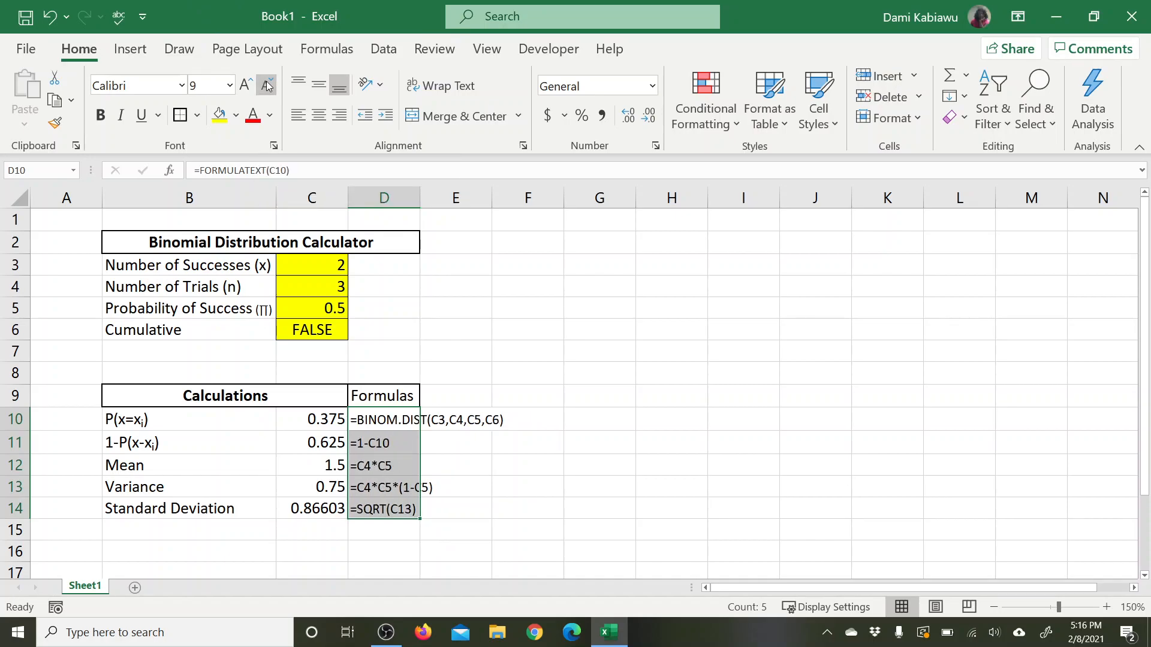
Step: Italicize the formula texts in D10:D14 and give them a gray theme font color
left_click(120, 119)
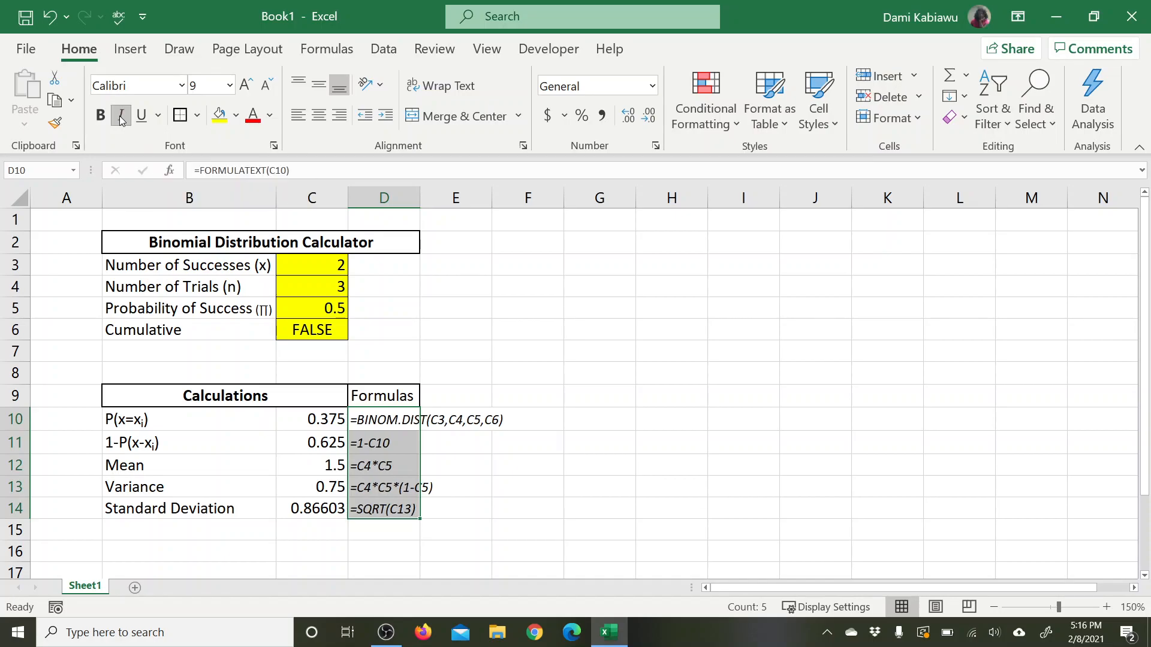
left_click(271, 117)
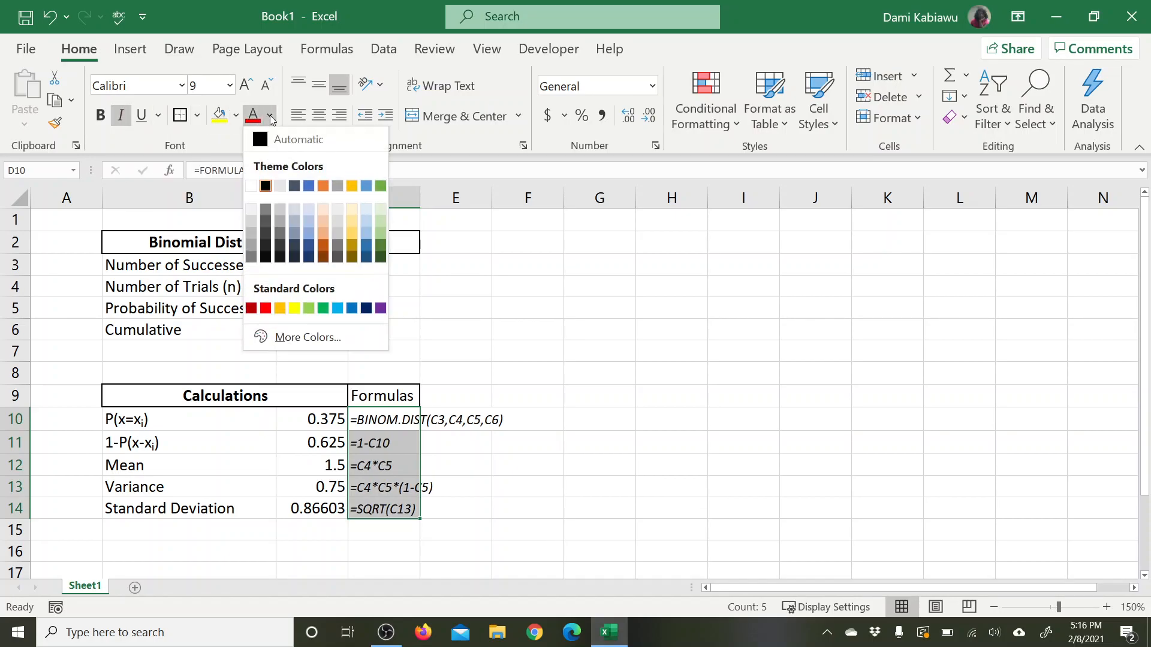
left_click(282, 222)
left_click(614, 357)
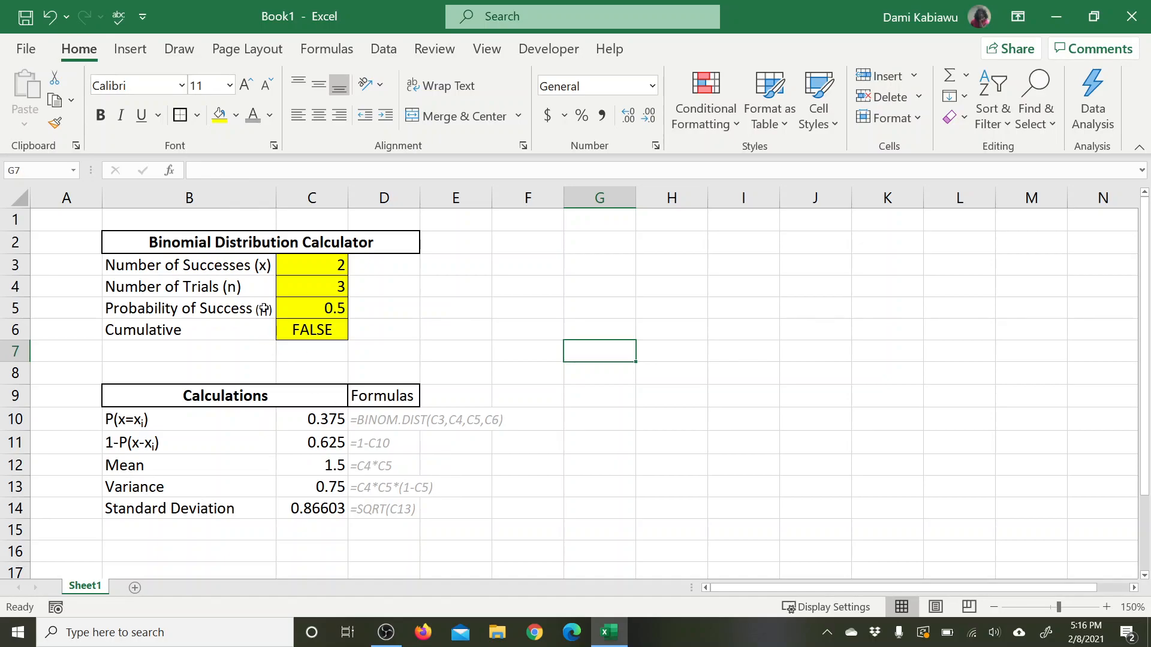
left_click(26, 17)
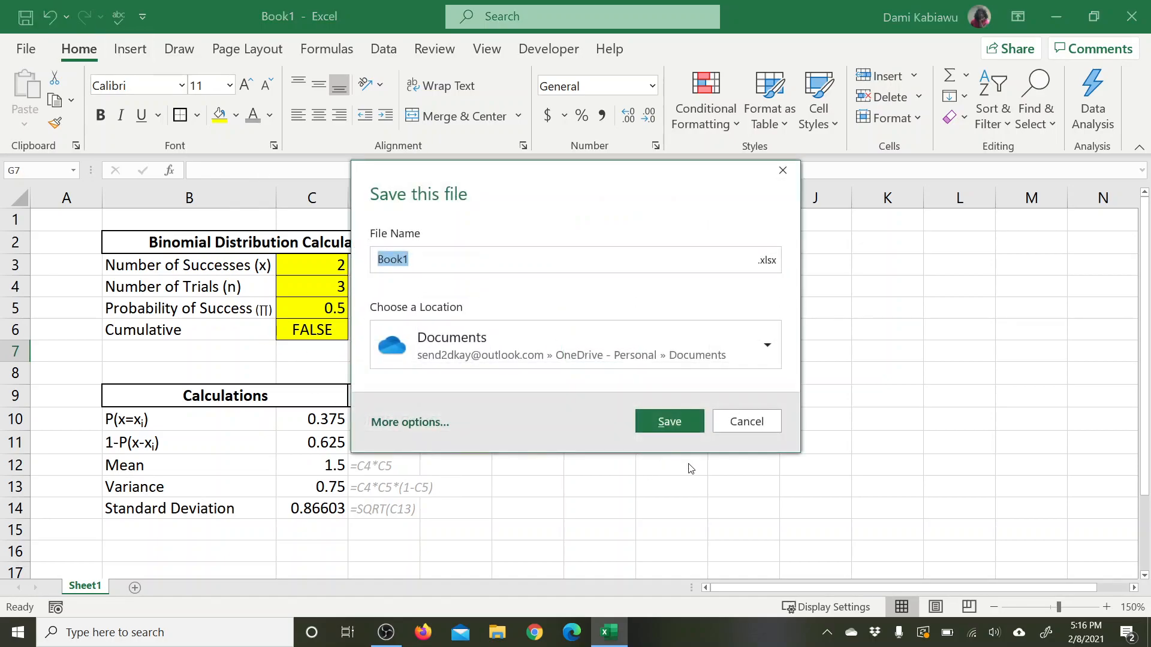
left_click(747, 422)
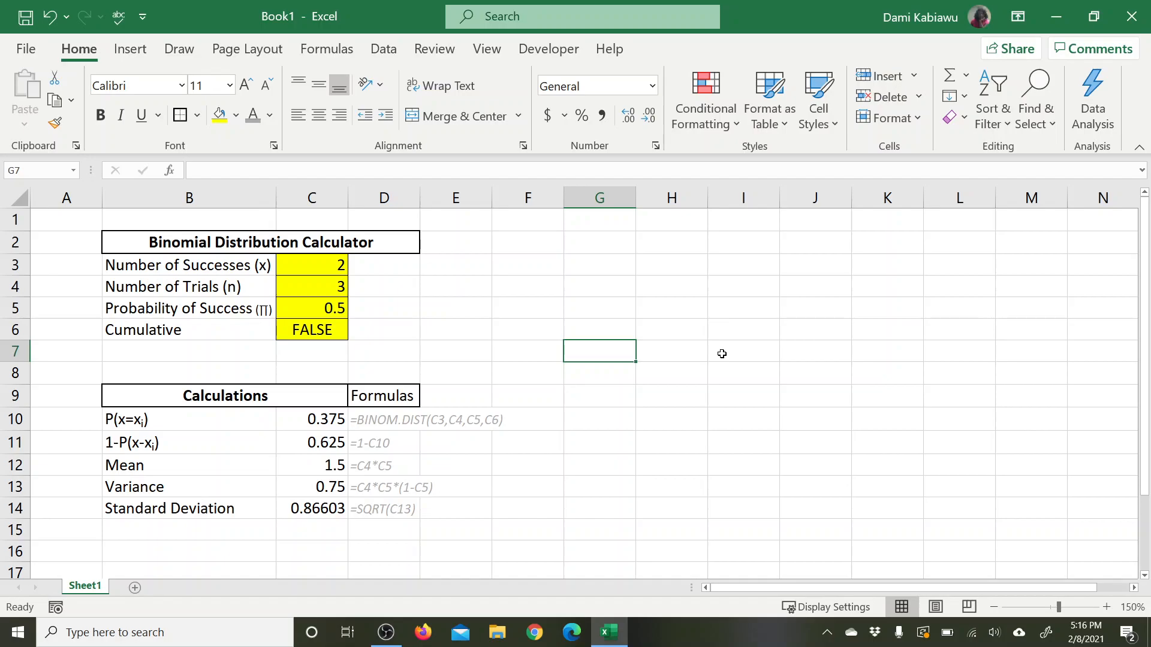
Step: Set the Cumulative input in C6 to TRUE
left_click(318, 329)
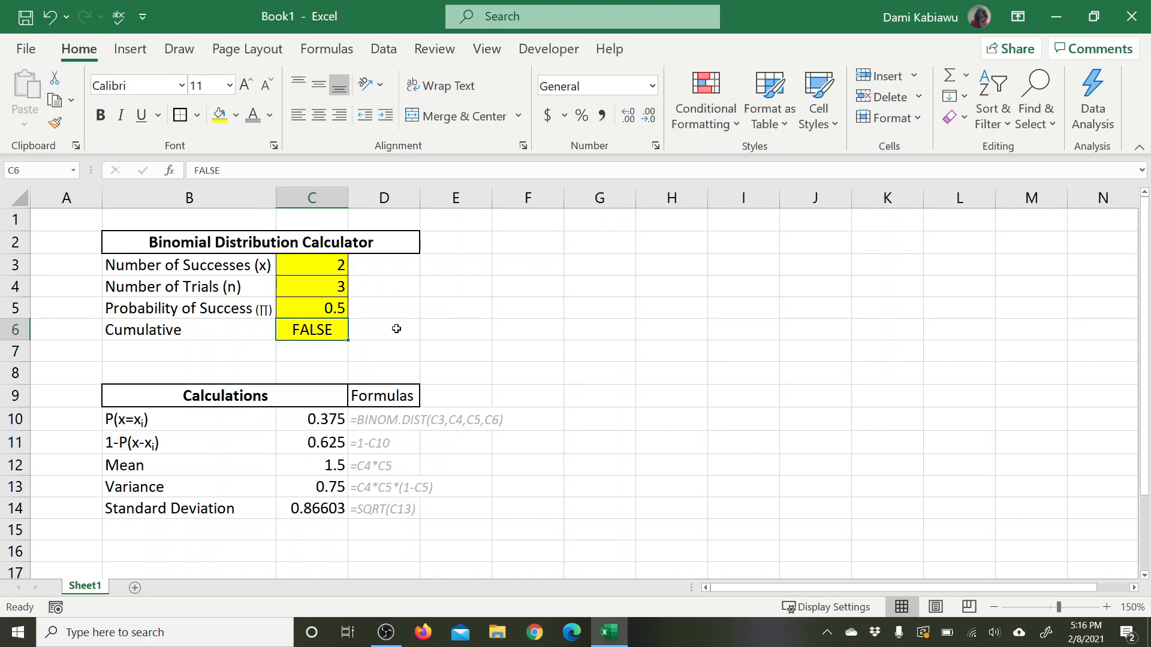
type("true")
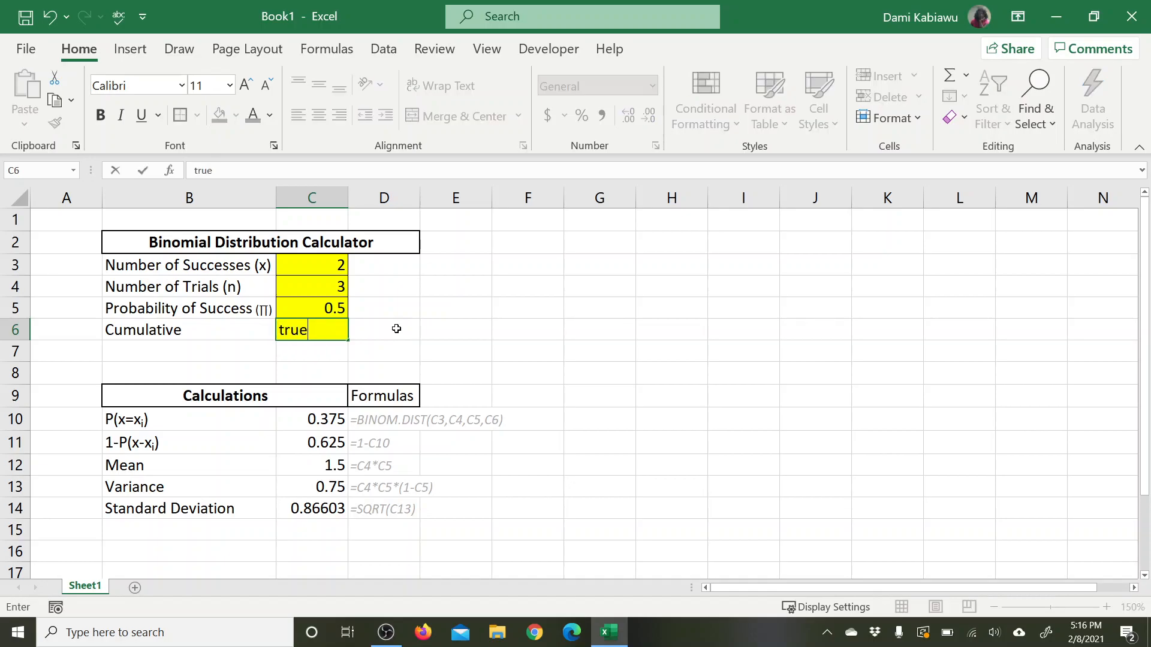
key("Return")
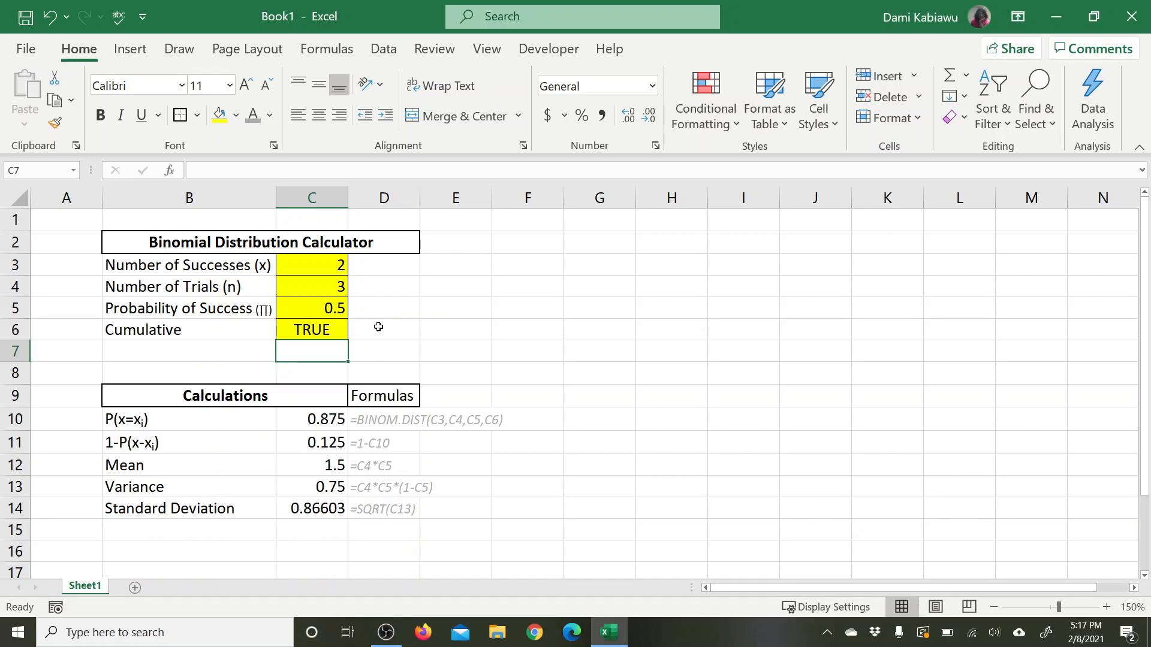
left_click(171, 419)
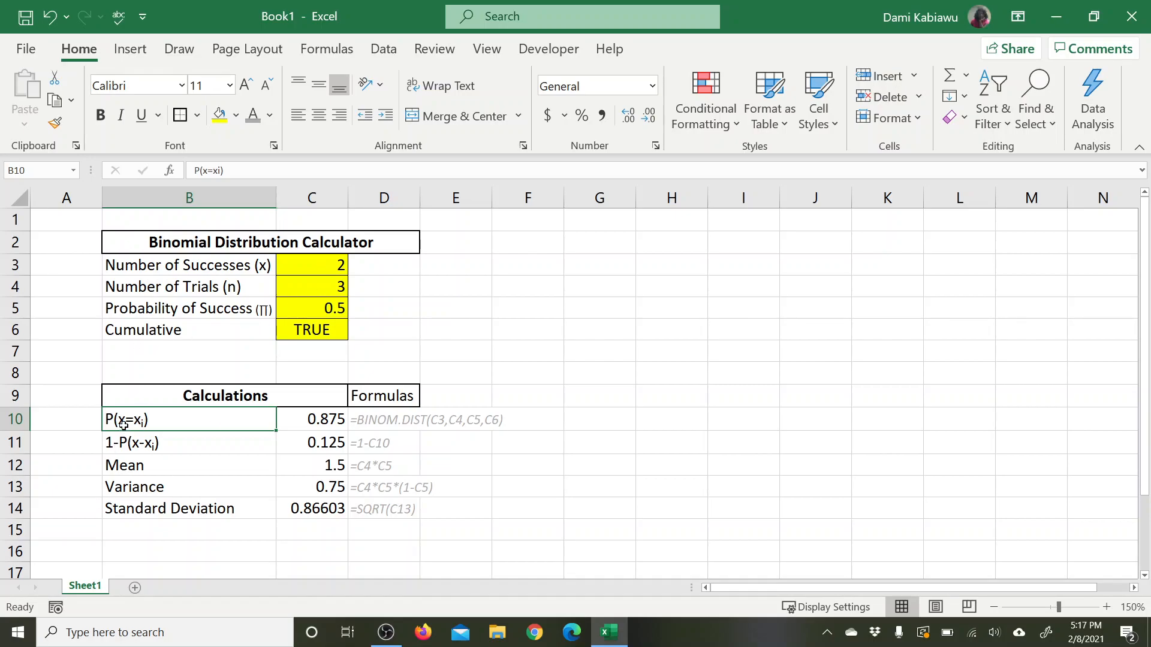
left_click(316, 330)
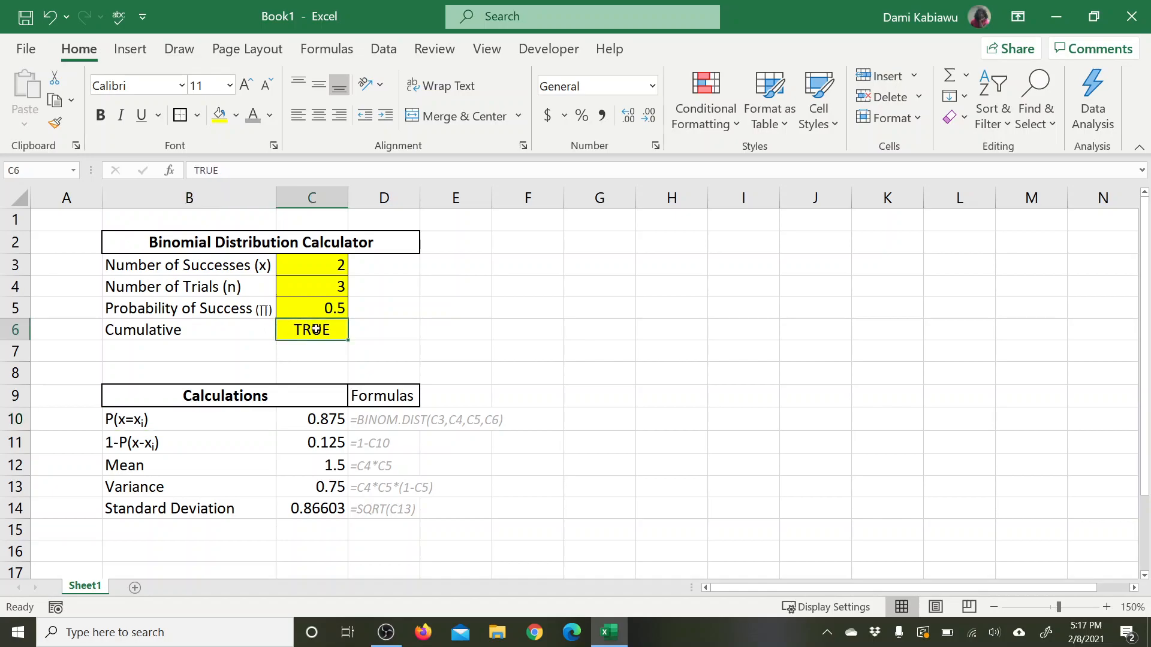
double_click(133, 419)
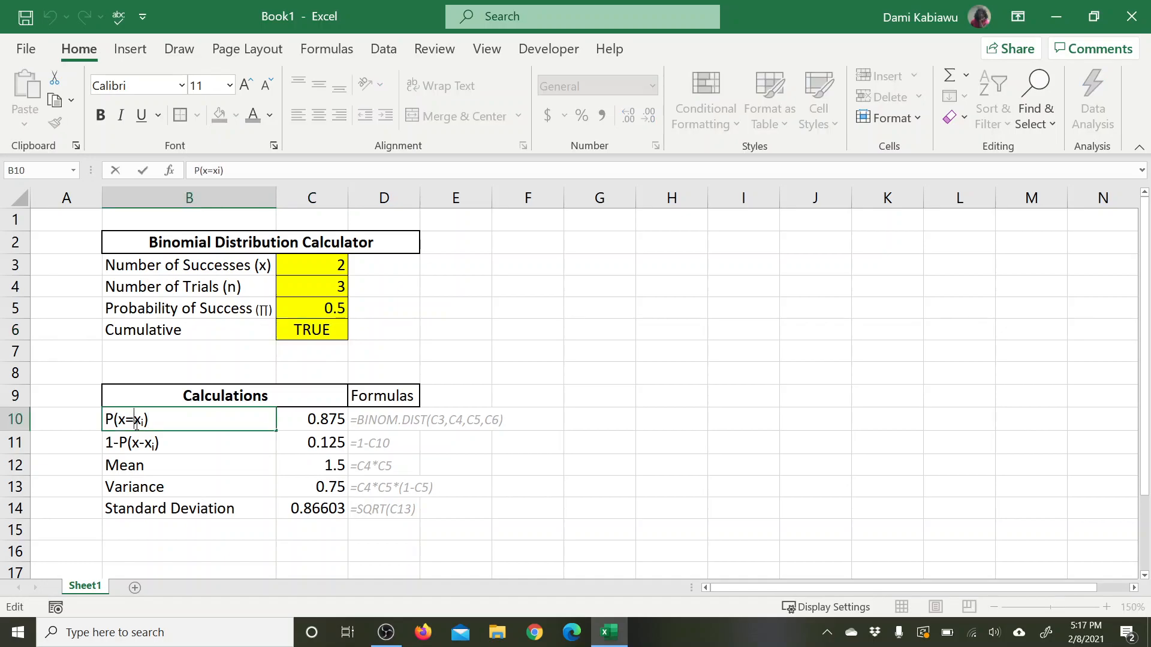
left_click_drag(136, 420, 129, 419)
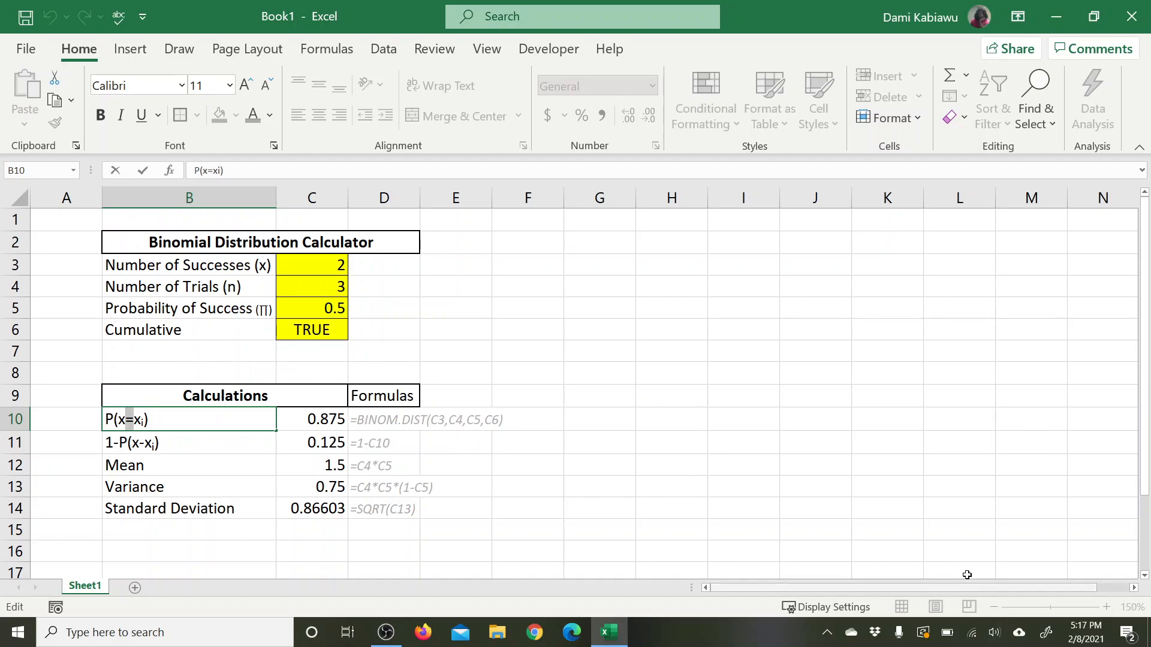
key("Return")
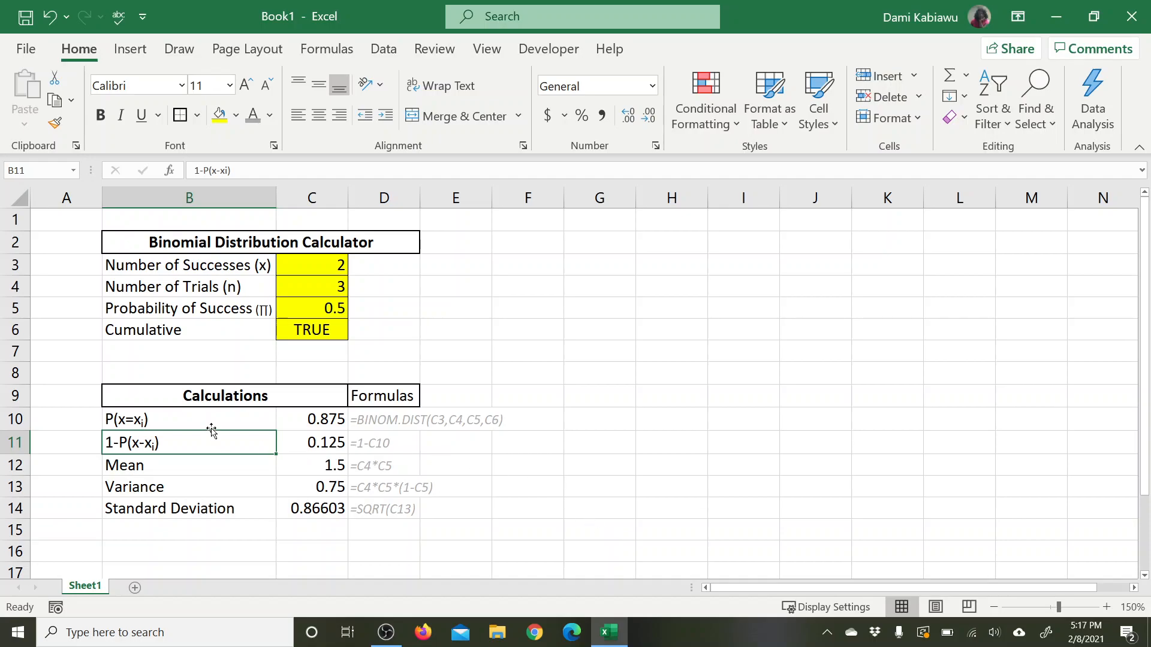
Step: Turn the probability label in B10 into the text formula ="P(x=xi)"
left_click(168, 424)
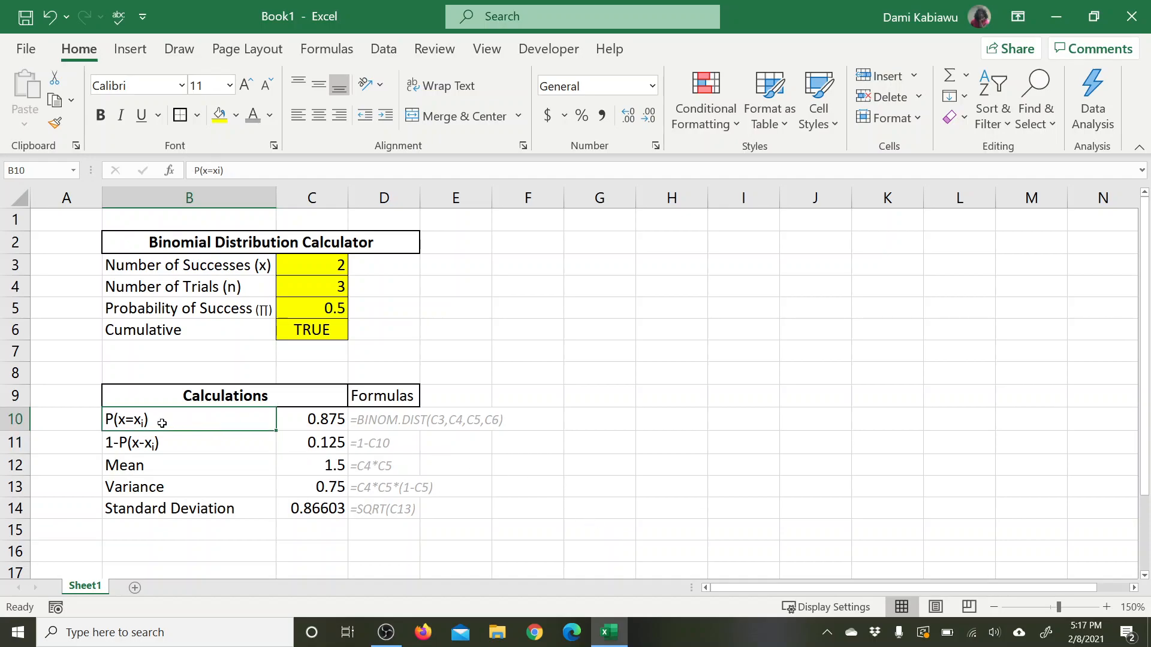
double_click(105, 418)
type("=")
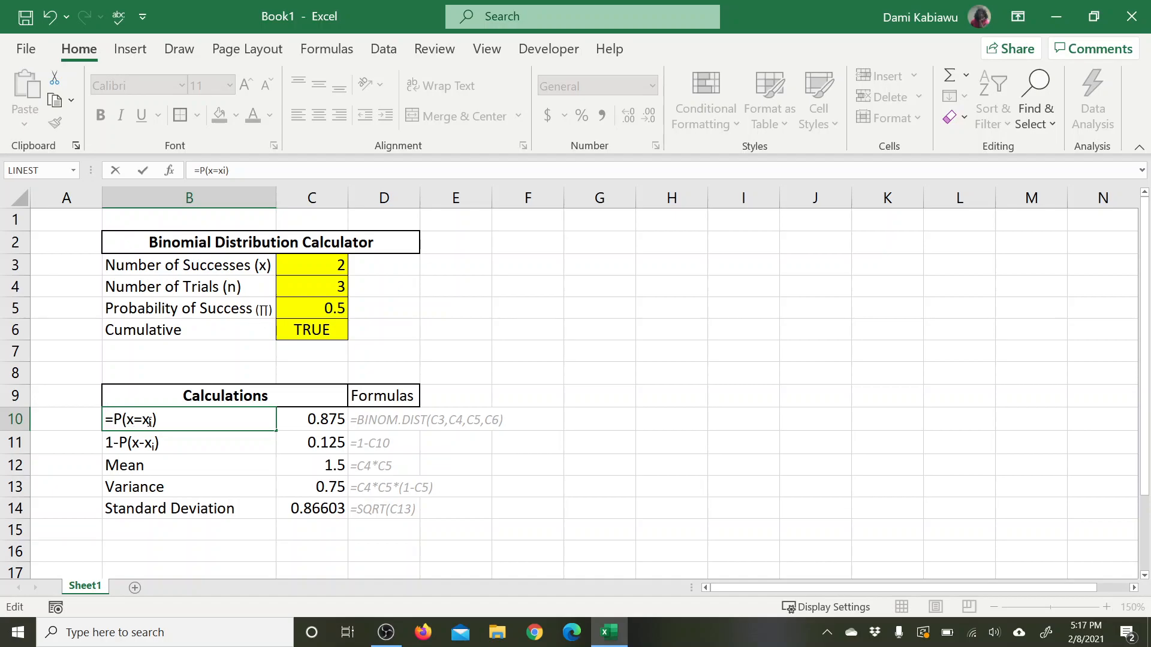
type("\"")
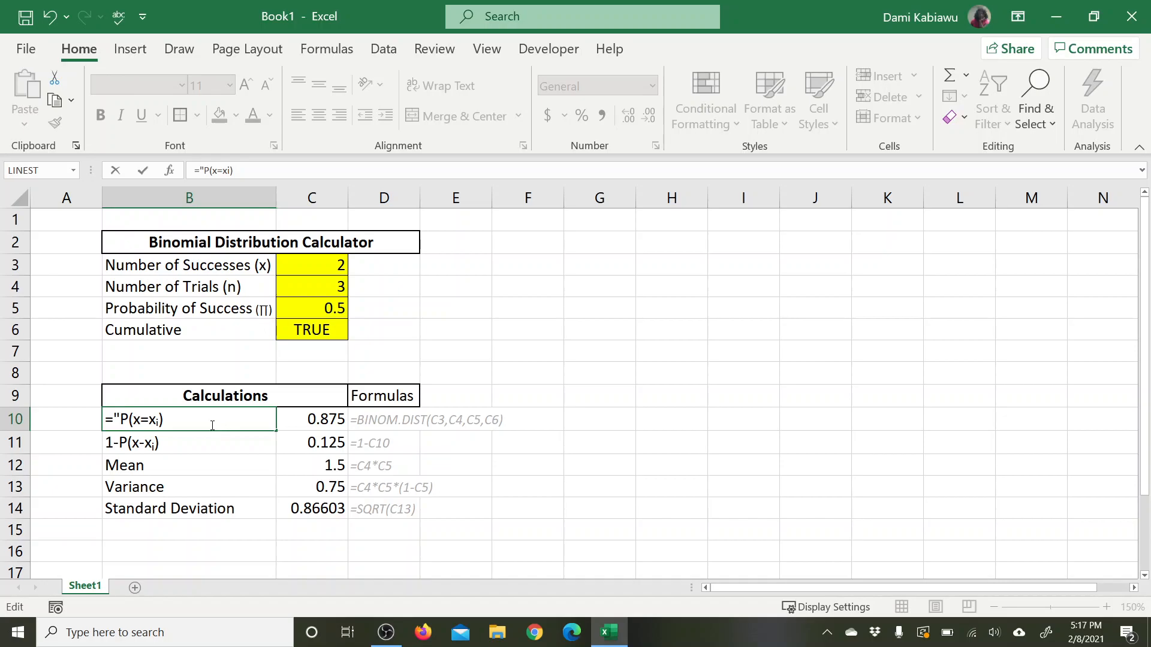
type("\"")
key("Return")
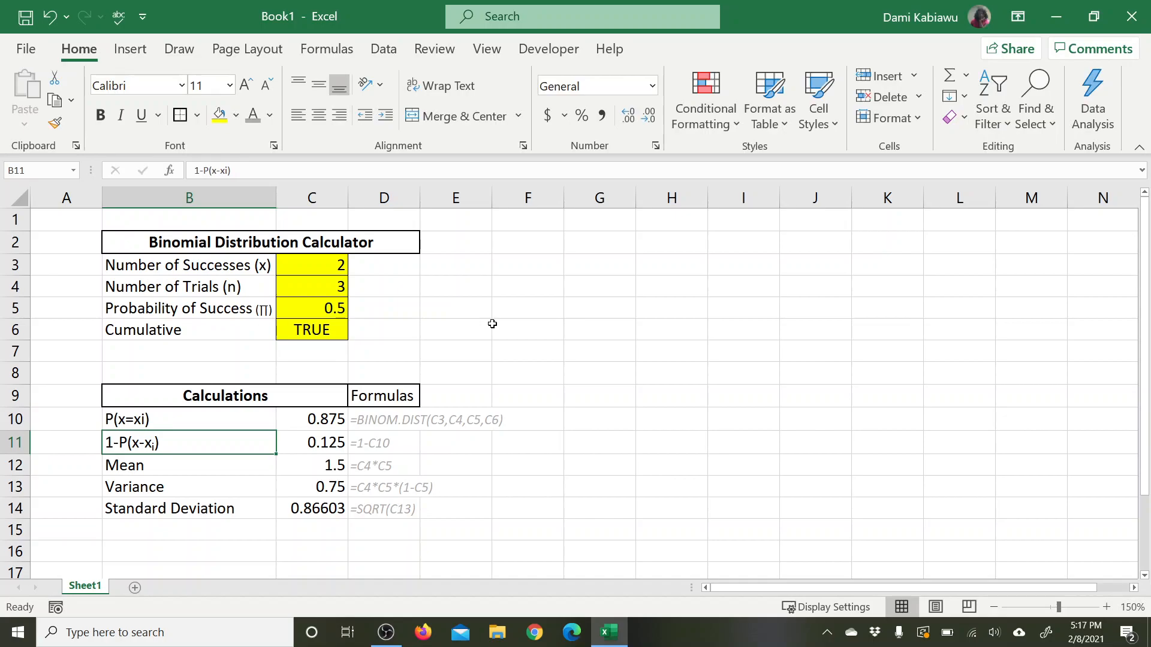
left_click(207, 413)
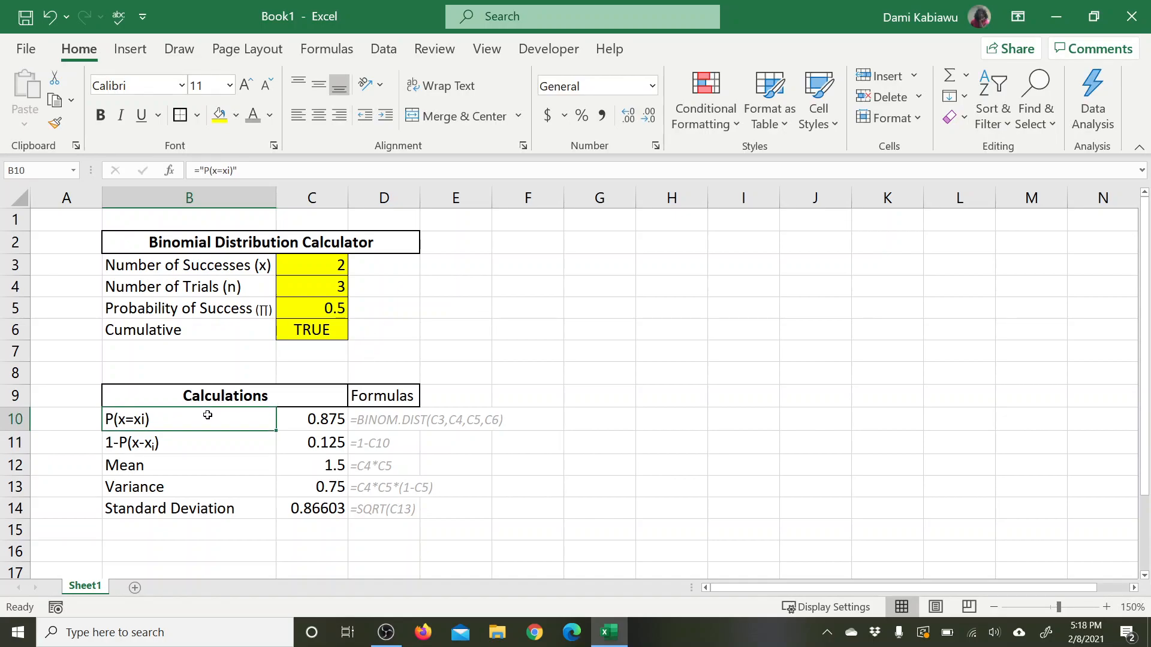
double_click(205, 418)
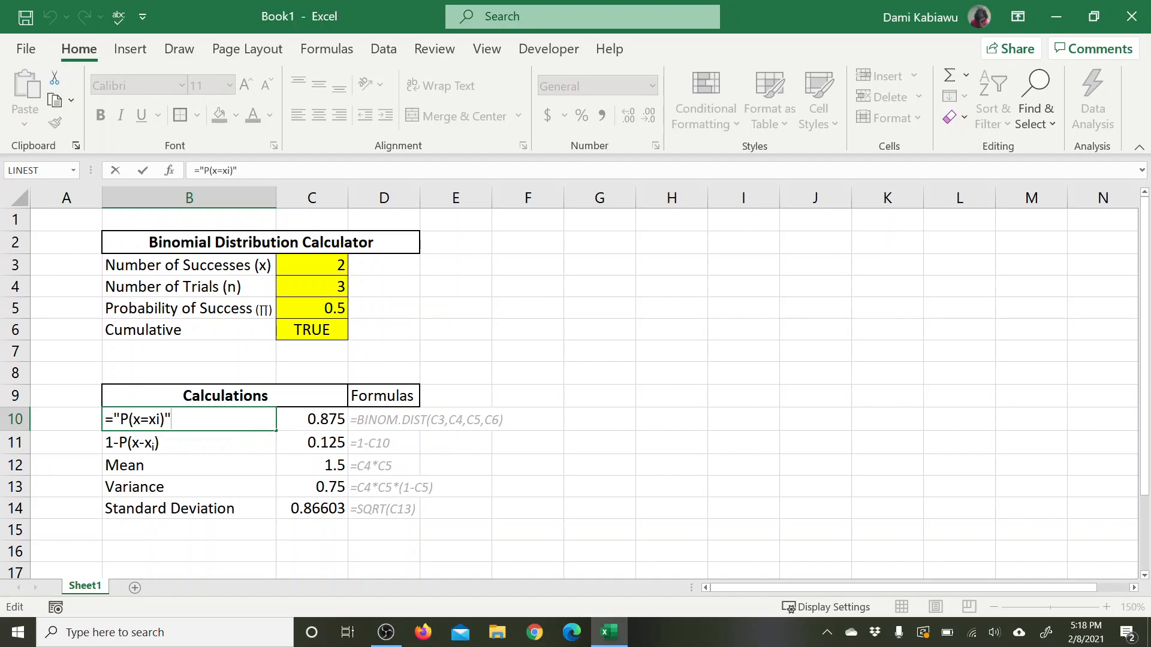
key("Return")
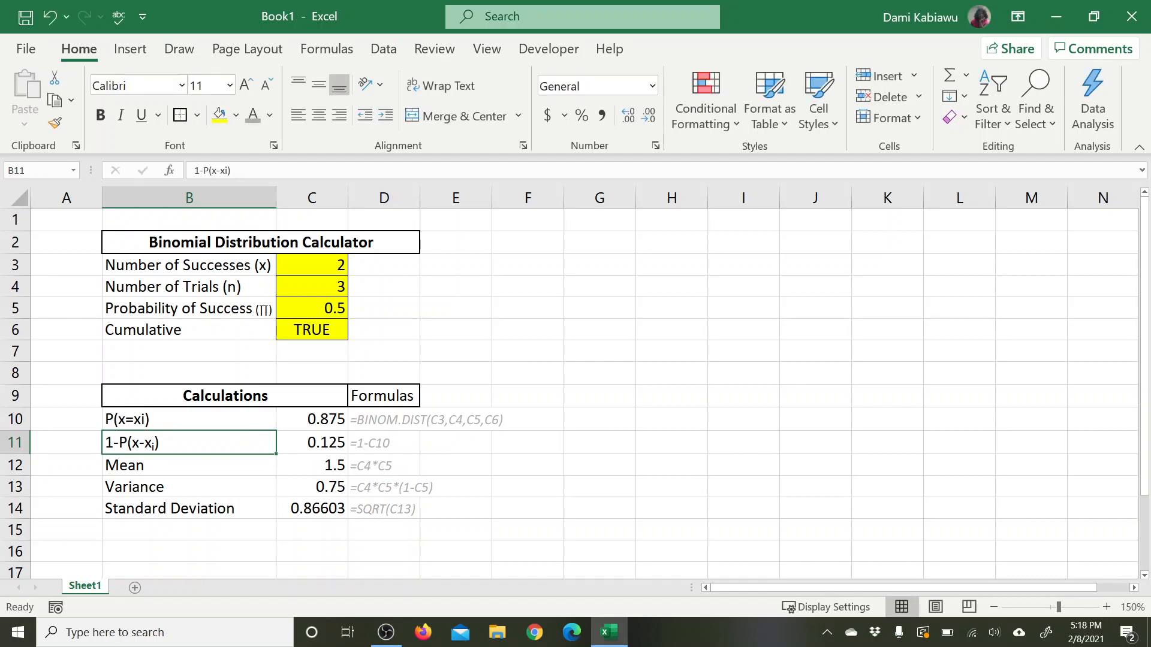
double_click(152, 417)
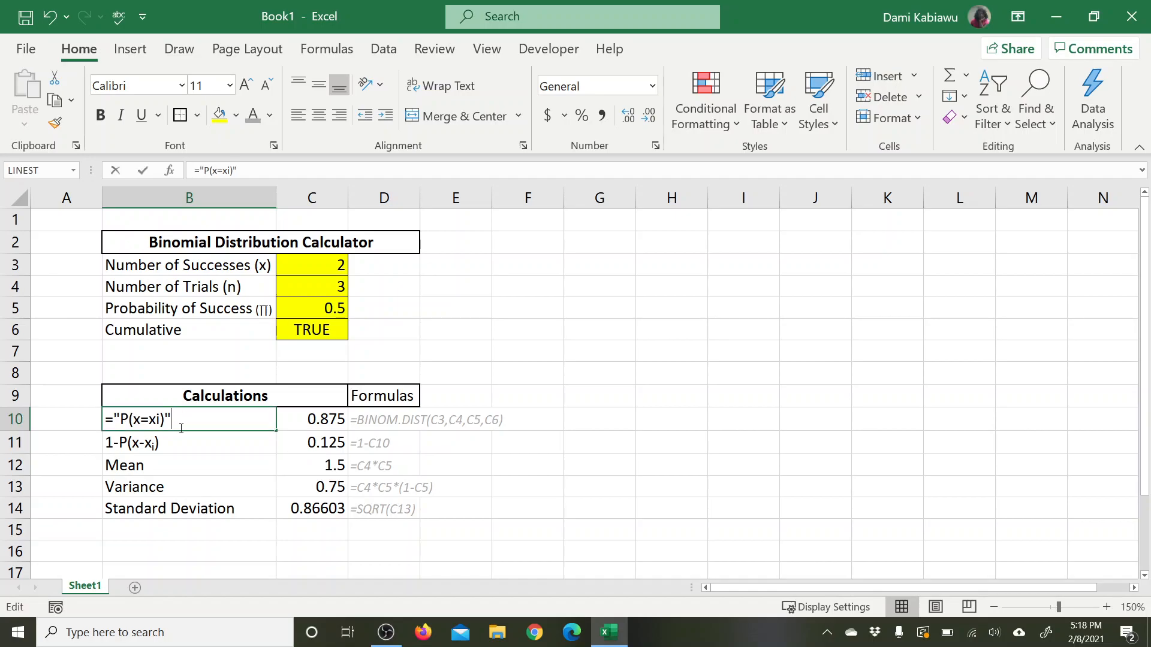
left_click(142, 417)
double_click(144, 419)
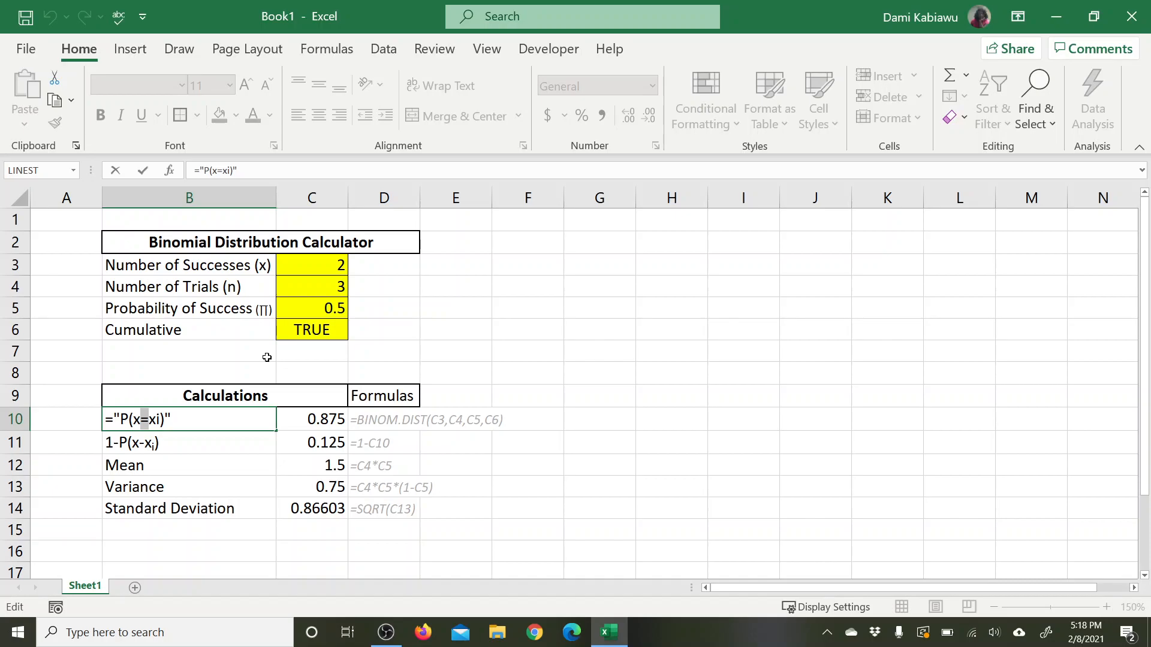
key("Return")
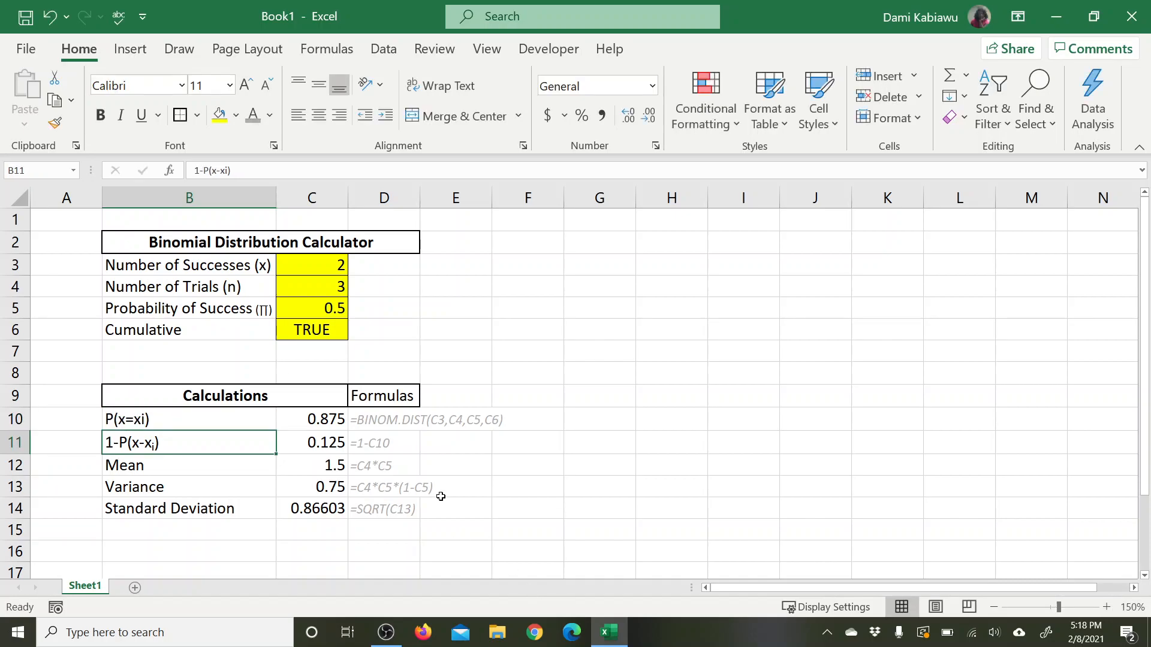
Step: Enter a sample formula in G10 that joins a quoted first name with a trailing space, cell C10 and " Hey" using ampersands
left_click(595, 418)
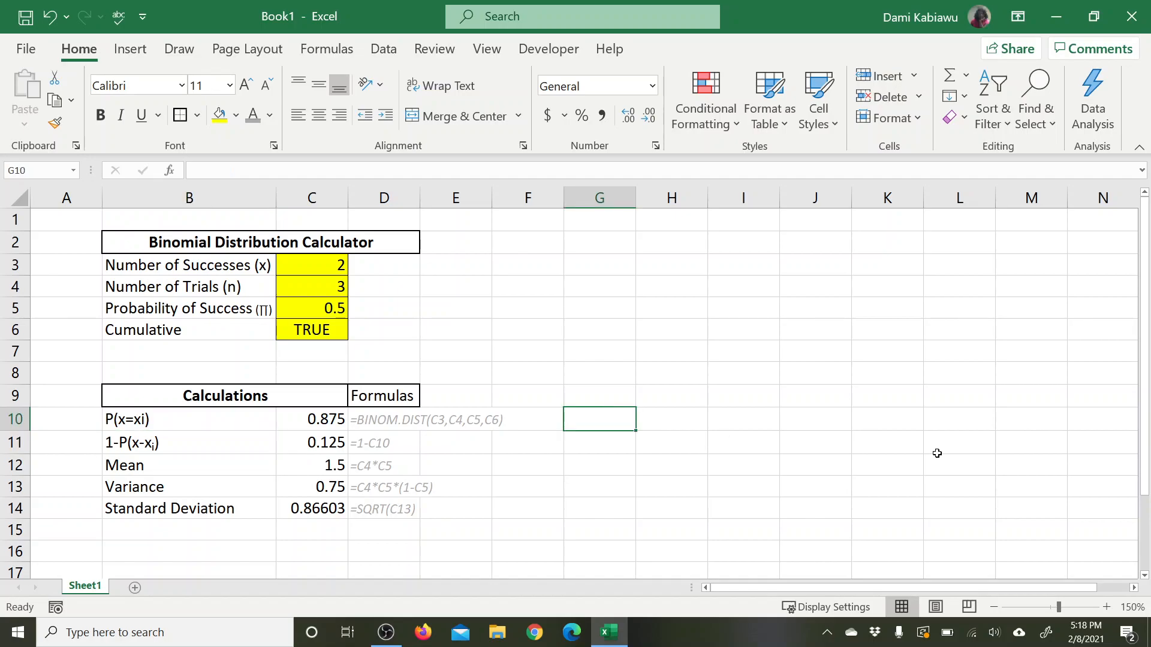
type("=")
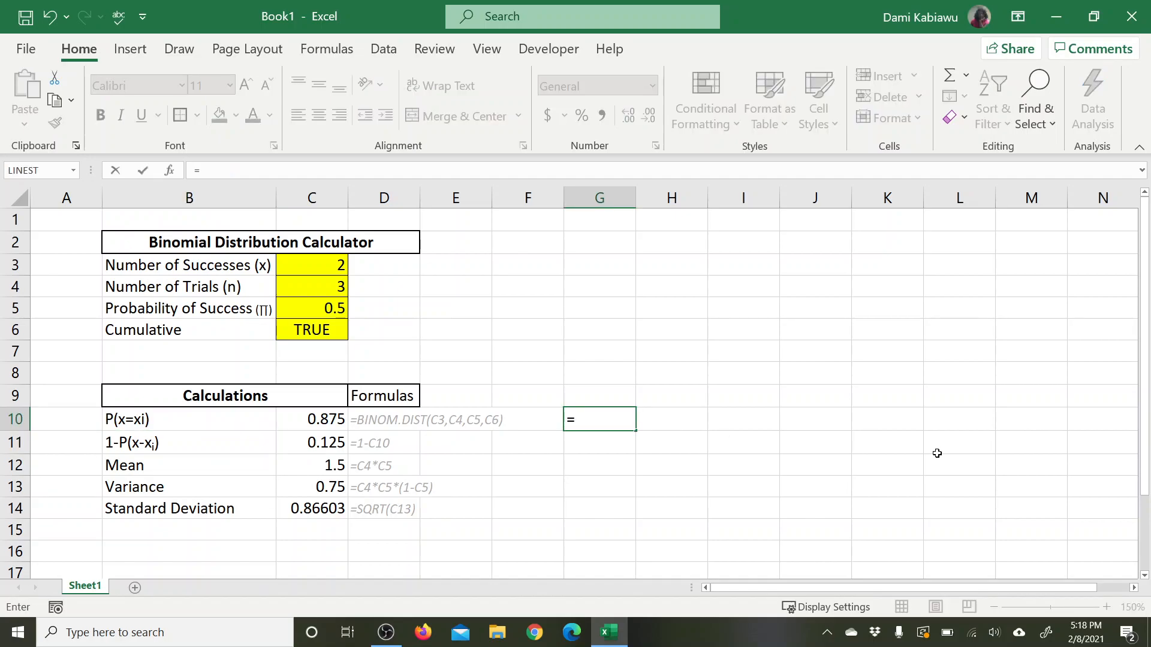
type("\"Dami \"")
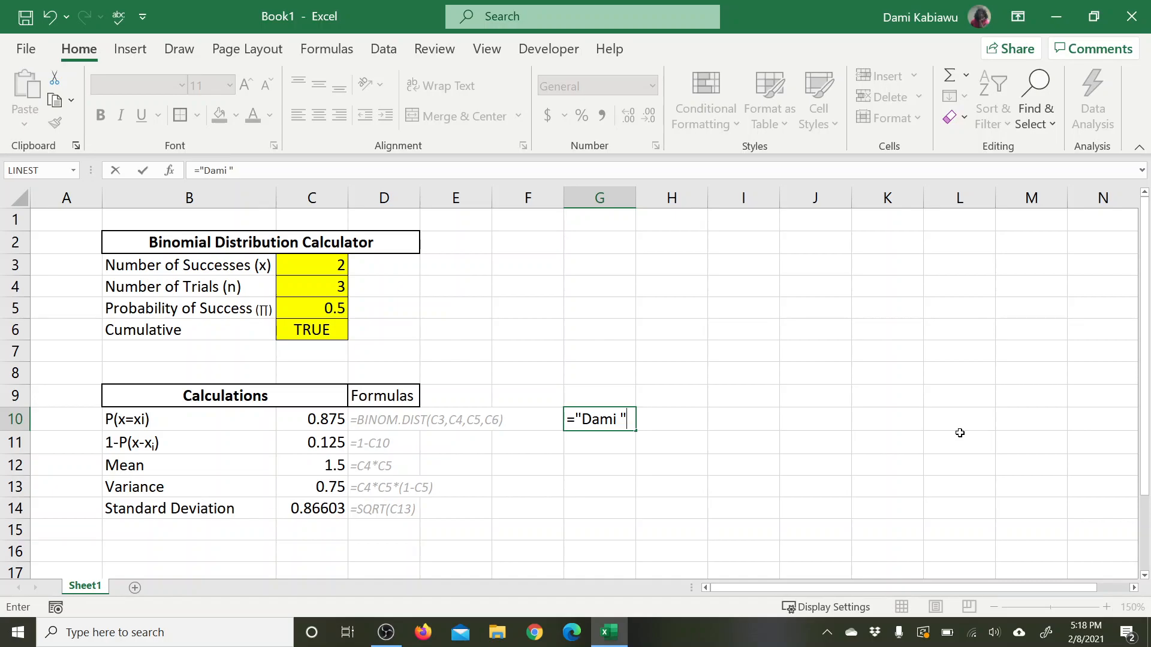
type("&")
left_click(310, 418)
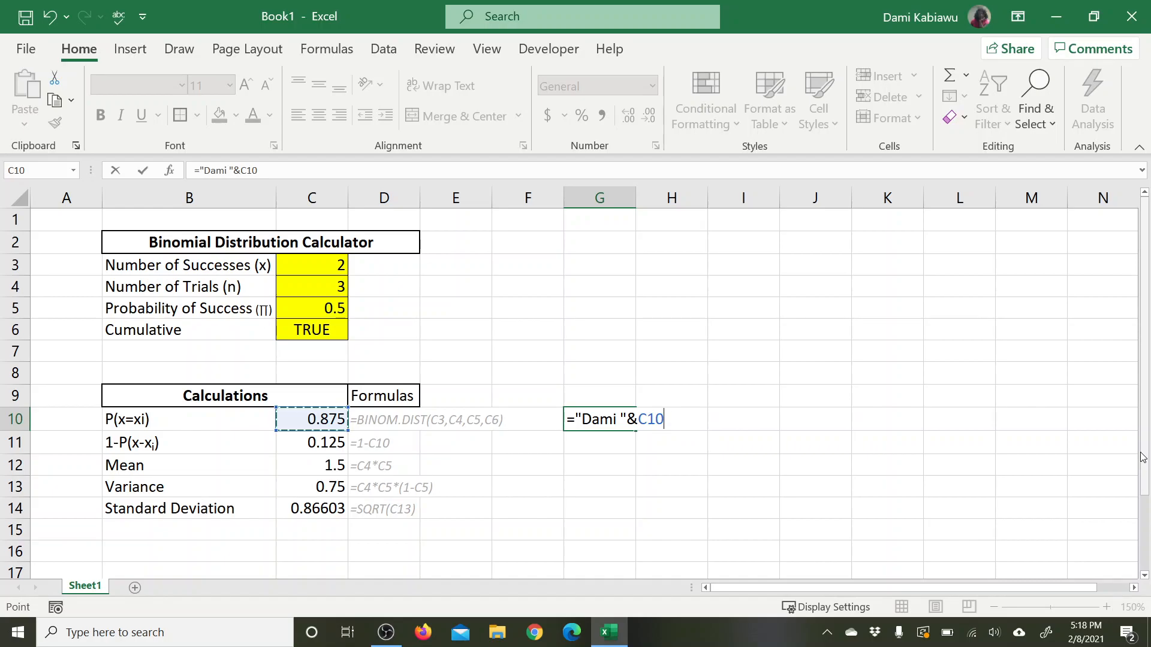
type("&\" Hey\"")
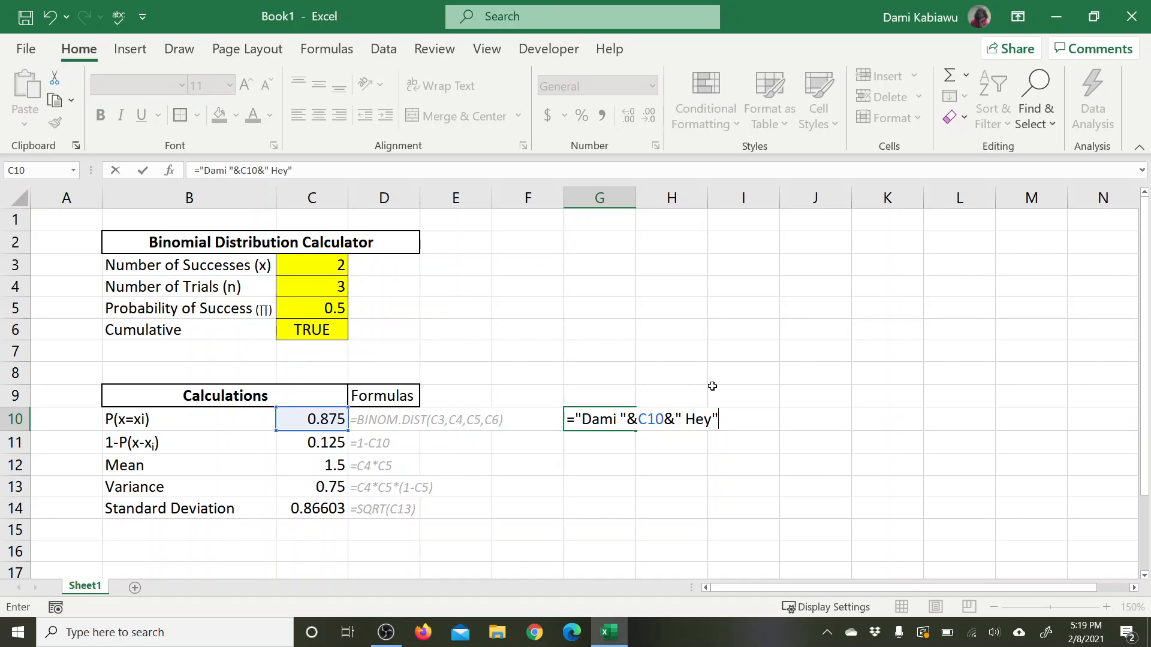
key("Return")
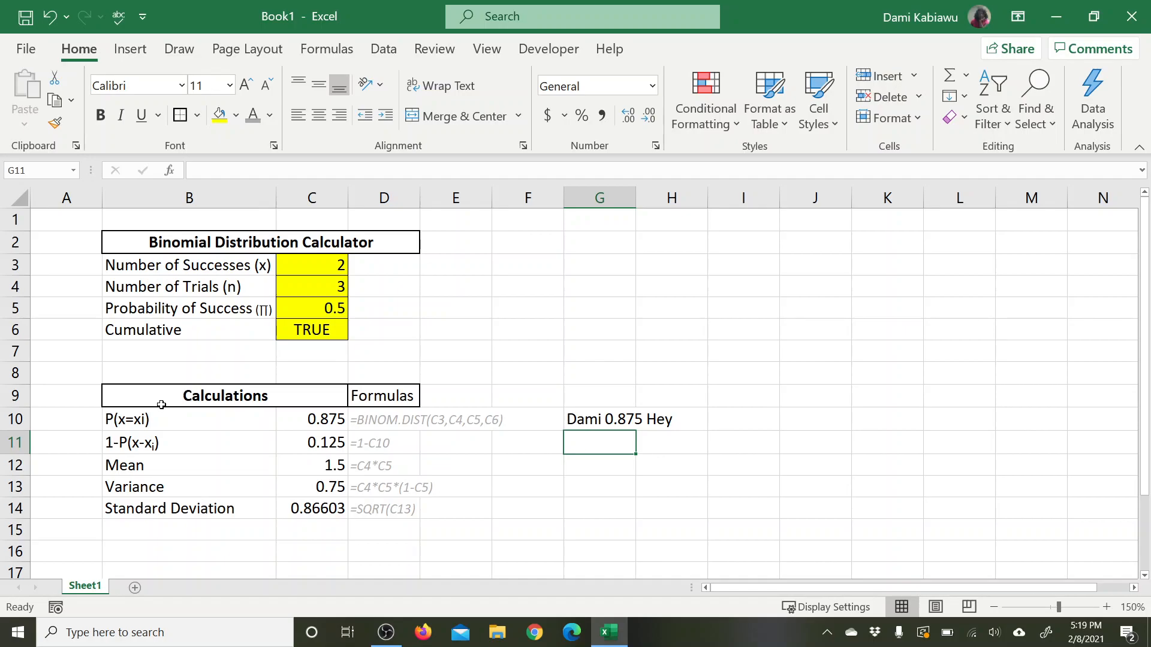
Step: Split the label formula in B10 around its equals sign so it reads ="P(x"&=&"xi)"
left_click(144, 420)
double_click(139, 420)
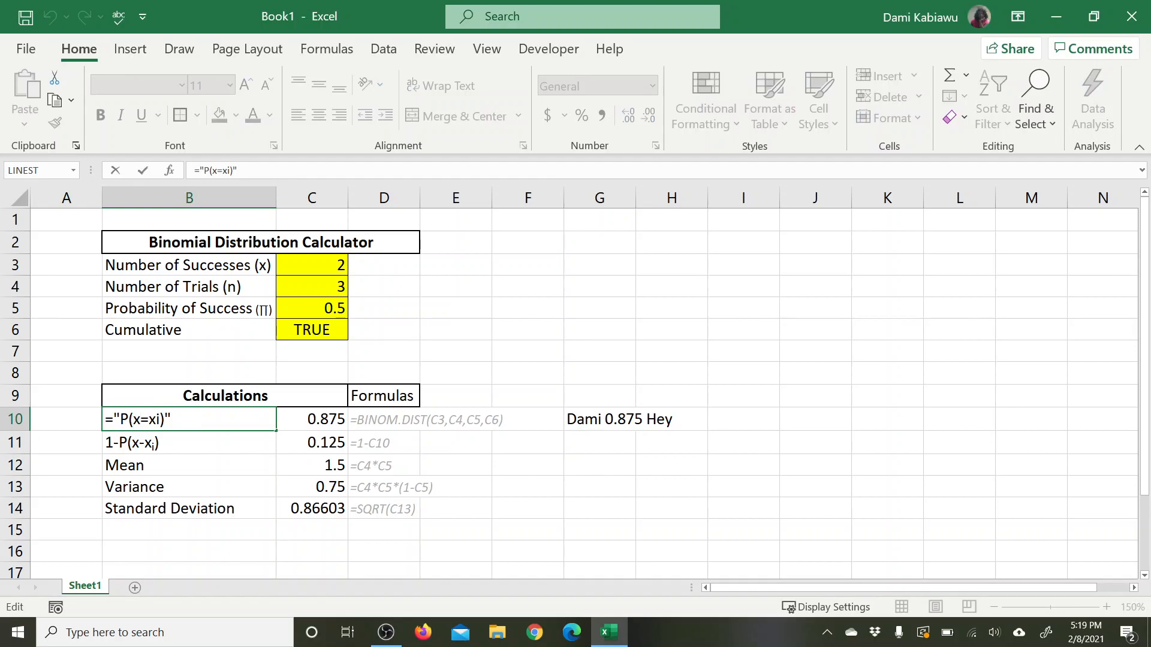
type("\"")
type("\"&=")
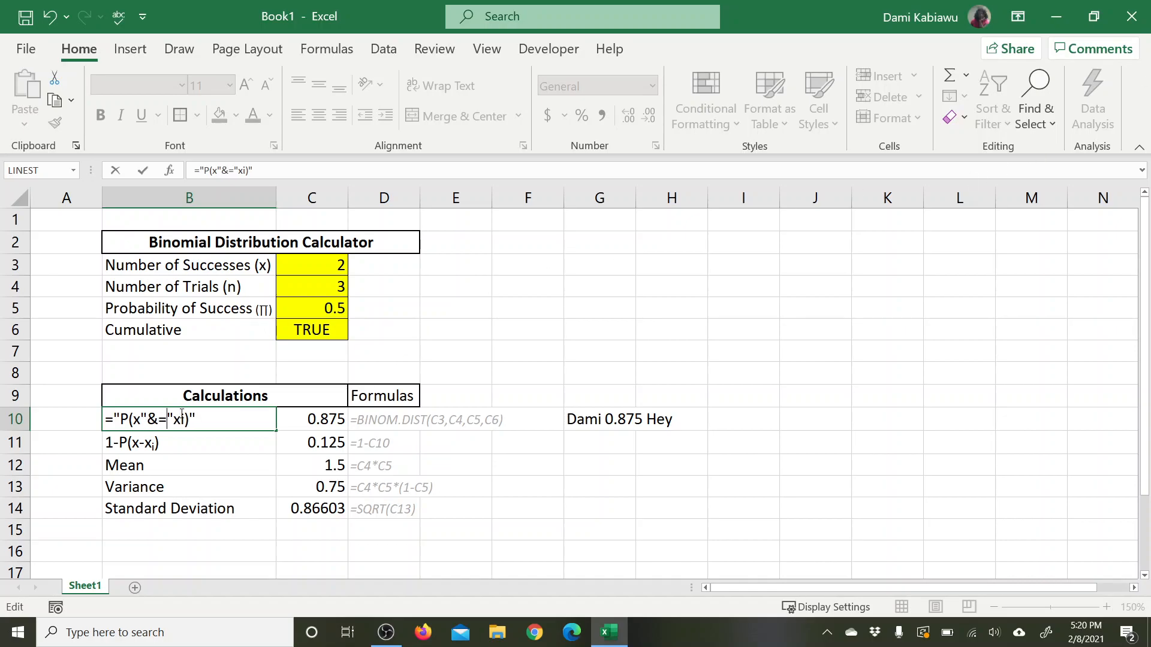
type("&")
Step: Replace the standalone equals sign in B10's label formula with an IF function whose logical test is C6="TRUE"
double_click(162, 418)
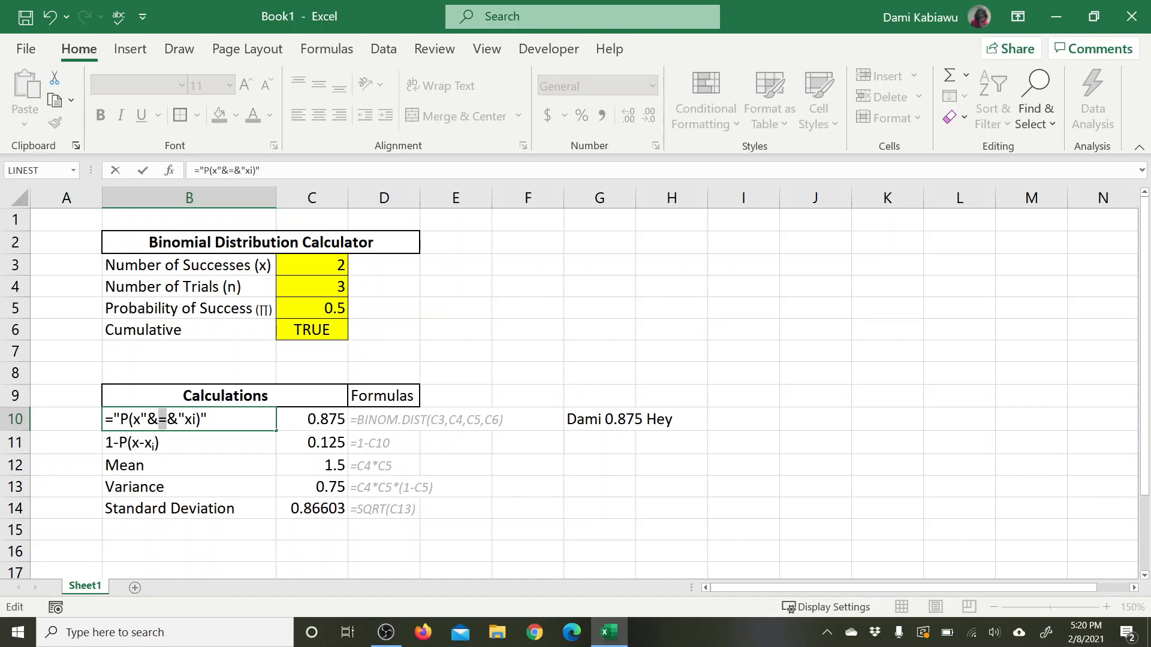
type("if(")
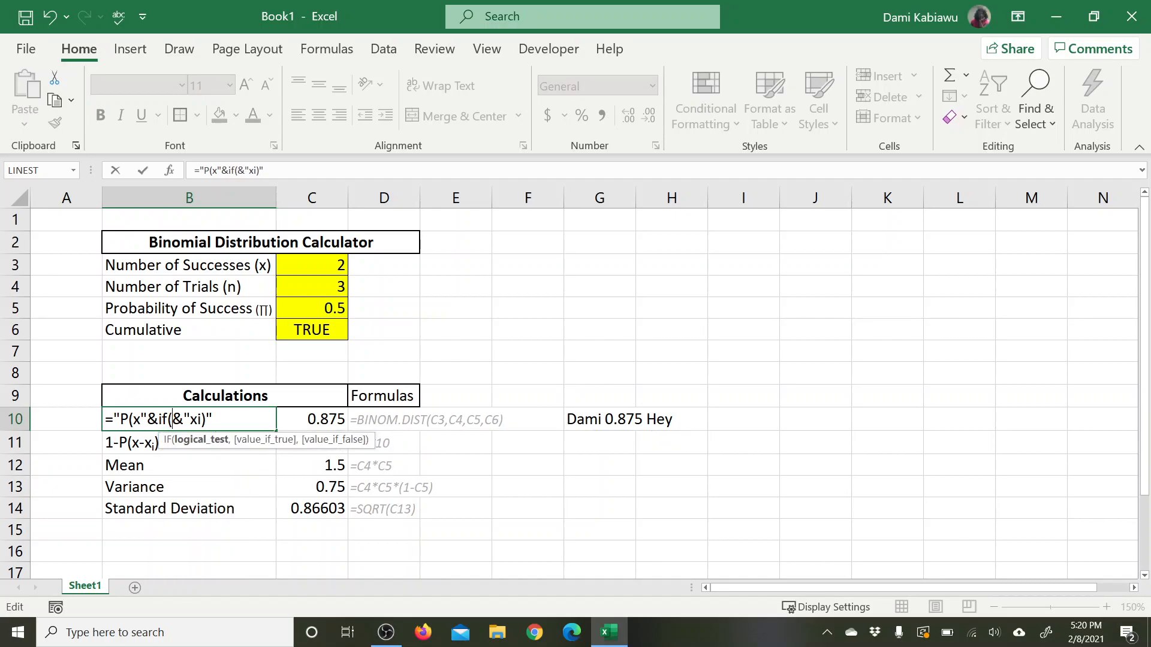
left_click(320, 333)
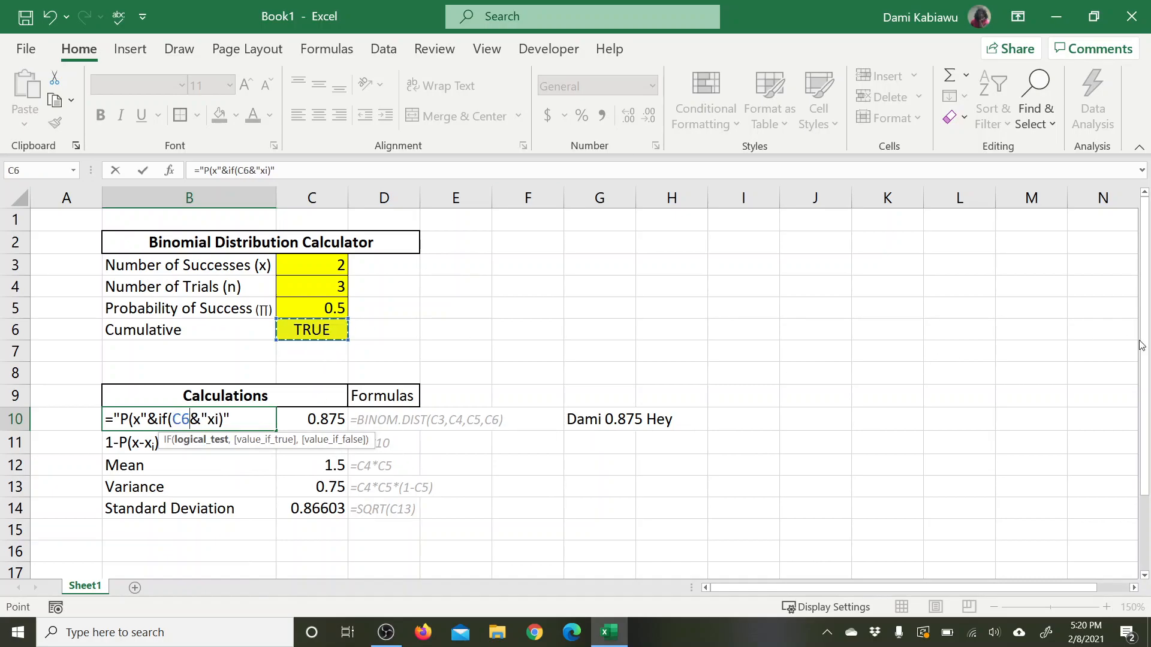
type("=\"TRUE")
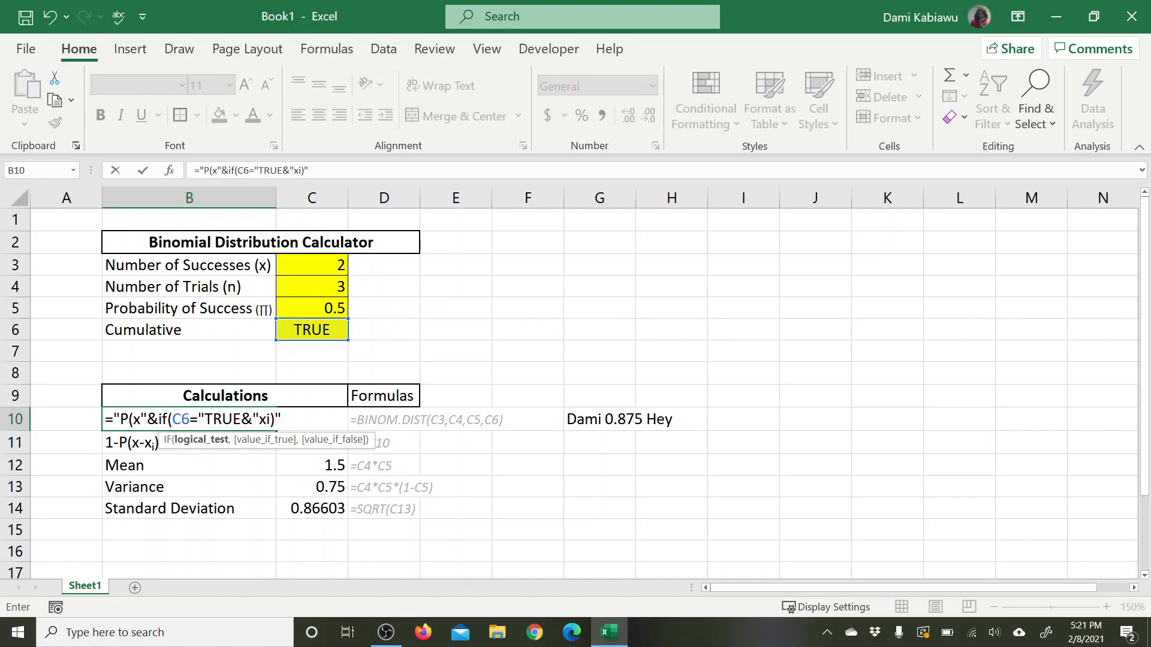
type("\",\"<+")
Step: Complete the IF in B10 with "<=" as the true value and "=" as the false value, and commit the formula
key("BackSpace")
type("=\",")
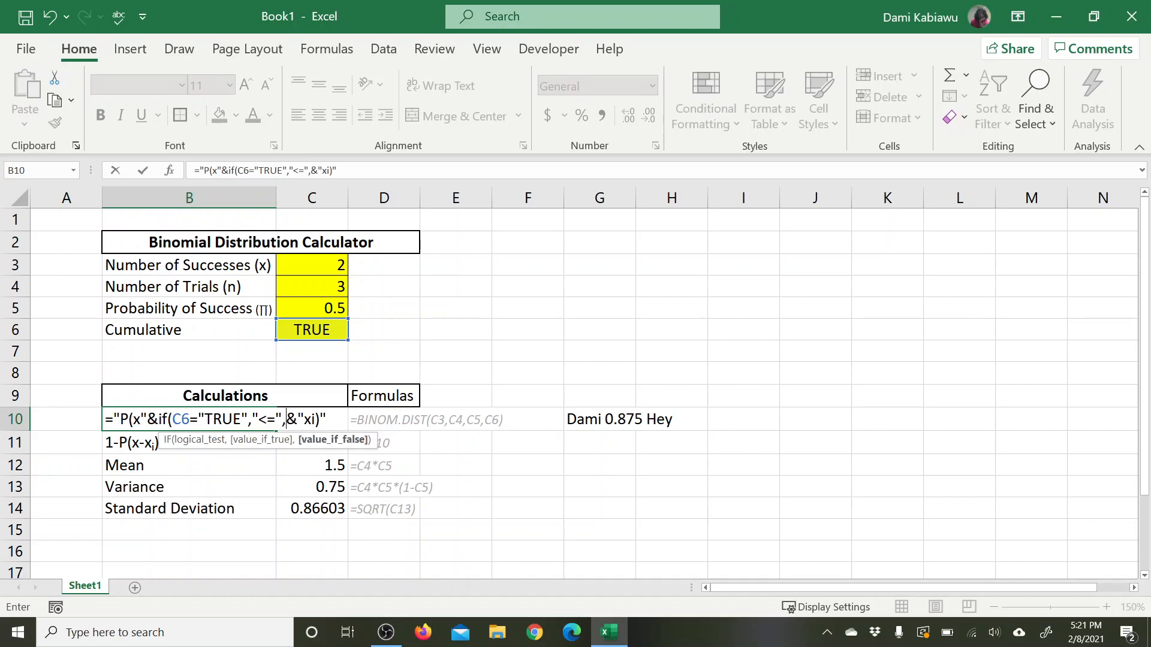
type("\"=")
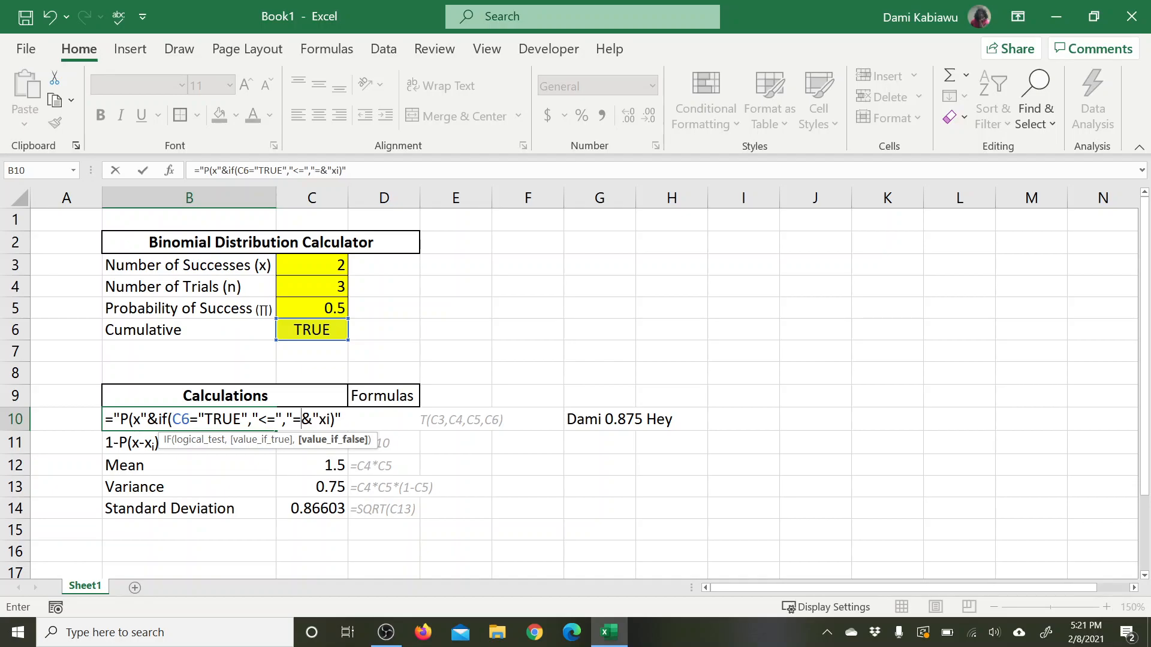
type("\")")
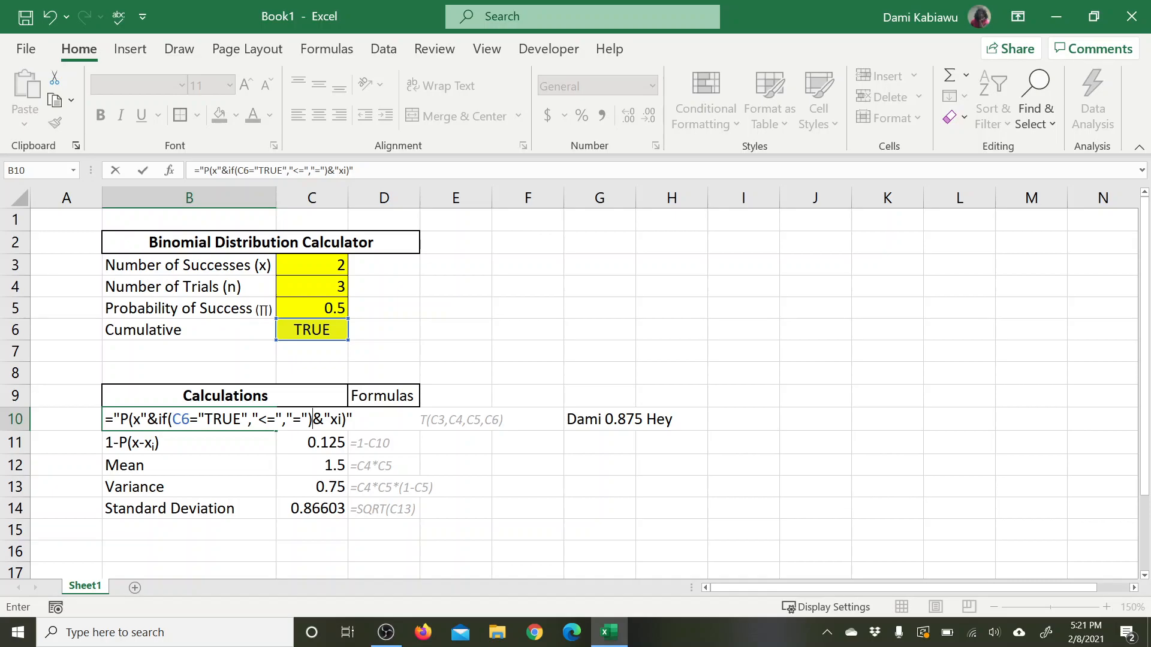
key("Return")
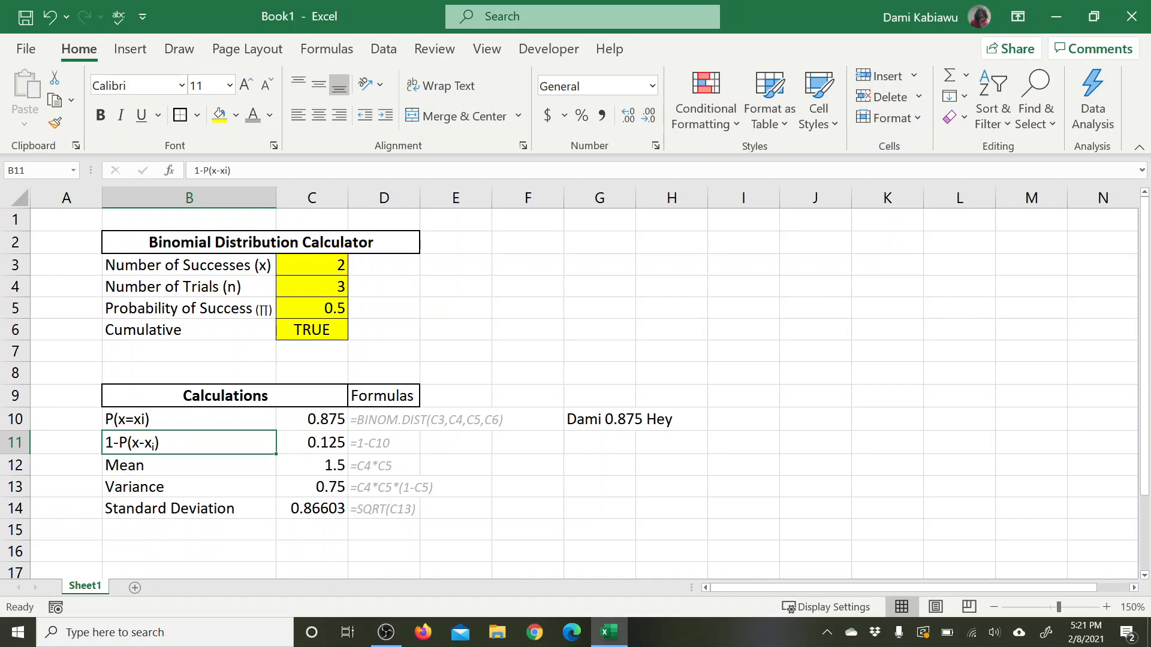
Step: Review the logical test and the true and false values of the IF function in B10
double_click(155, 420)
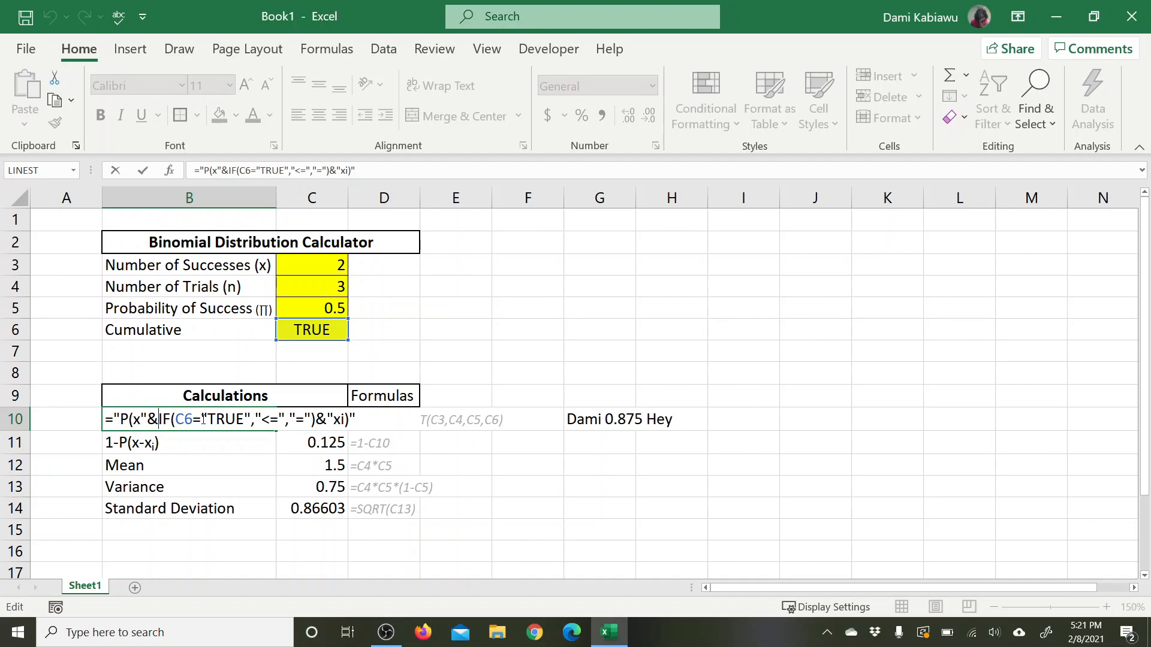
left_click_drag(219, 420, 286, 419)
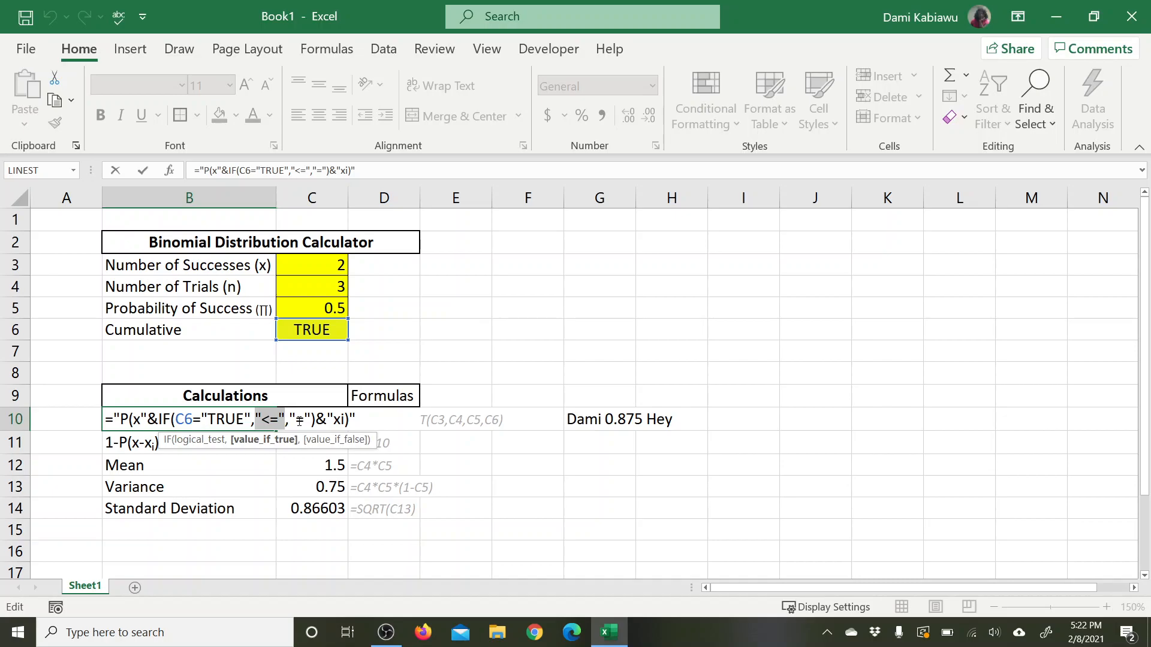
left_click(235, 419)
left_click(217, 419)
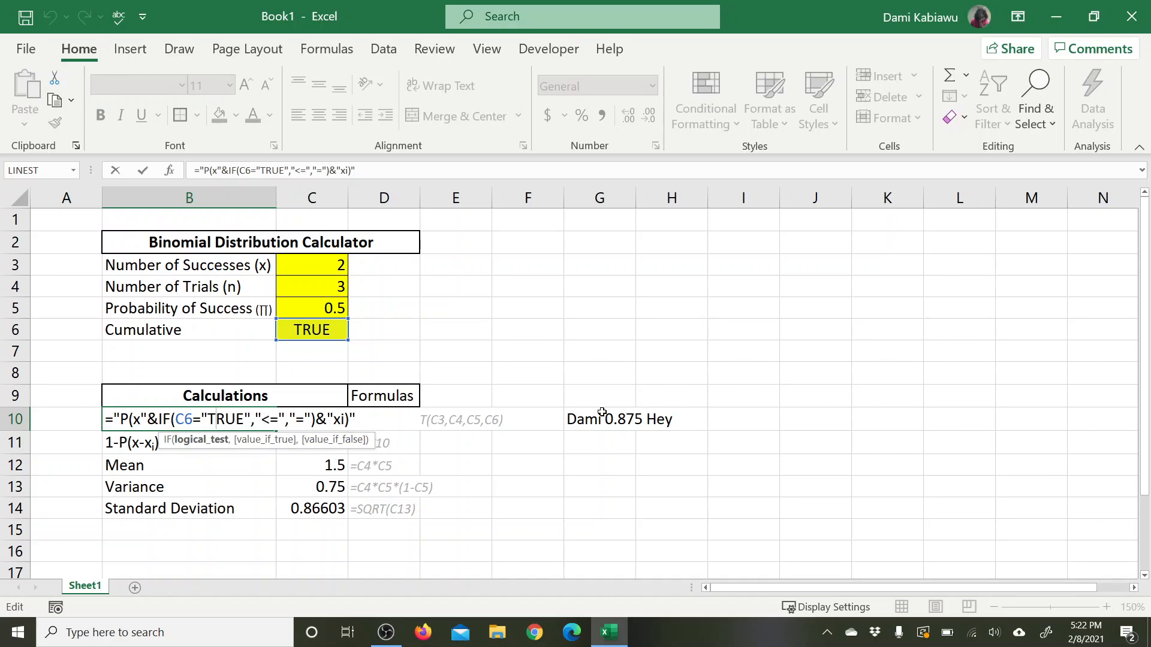
key("Return")
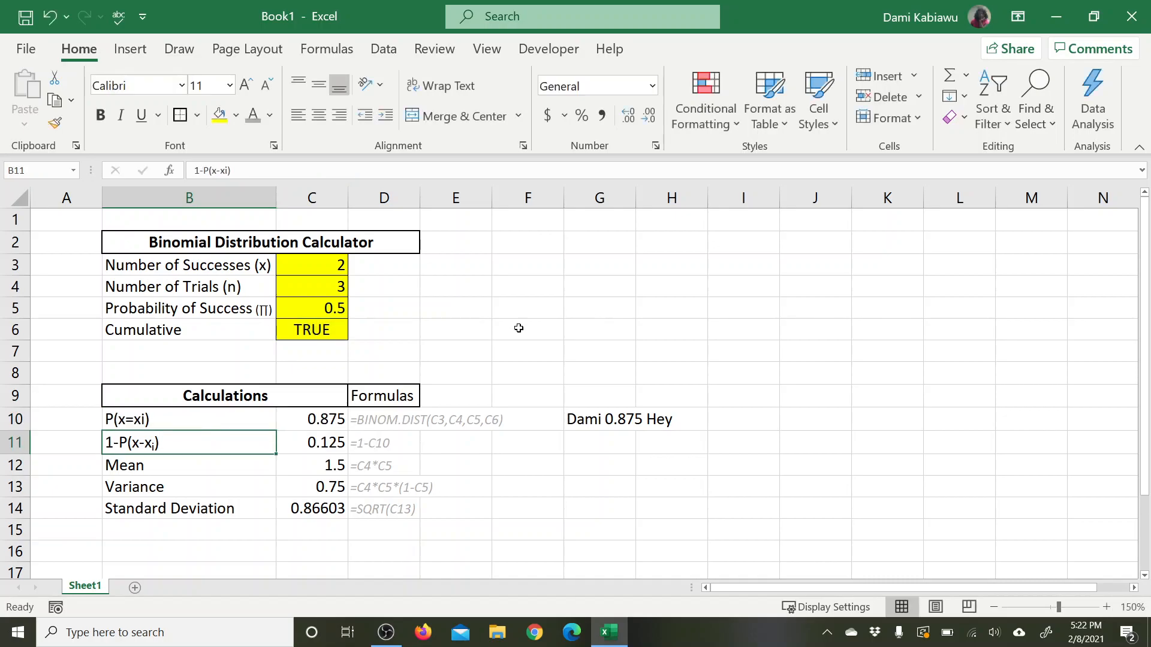
Step: Evaluate the B10 label formula step by step through the comparison of C6 with "TRUE"
left_click(201, 419)
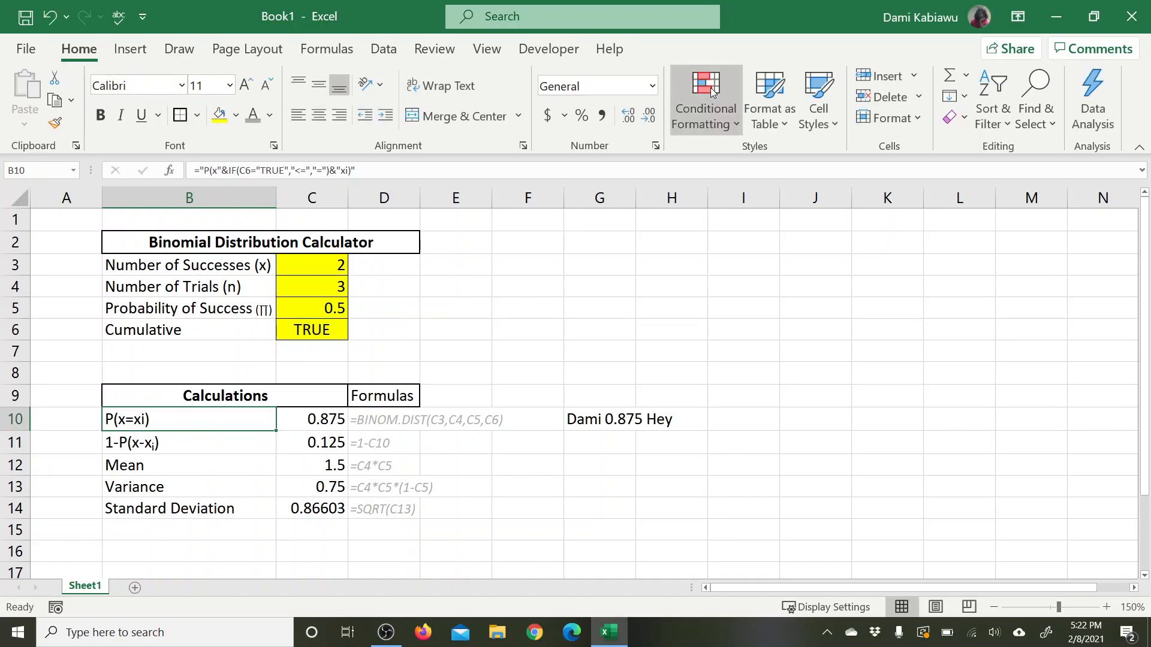
left_click(326, 48)
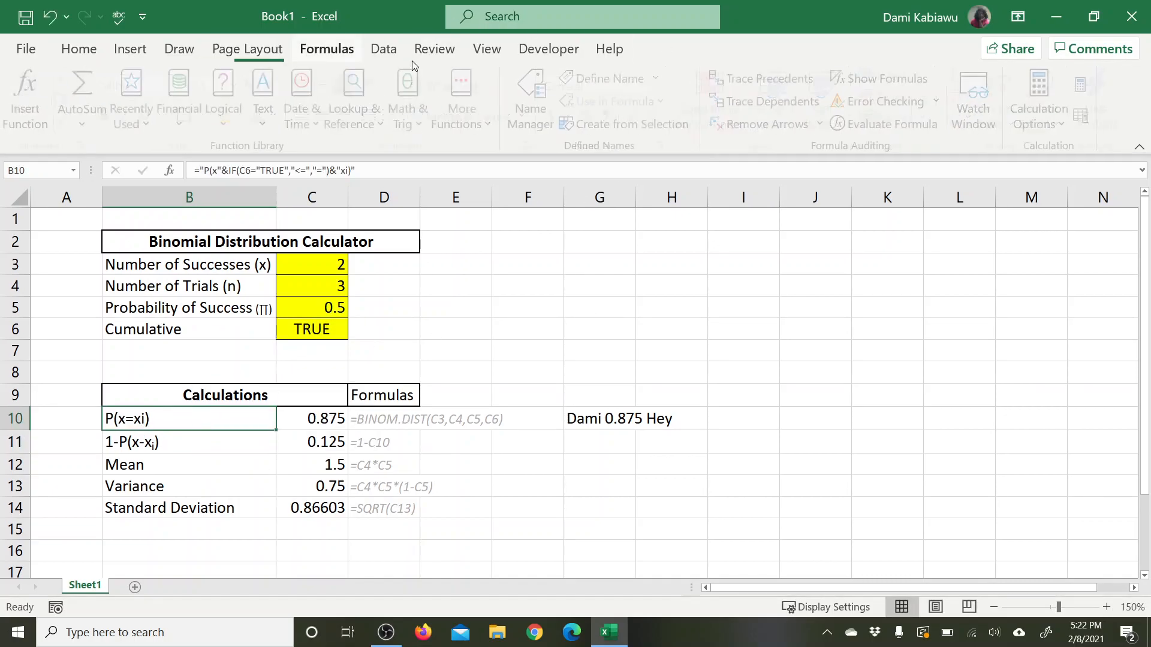
left_click(865, 127)
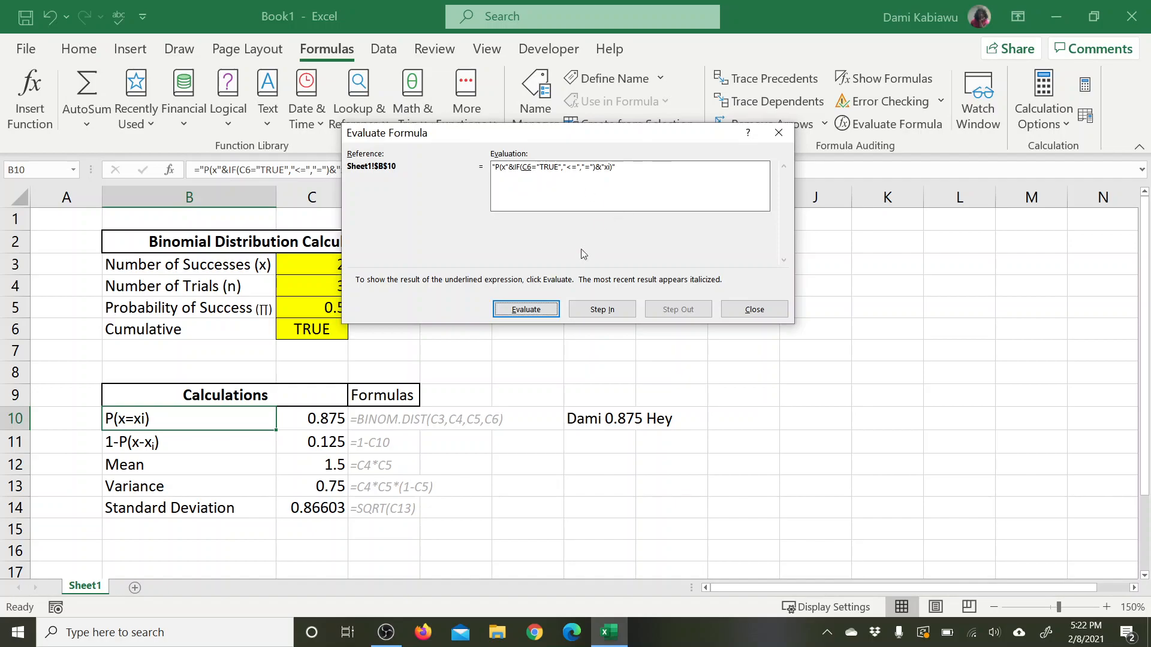
left_click(534, 310)
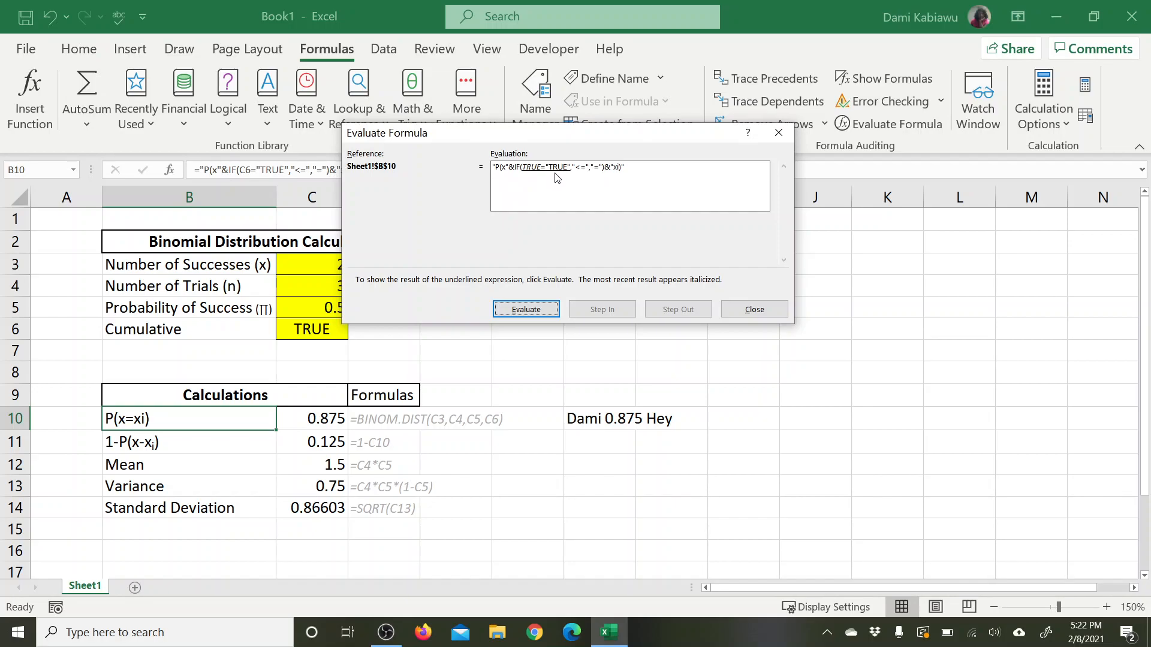
left_click(538, 311)
left_click(753, 310)
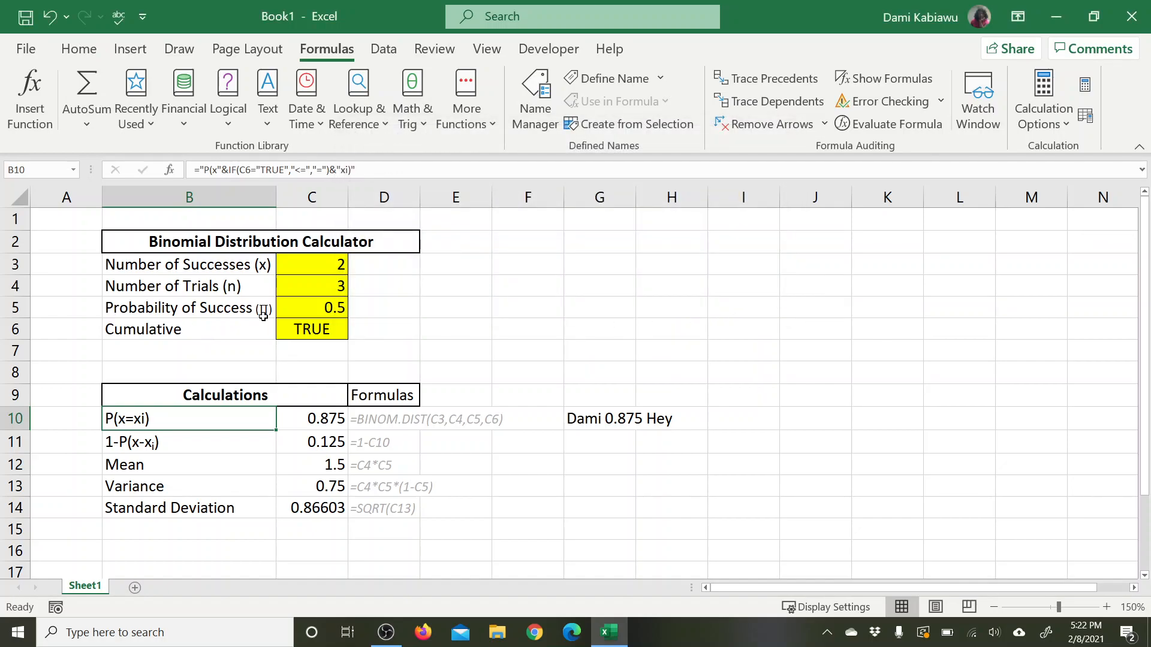
Step: Check the contents of the Cumulative input in C6 for stray characters
left_click(312, 322)
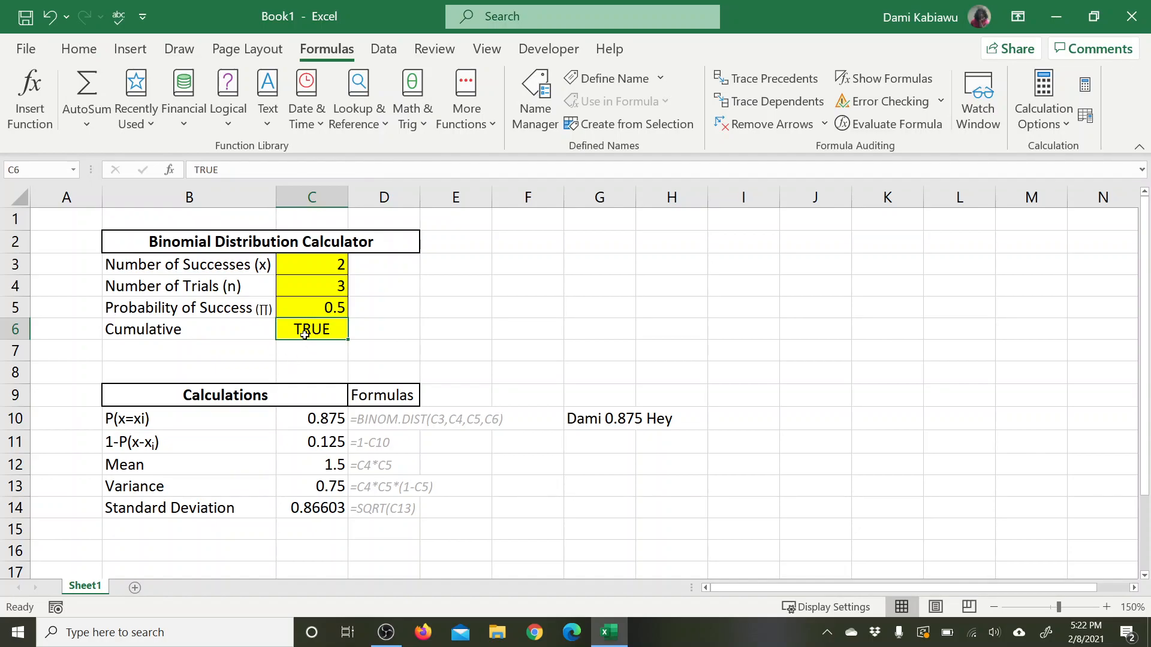
double_click(304, 335)
left_click(328, 333)
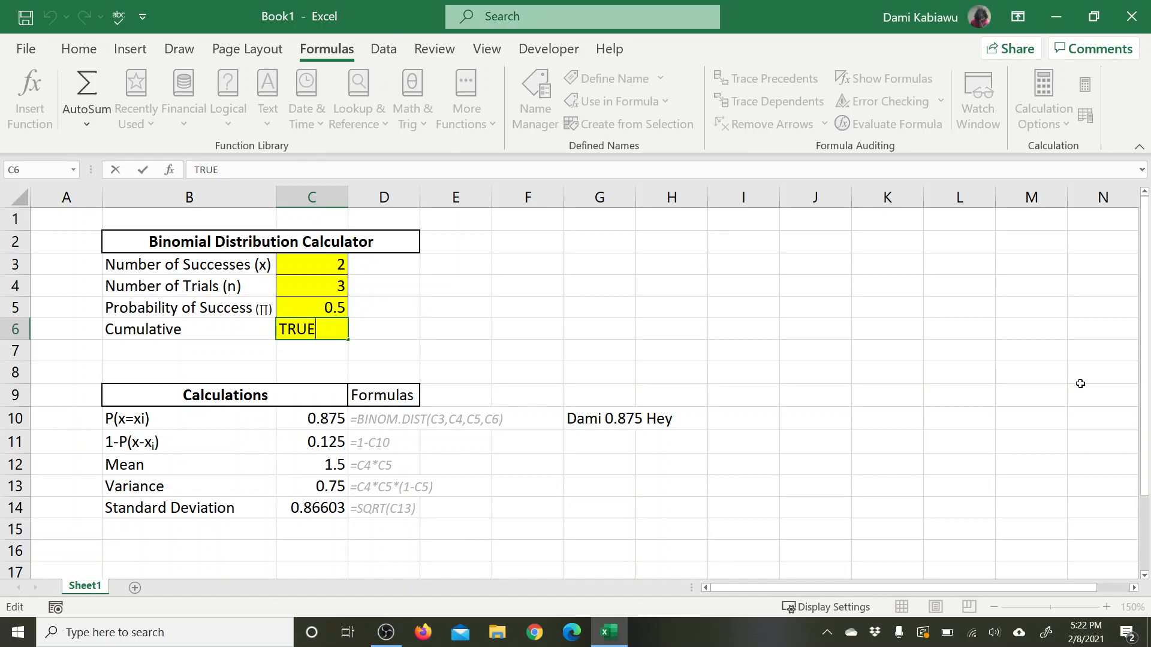
key("Return")
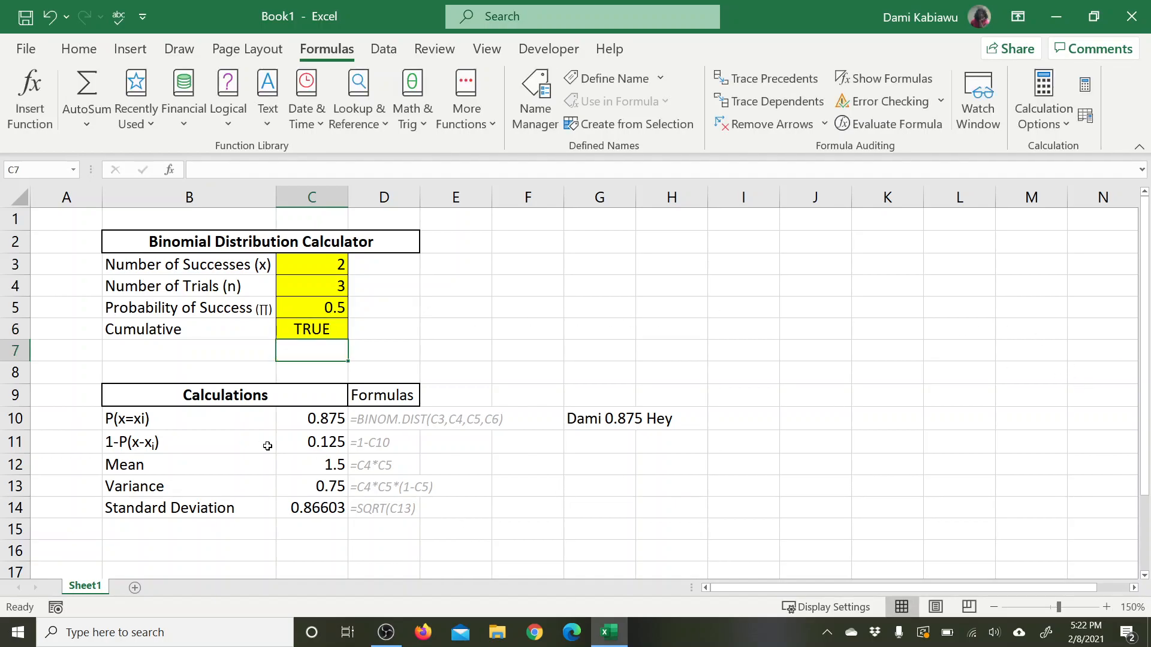
double_click(202, 420)
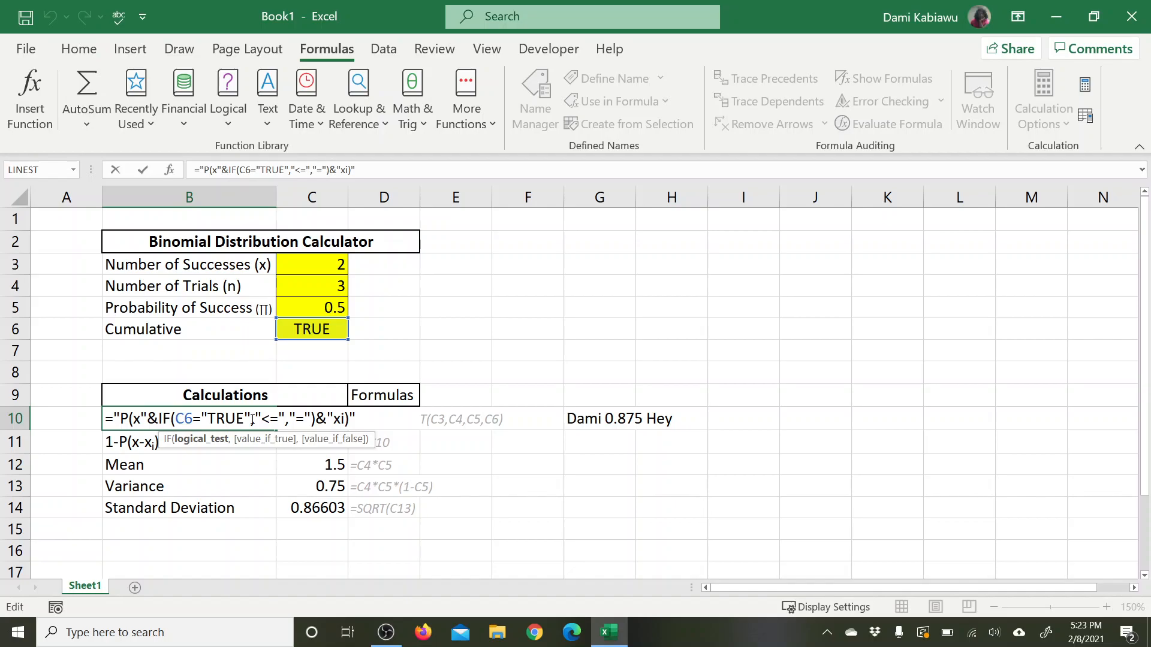
left_click_drag(243, 418, 201, 419)
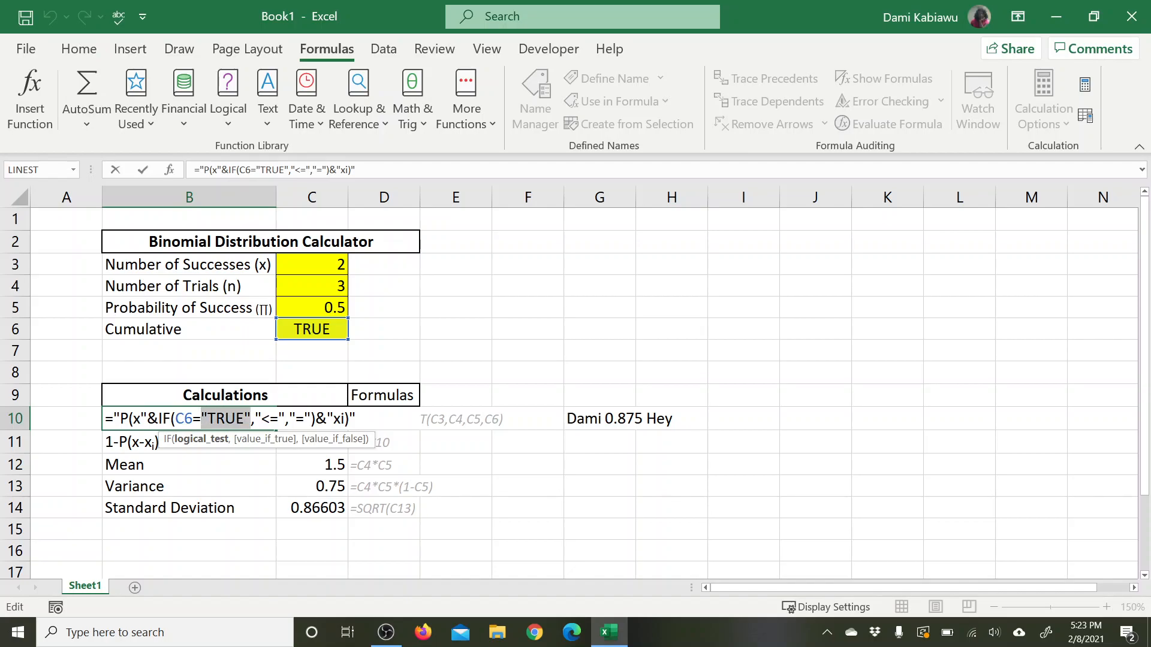
type("upp")
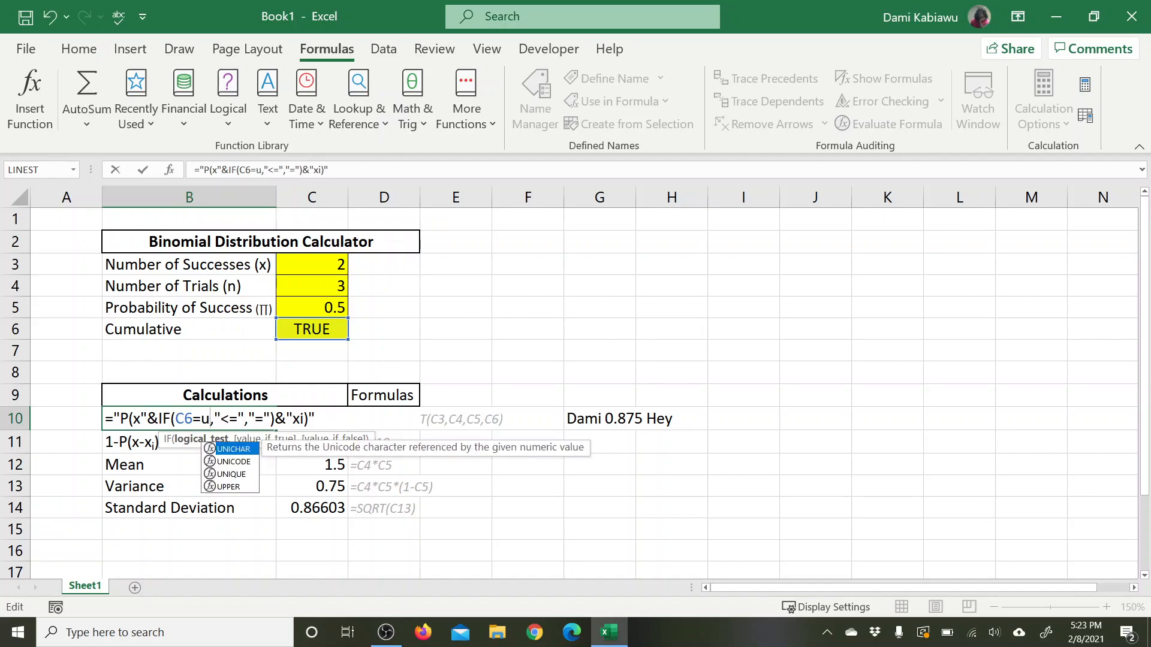
key("BackSpace")
key("BackSpace")
key("BackSpace")
key("BackSpace")
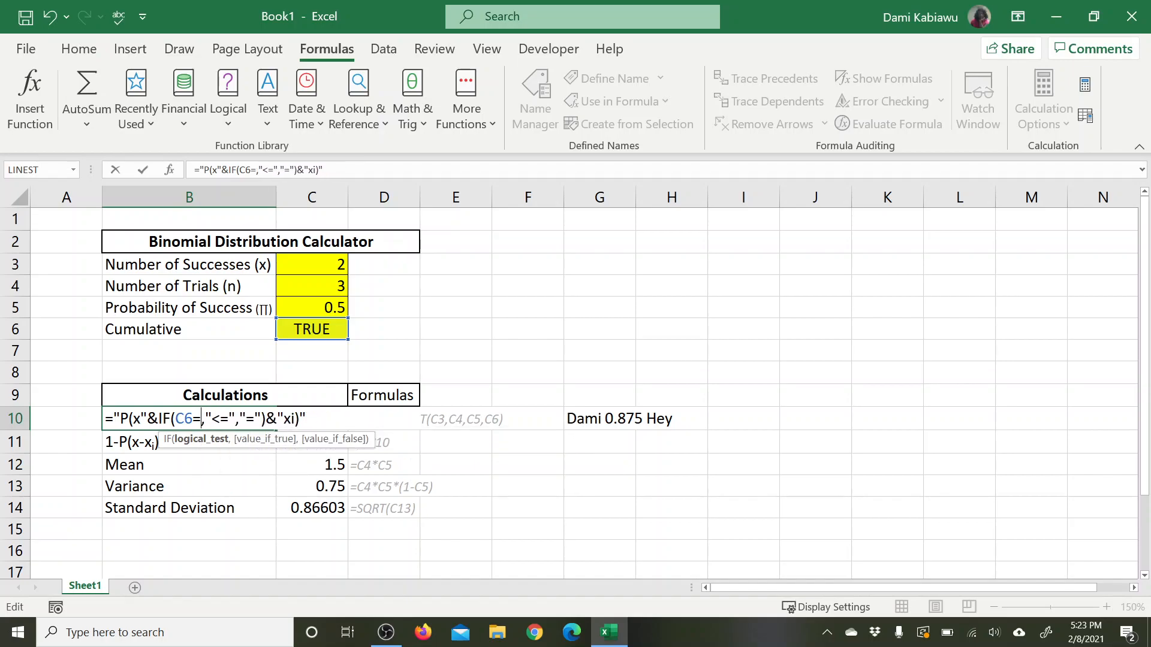
type("=\"")
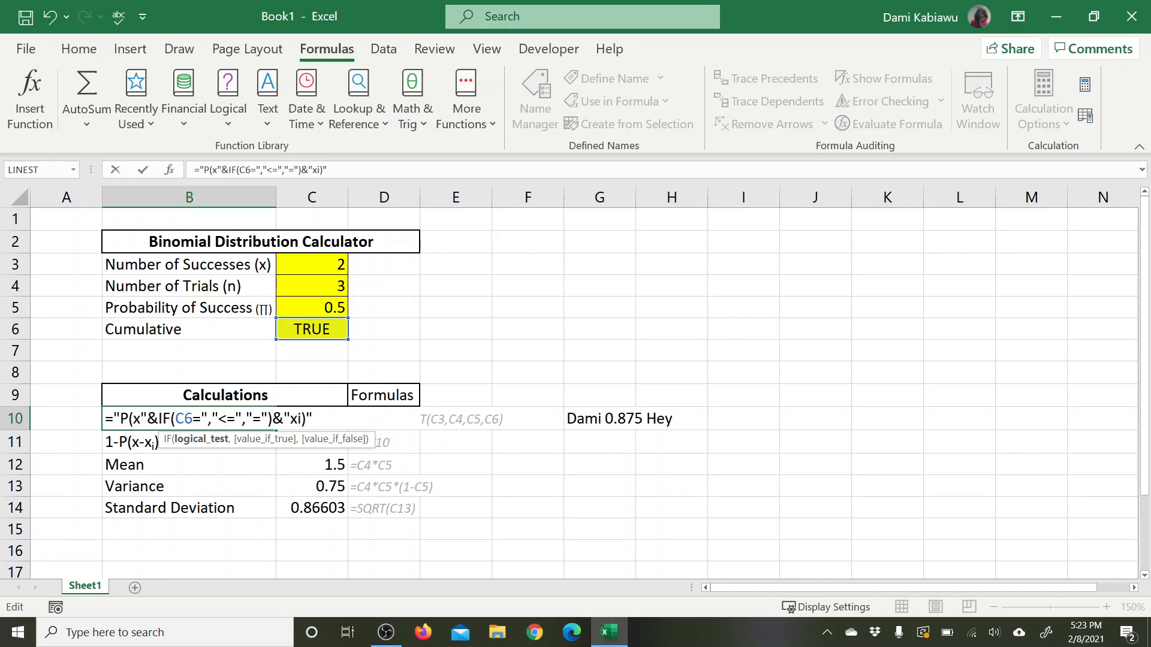
type("TRUE")
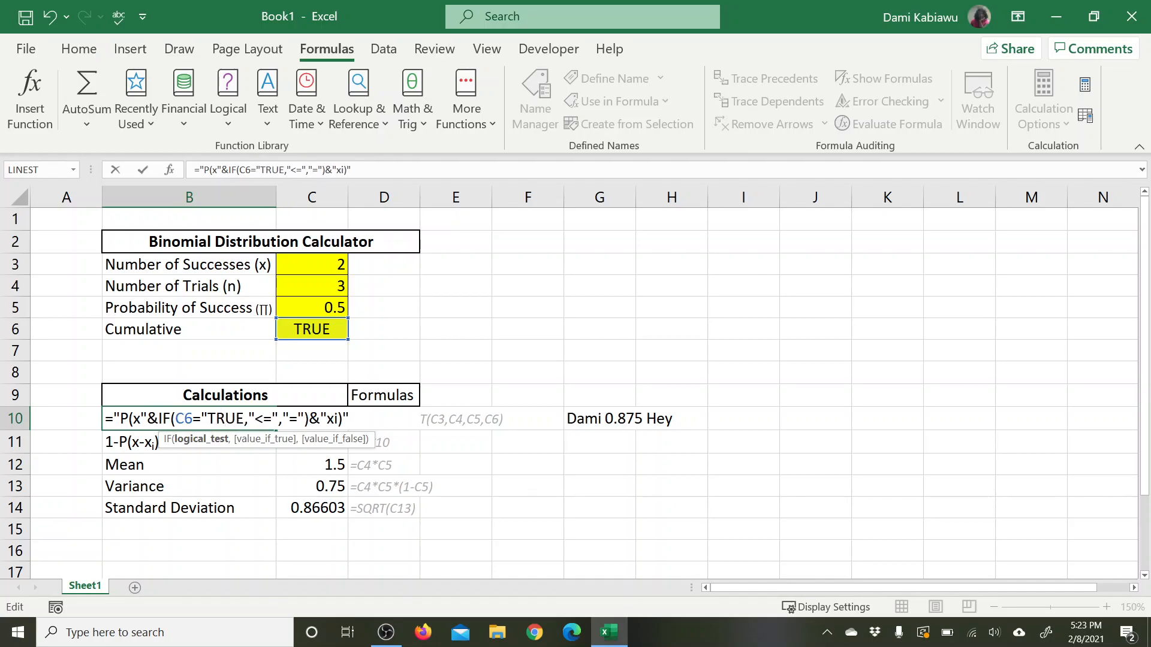
type("\"")
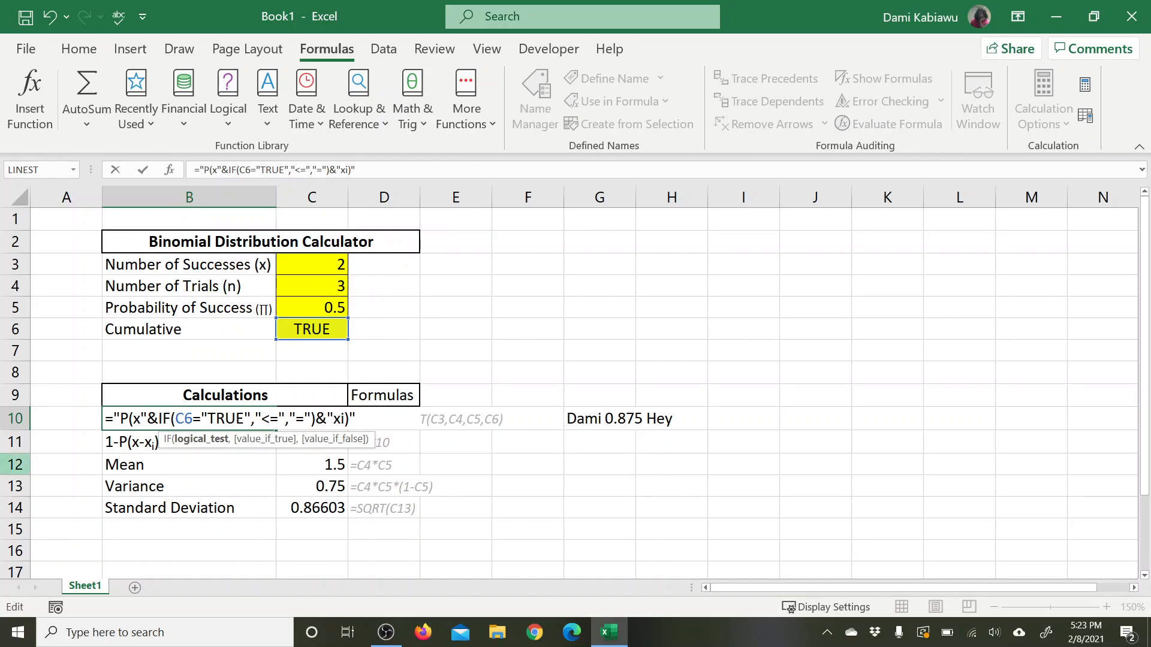
Step: Wrap the C6 reference in B10's logical test in the UPPER function so the test reads UPPER(C6)="TRUE"
double_click(187, 417)
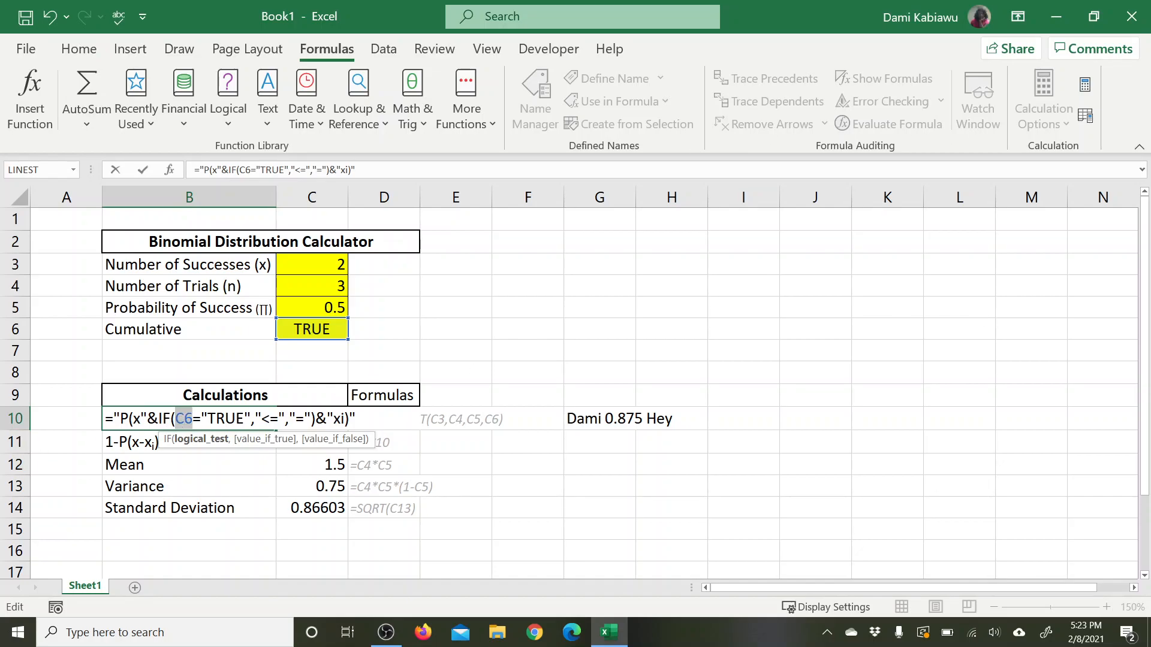
type("upper")
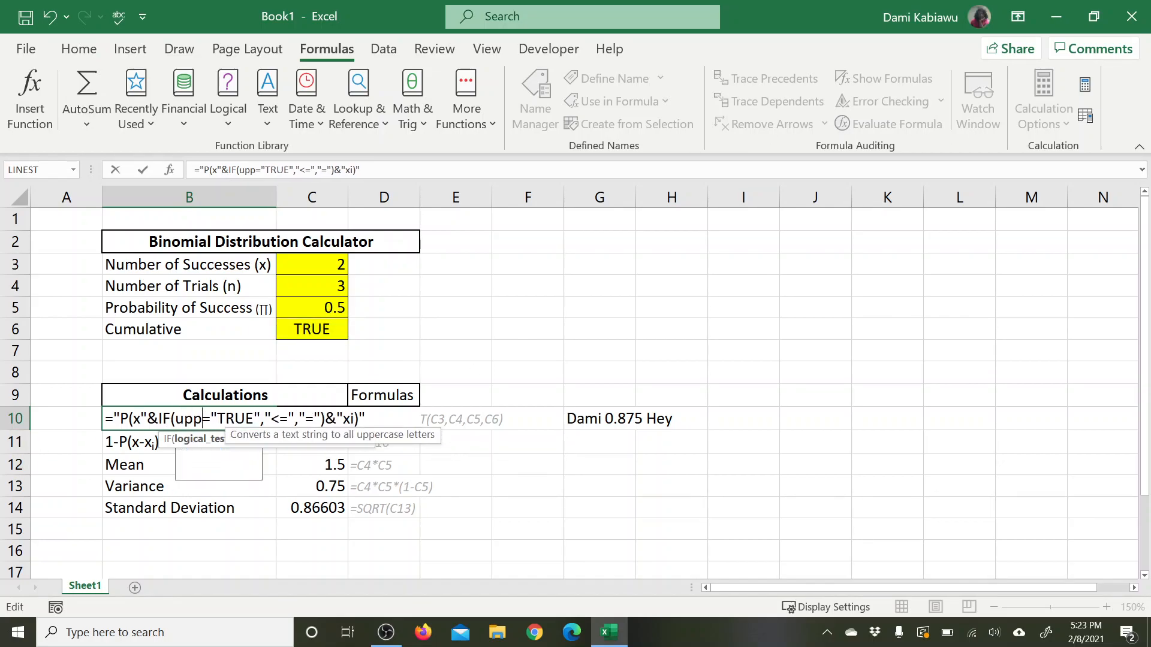
type("(")
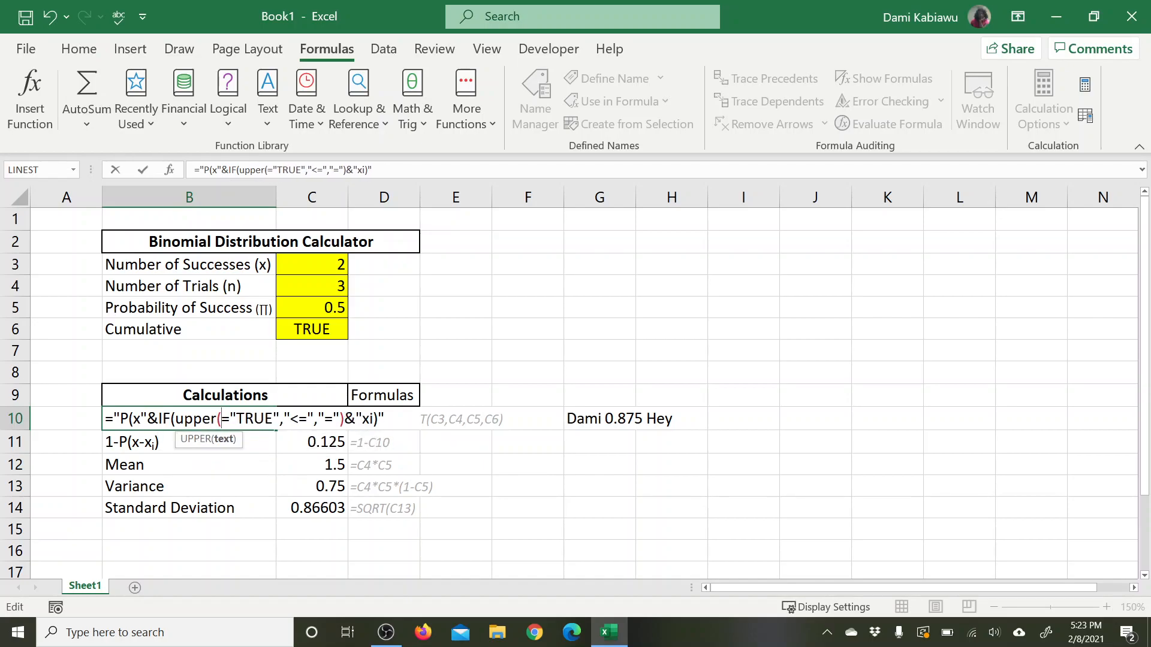
left_click(287, 327)
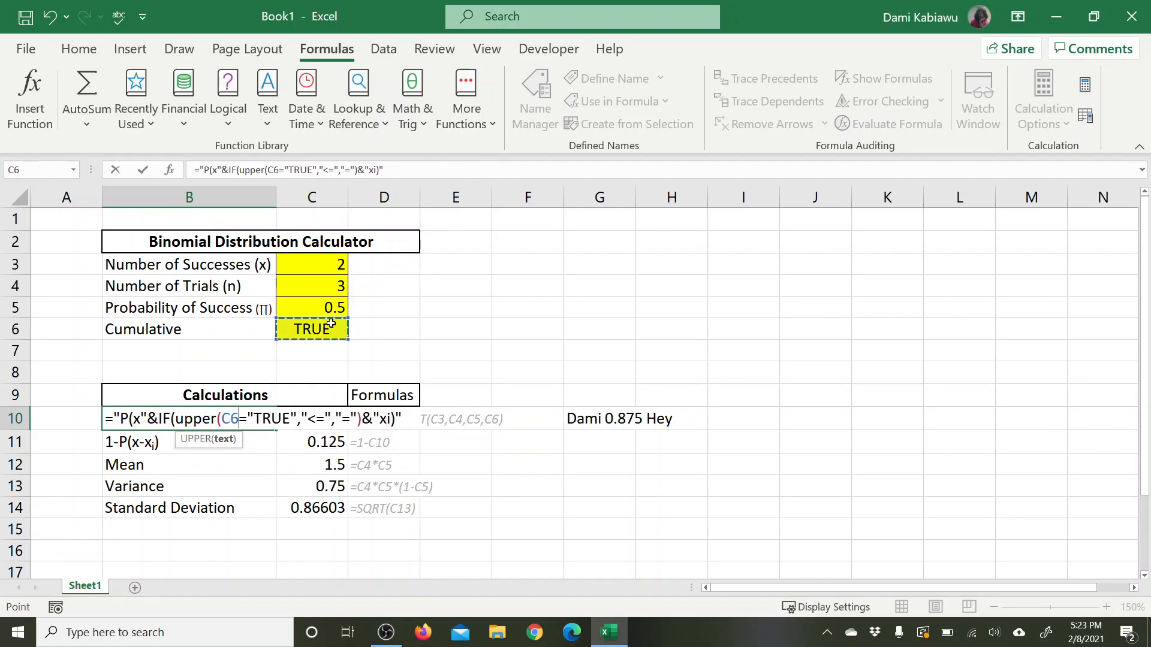
type(")")
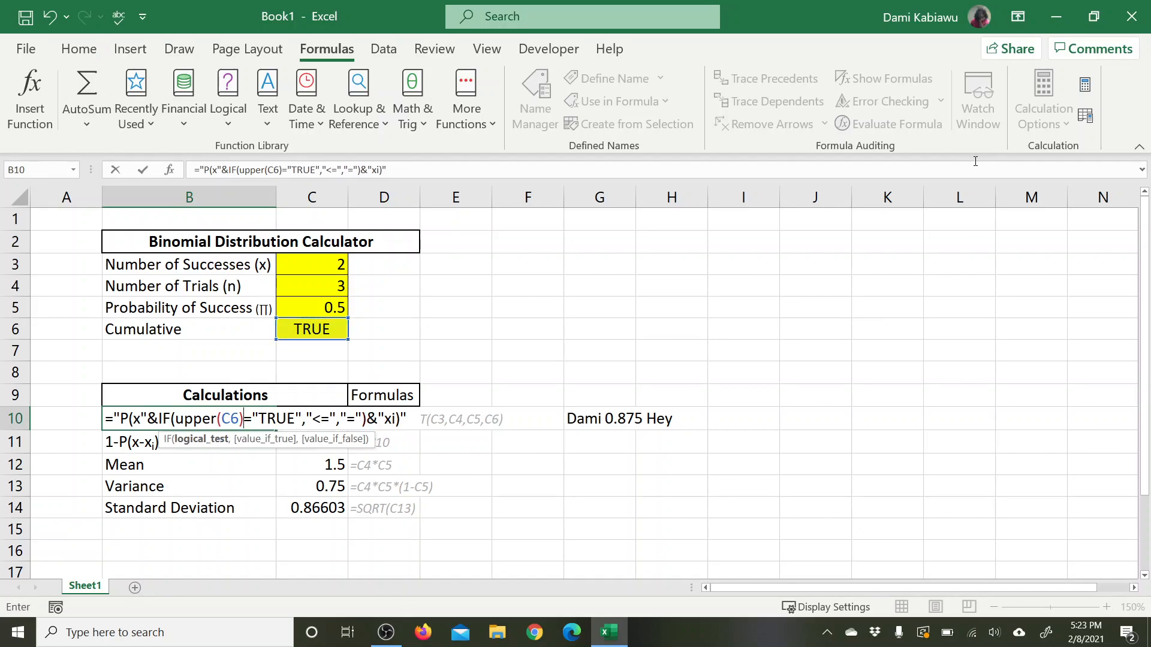
key("Return")
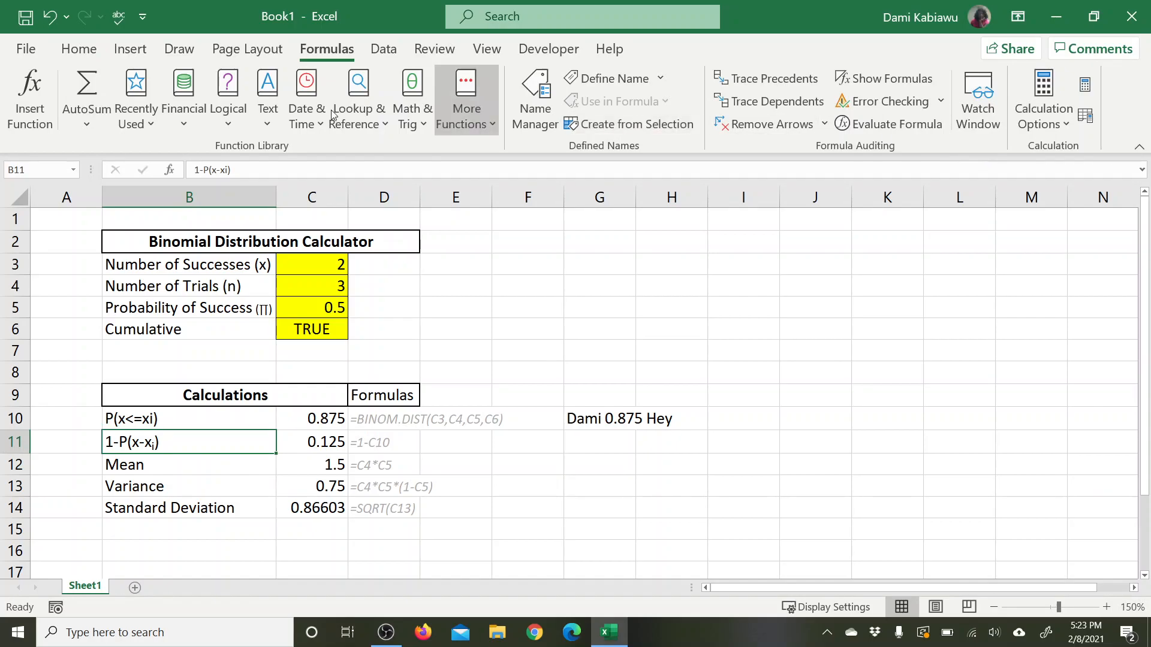
Step: Review the UPPER(C6) reference and the "TRUE" text in the logical test of B10's label formula
left_click(308, 329)
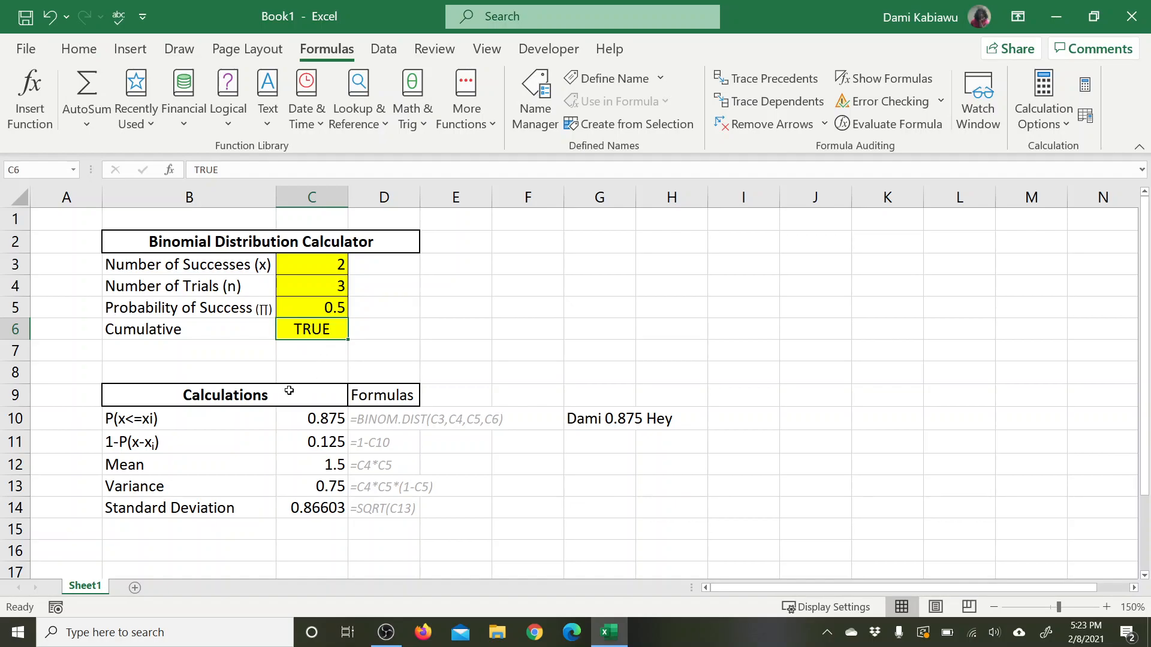
double_click(162, 419)
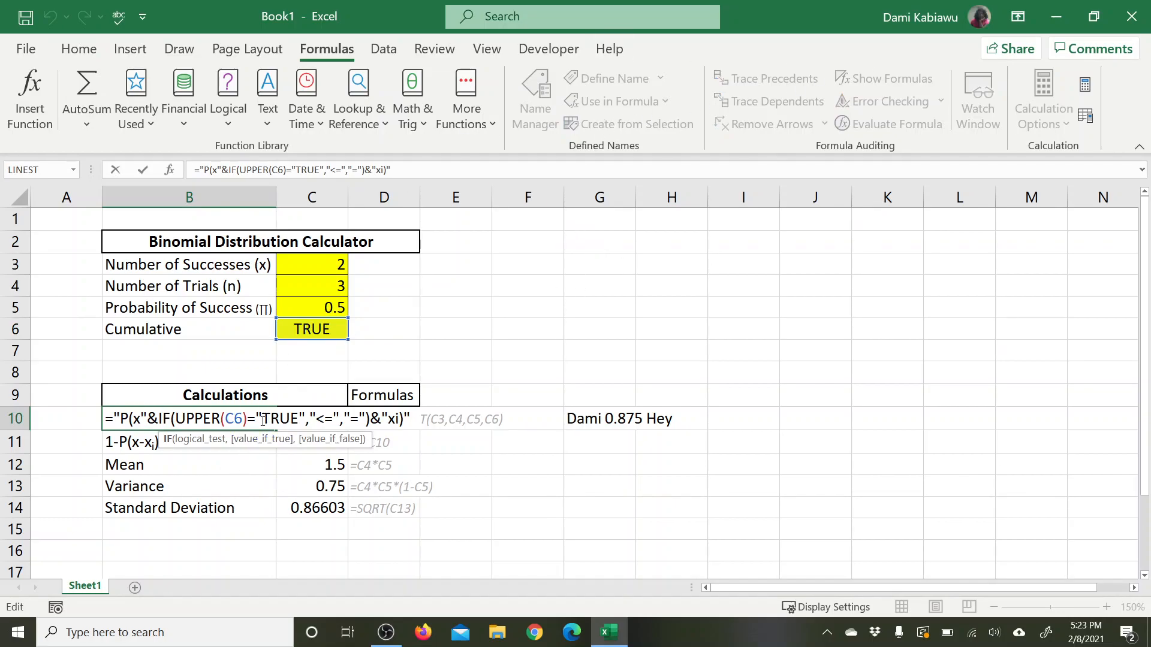
left_click_drag(262, 419, 299, 419)
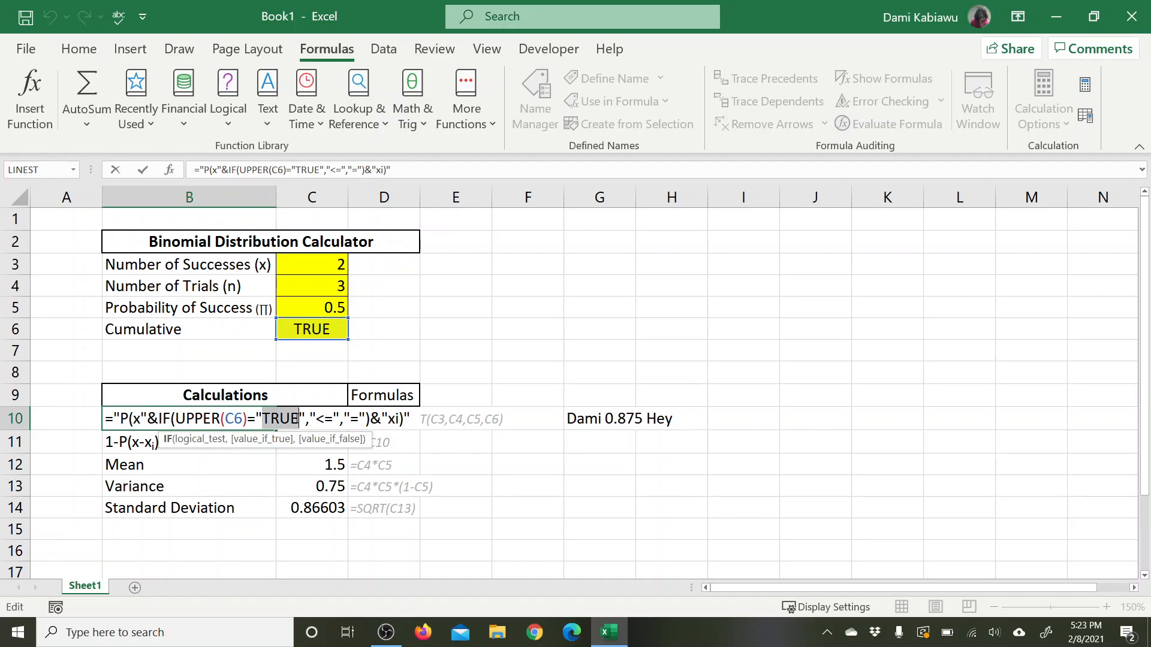
left_click(178, 418)
left_click_drag(178, 418, 247, 419)
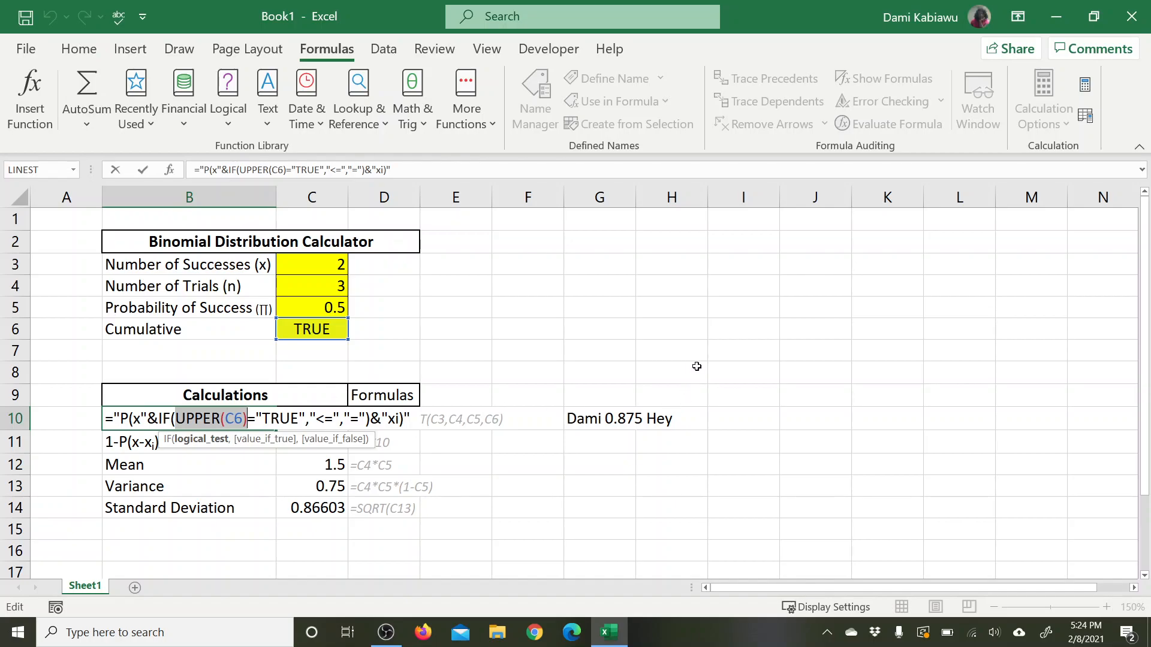
key("Return")
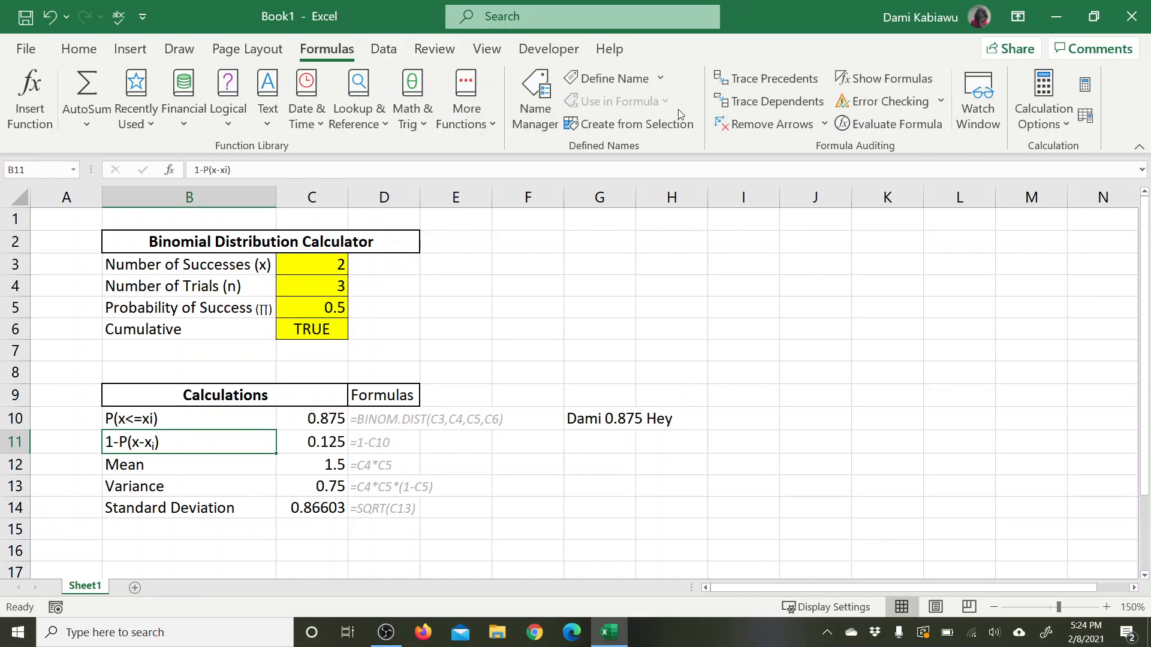
Step: Evaluate the B10 label formula step by step, from the UPPER(C6) test to the joined text
left_click(869, 125)
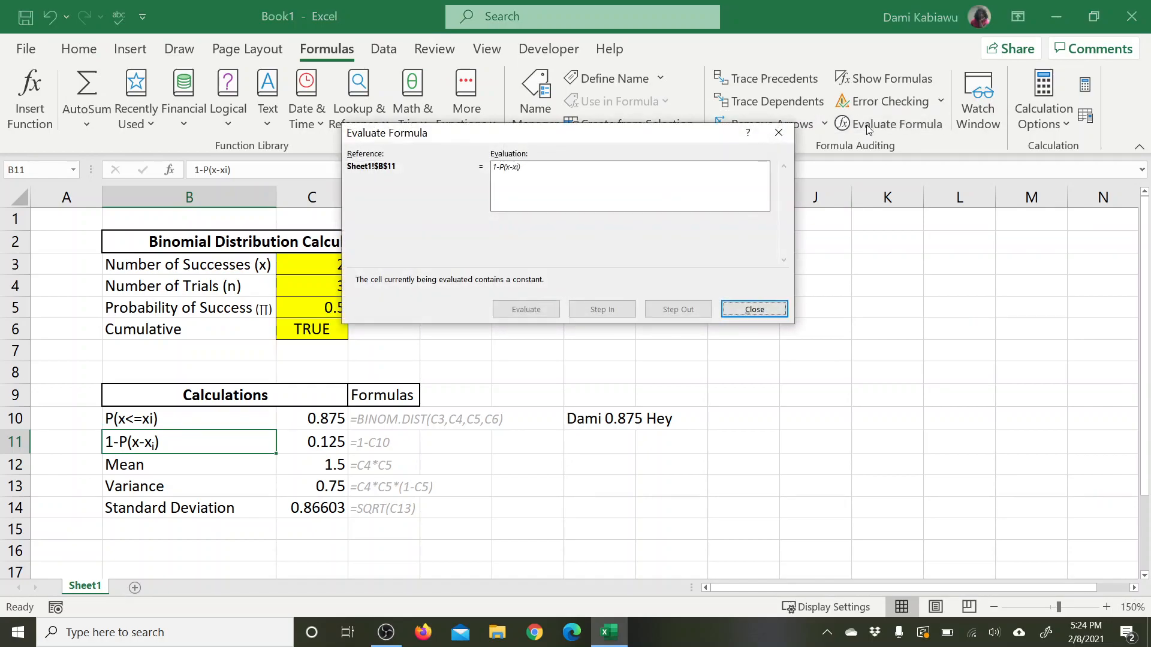
left_click(754, 309)
left_click(232, 413)
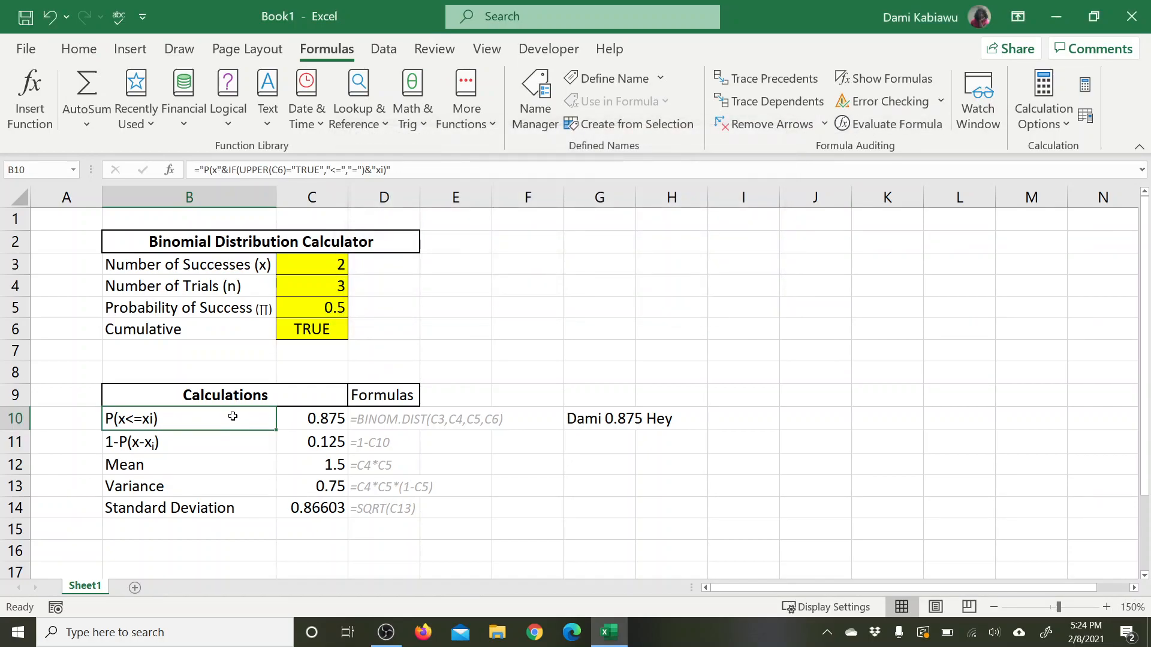
left_click(883, 123)
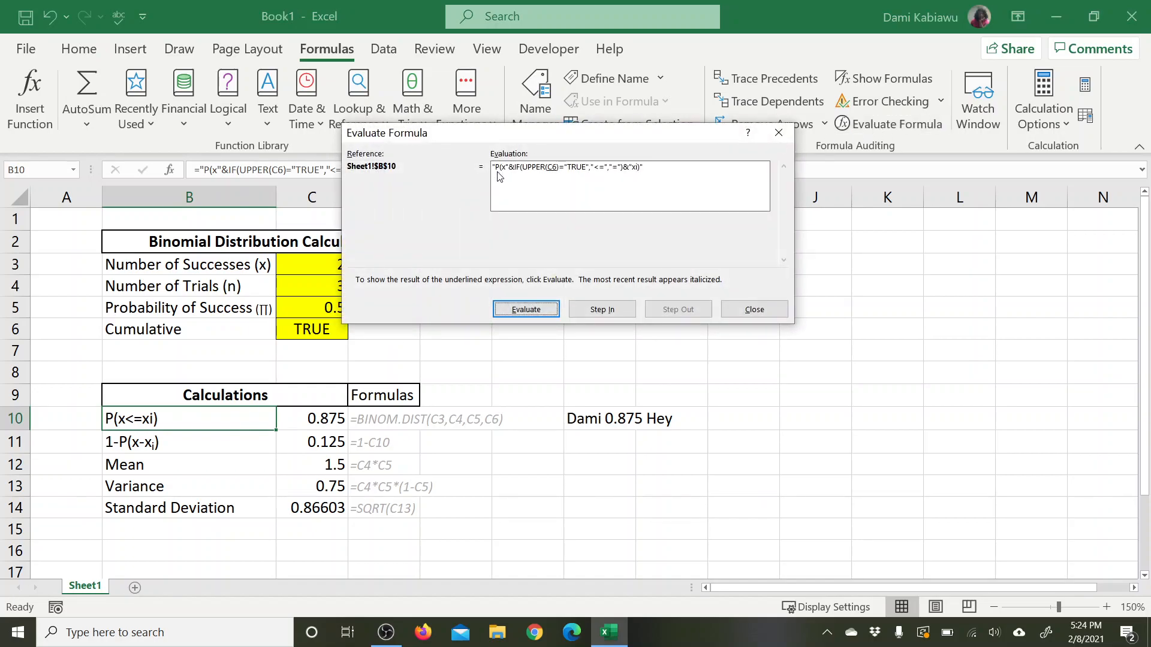
left_click(541, 310)
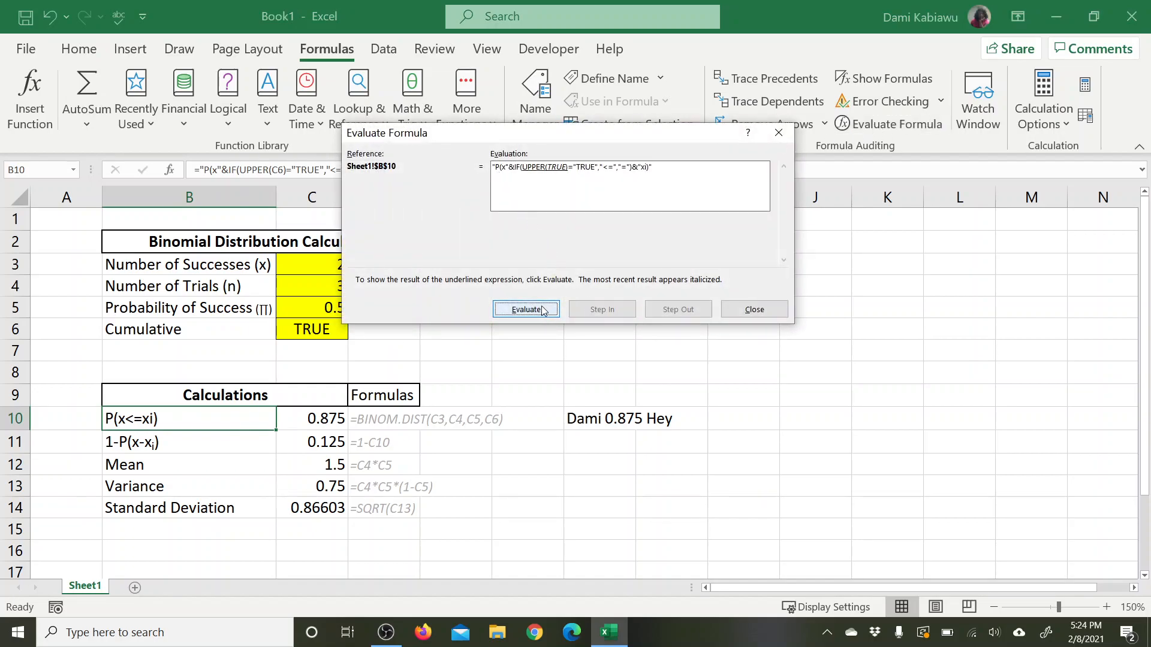
left_click(543, 309)
left_click(543, 309)
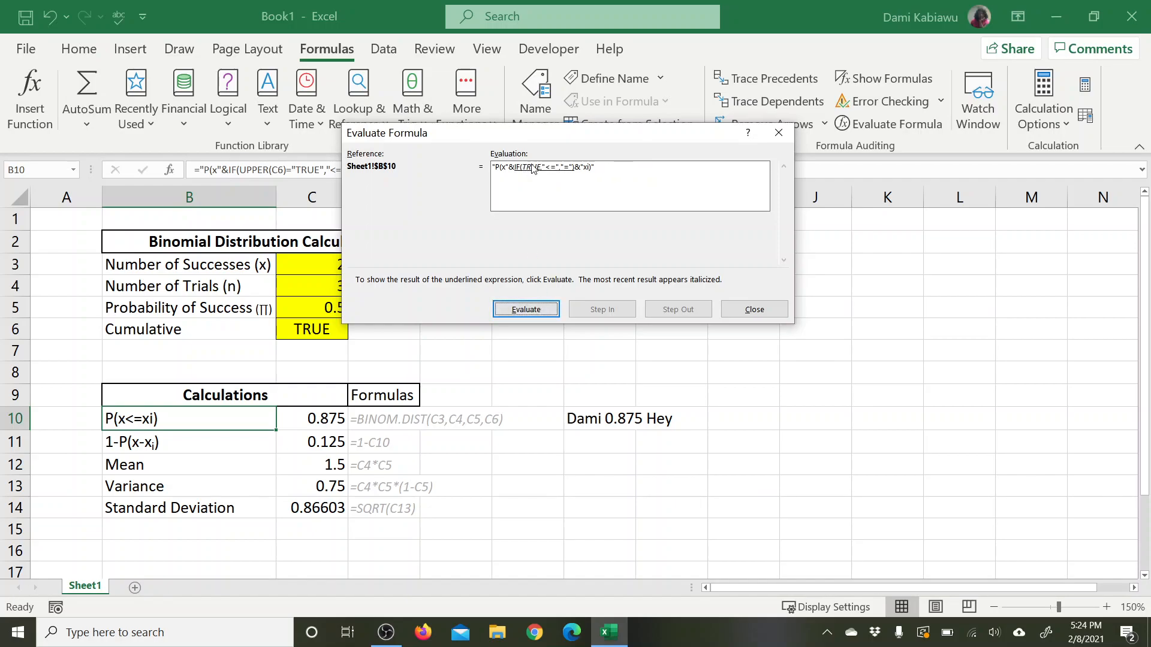
left_click(535, 316)
left_click(546, 314)
left_click(736, 308)
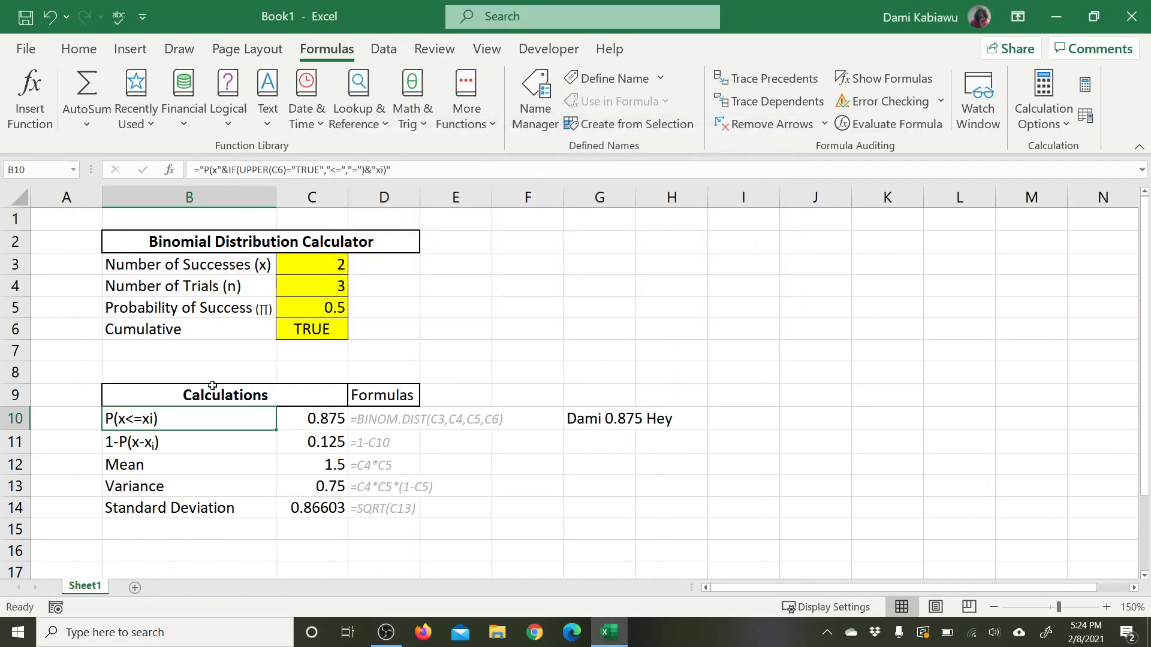
Step: Replace the label in B11 with the formula ="1-"&B10 so that it builds on the B10 label
left_click(208, 444)
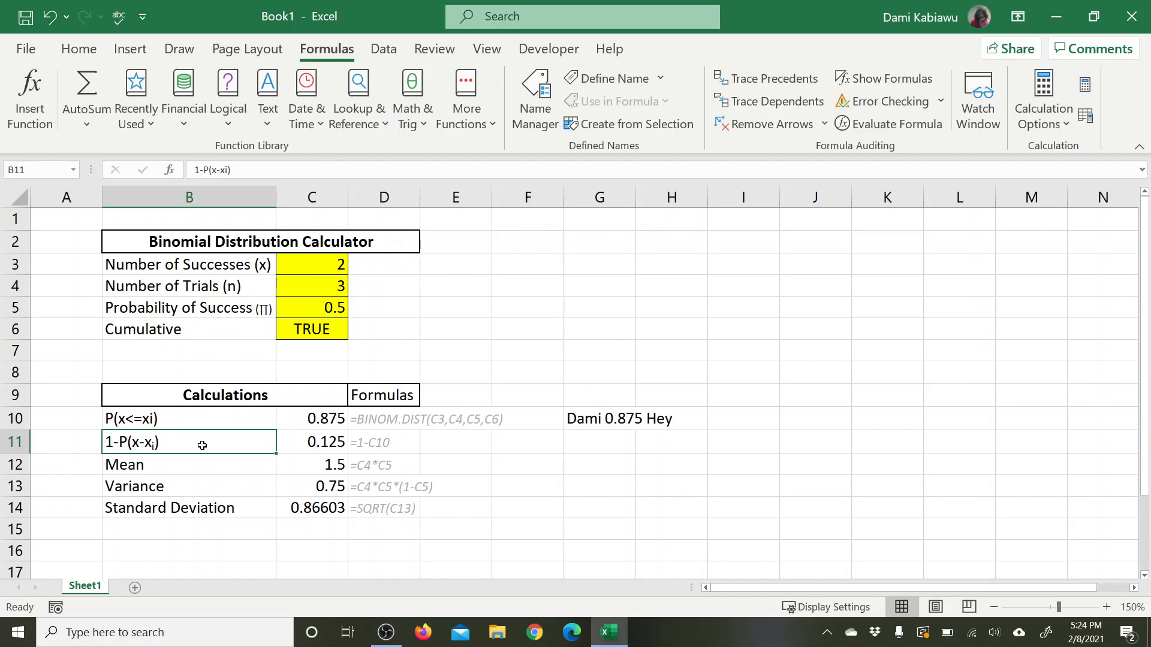
left_click(207, 420)
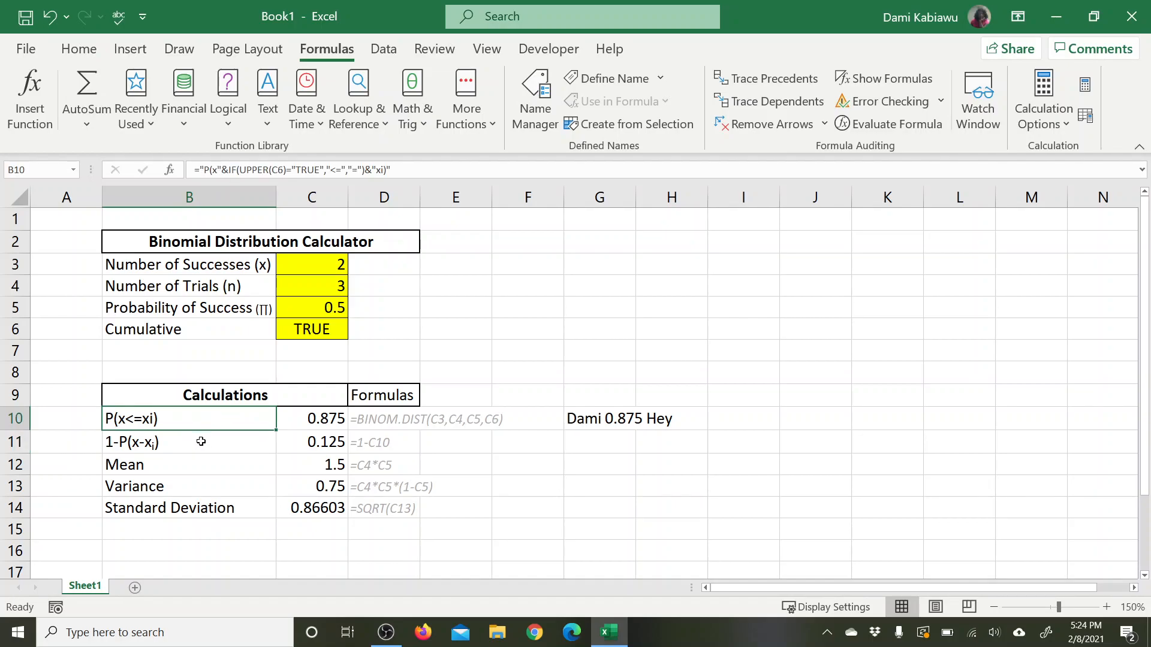
double_click(200, 443)
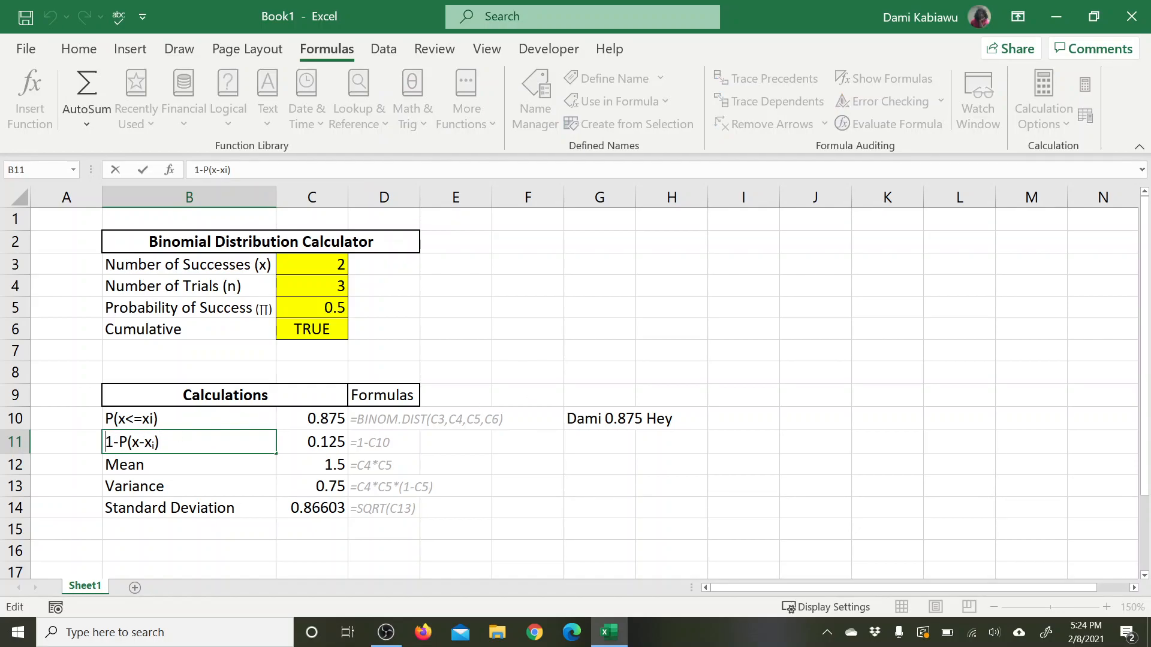
type("=")
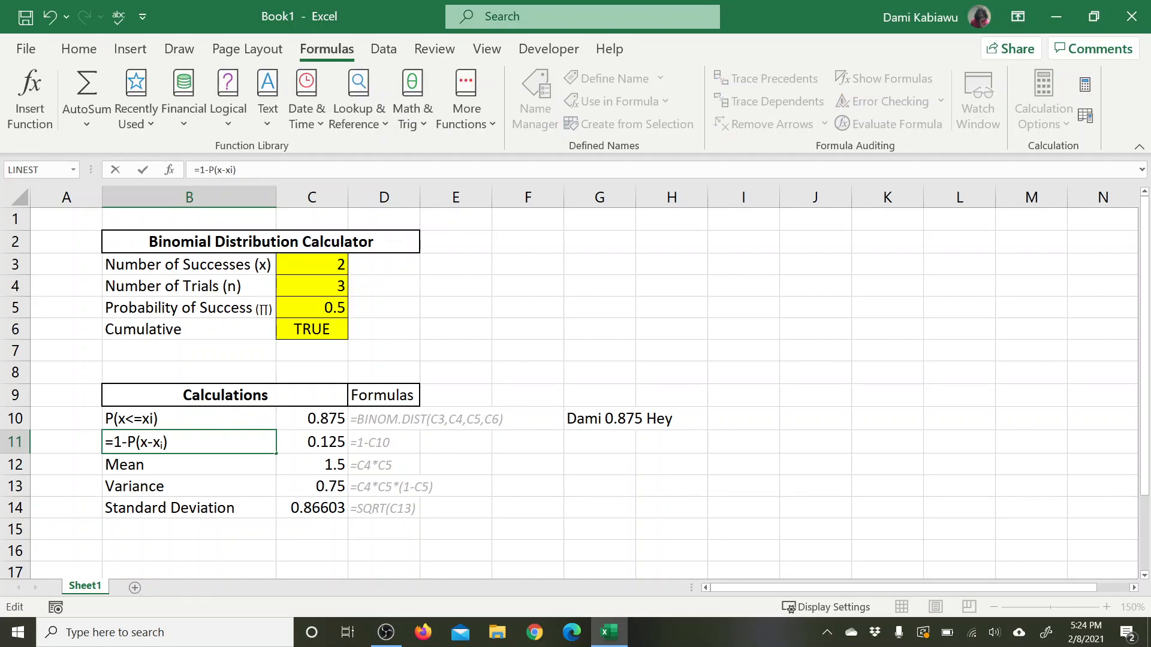
type("\"")
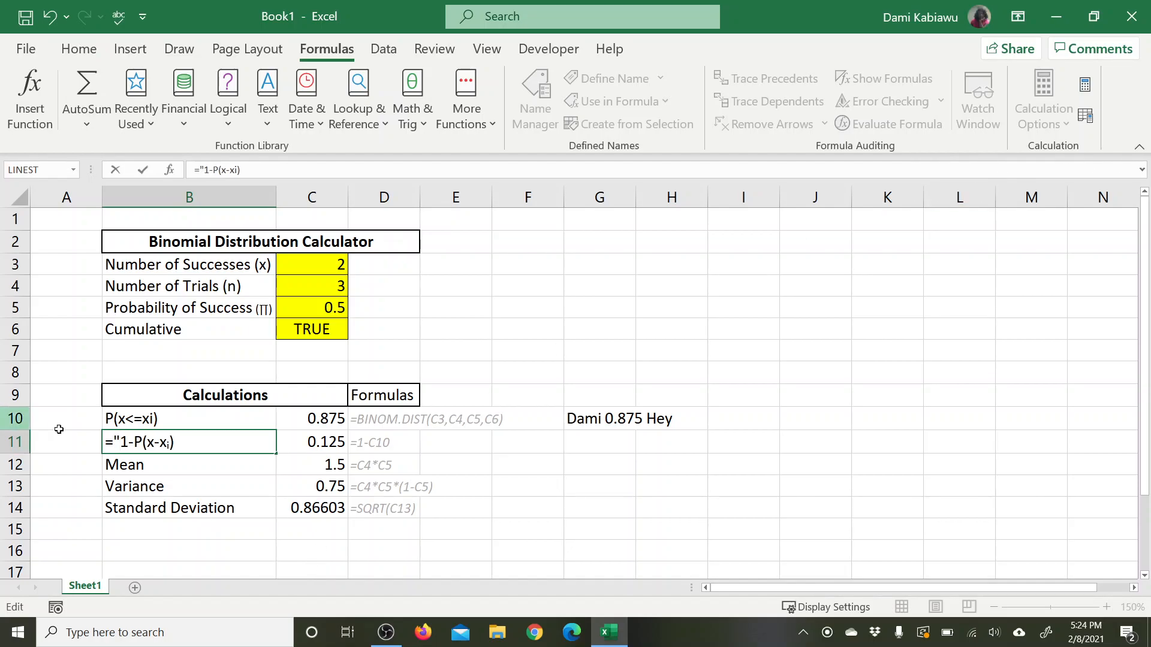
left_click(139, 443)
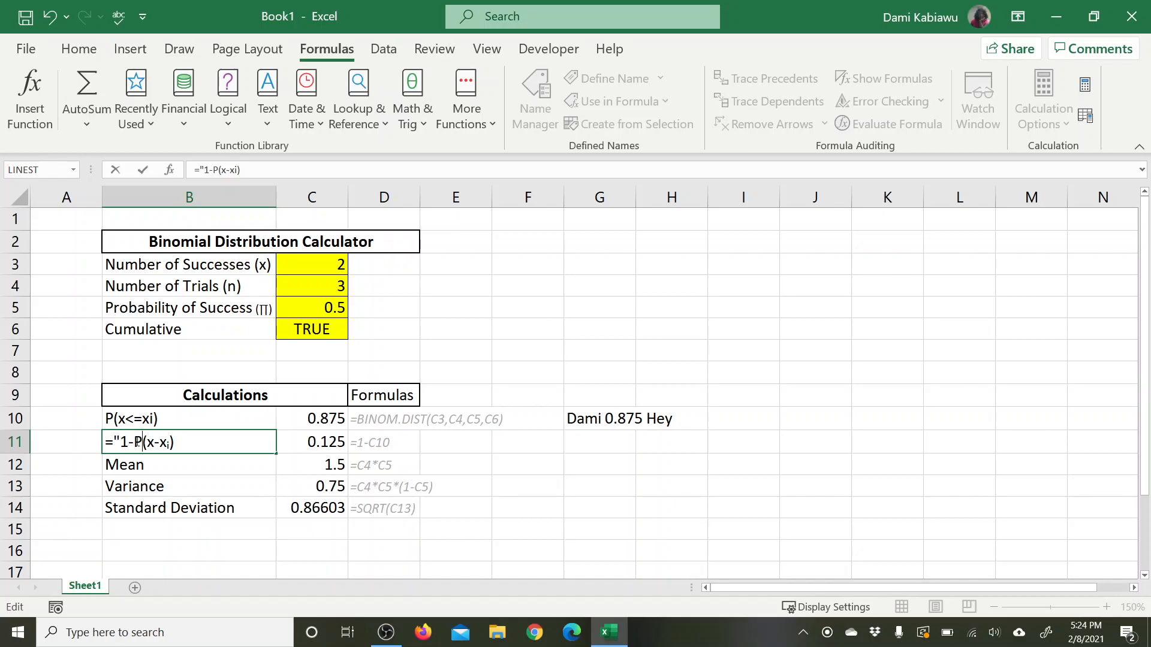
left_click(135, 441)
type("\"")
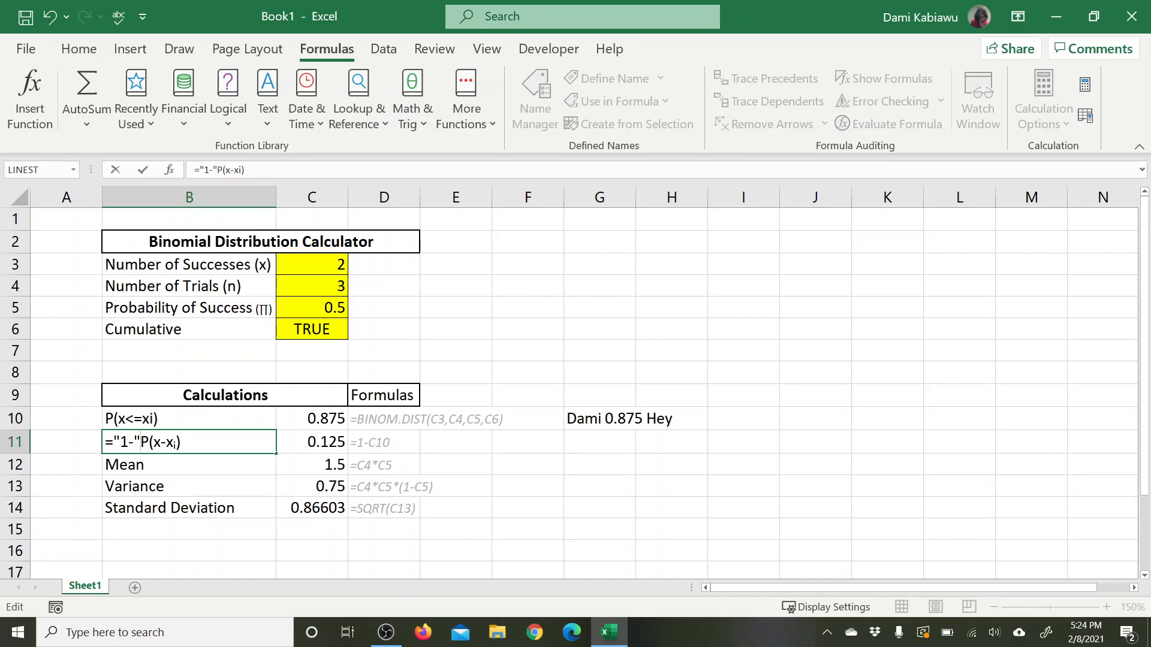
key("Delete")
key("Delete")
key("Delete")
key("Delete")
key("Delete")
key("Delete")
key("Delete")
type("&")
left_click(185, 421)
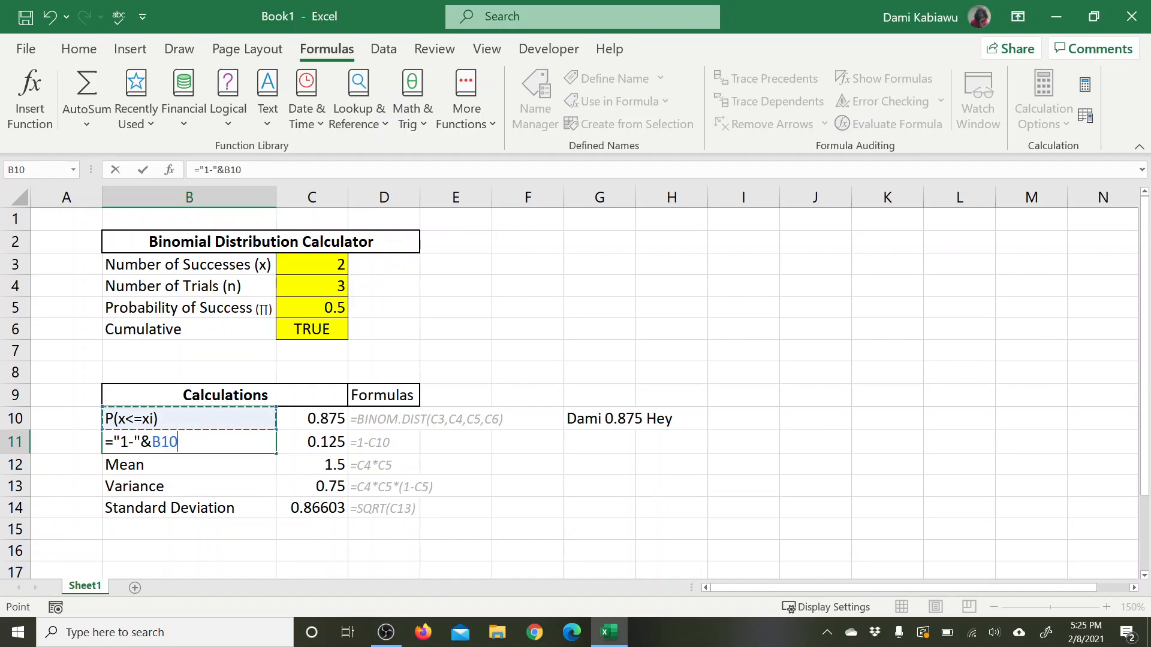
key("Return")
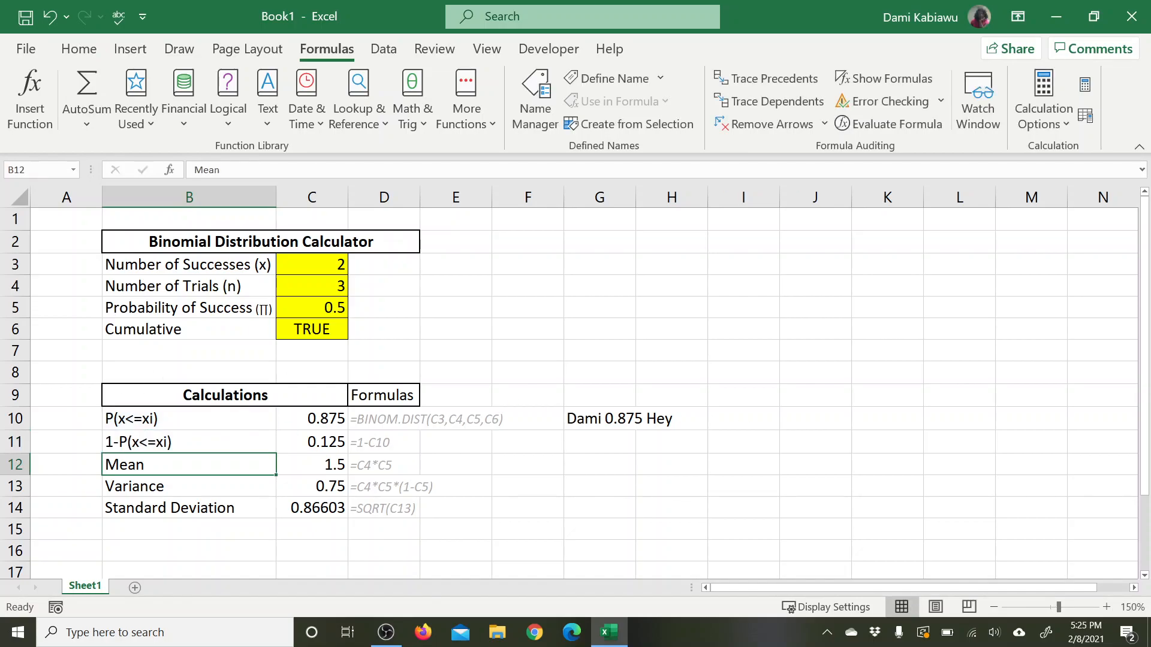
Step: Set the Cumulative input in C6 to FALSE to test the labels in B10 and B11
left_click(340, 327)
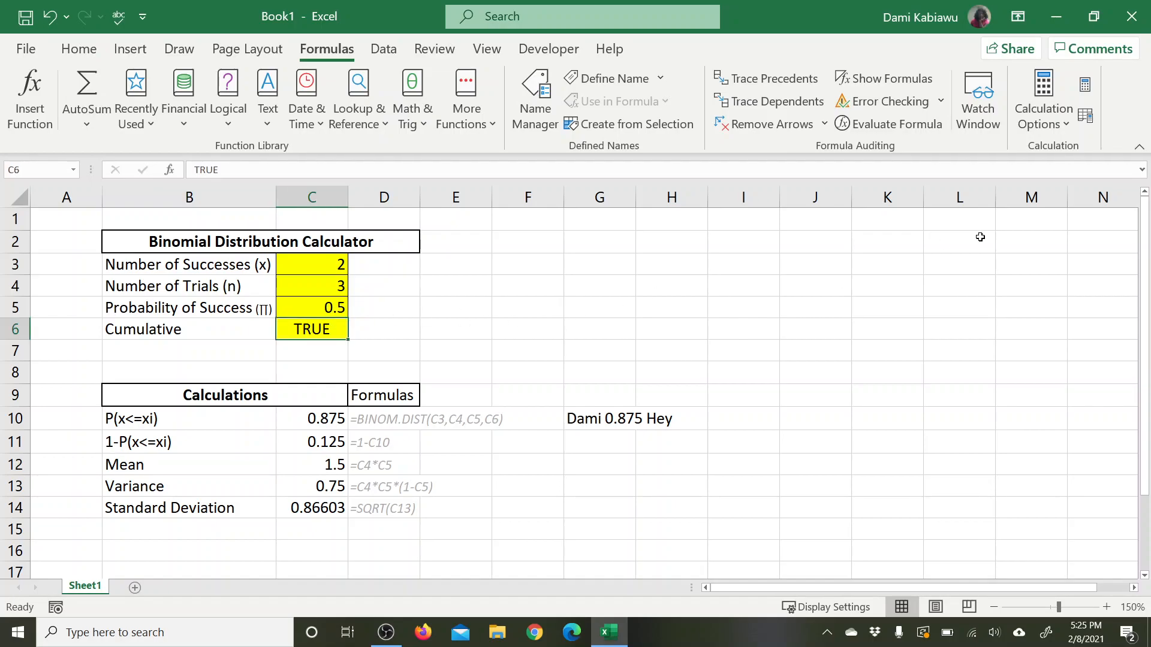
type("false")
key("Return")
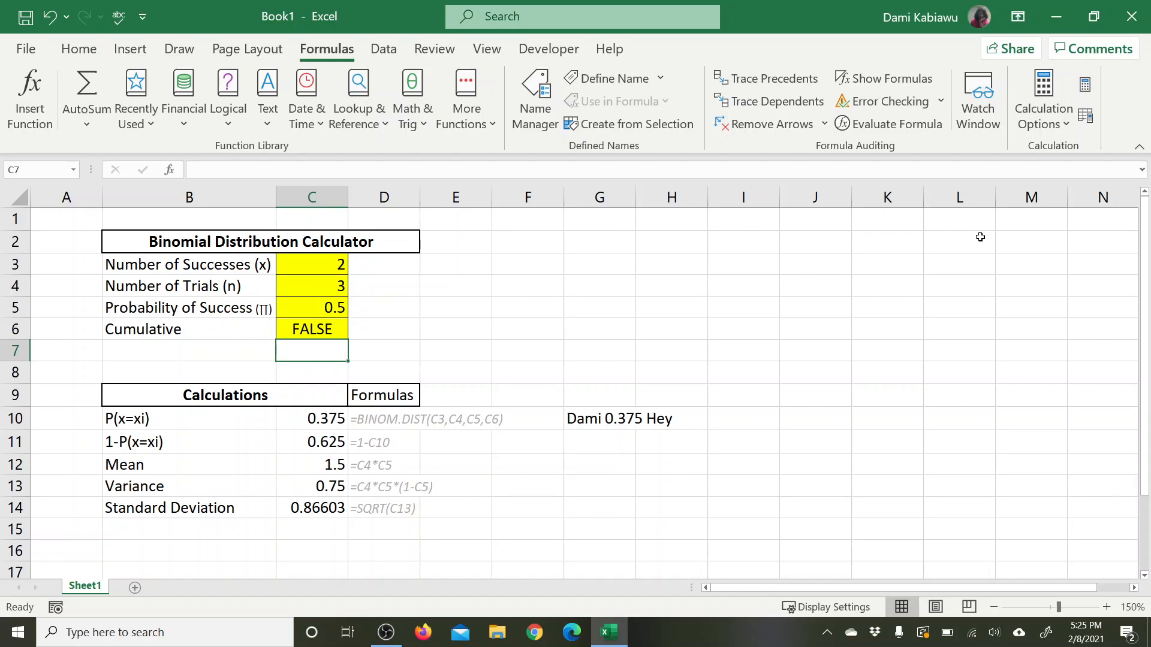
Step: Clear the Cumulative input in C6 and check the label formula in B10 with the input empty
left_click(326, 331)
key("Delete")
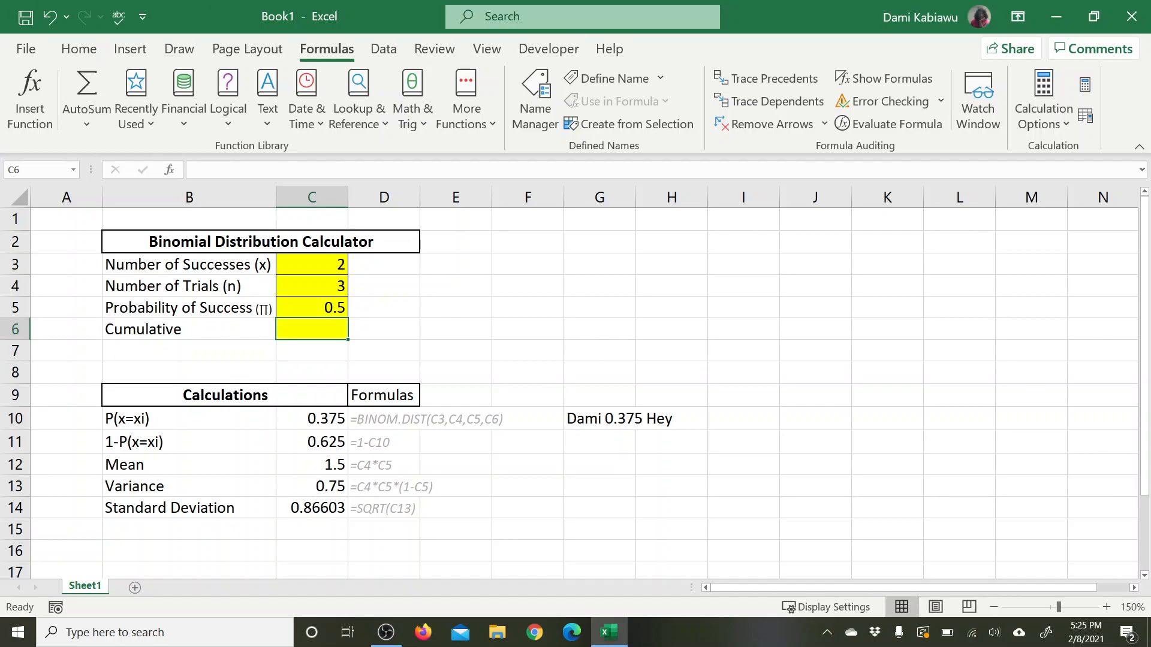
key("Return")
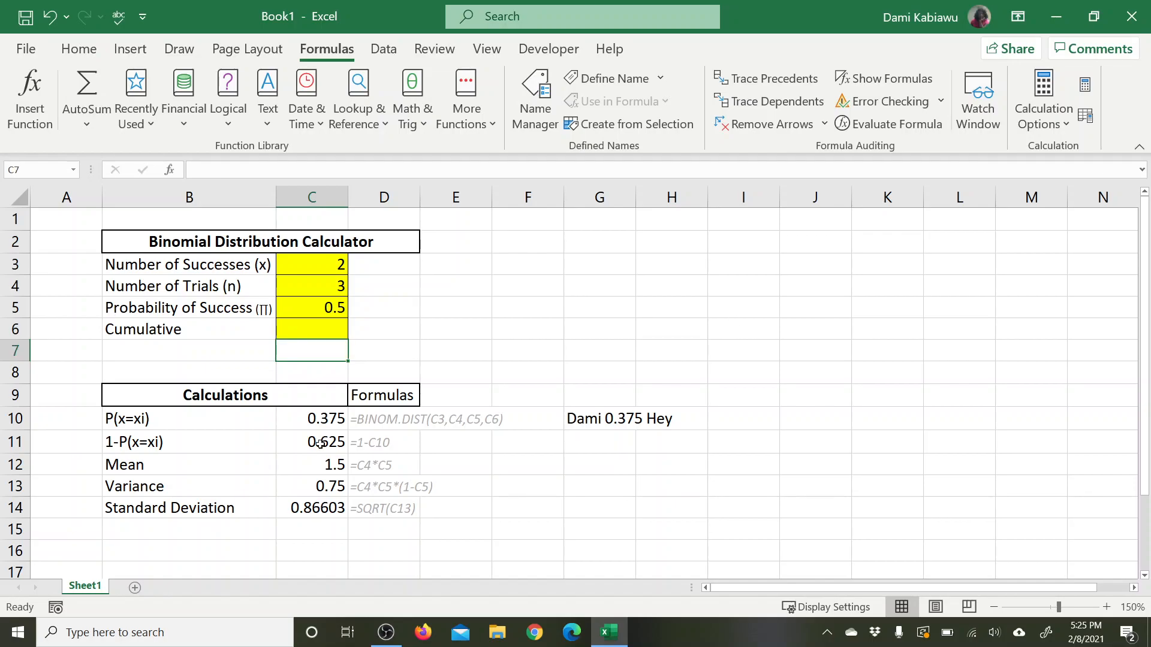
left_click(157, 418)
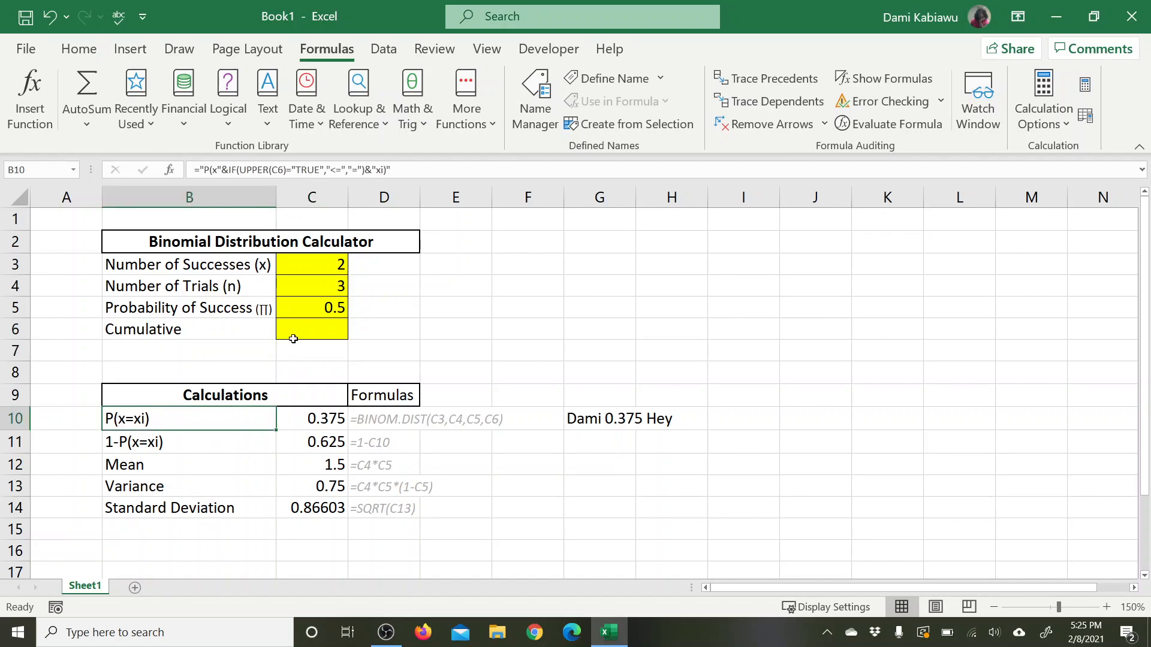
Step: Set the Cumulative input in C6 back to TRUE
left_click(317, 326)
type("true")
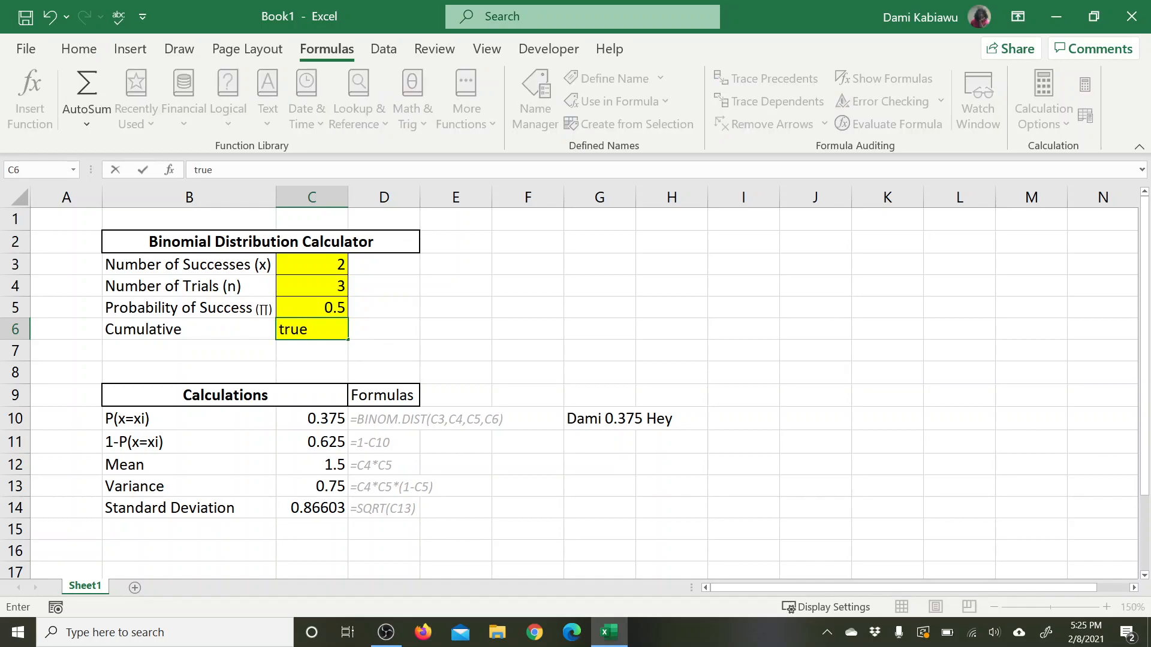
key("Return")
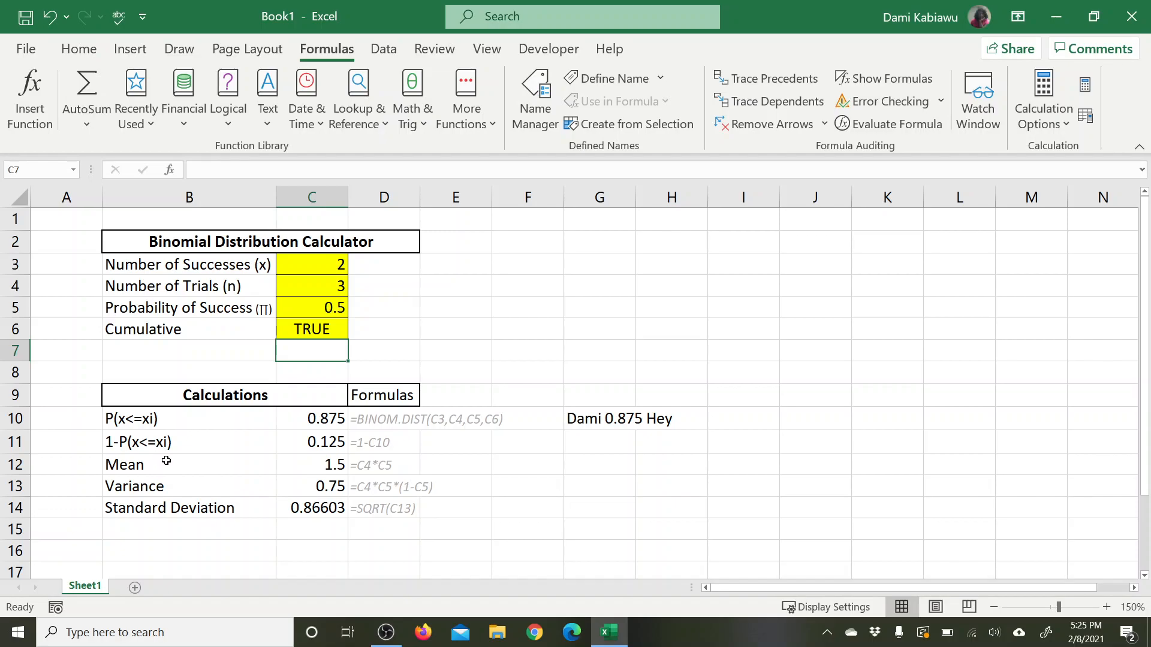
Step: Delete the sample concatenation text in G10
left_click(588, 420)
key("Delete")
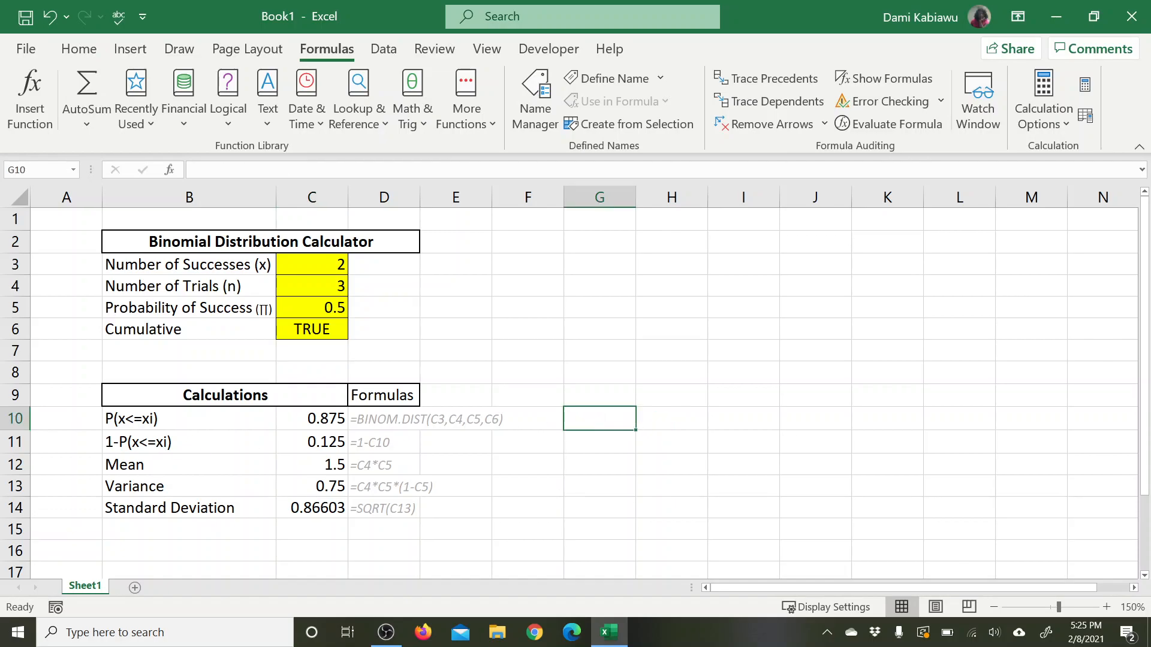
left_click(736, 336)
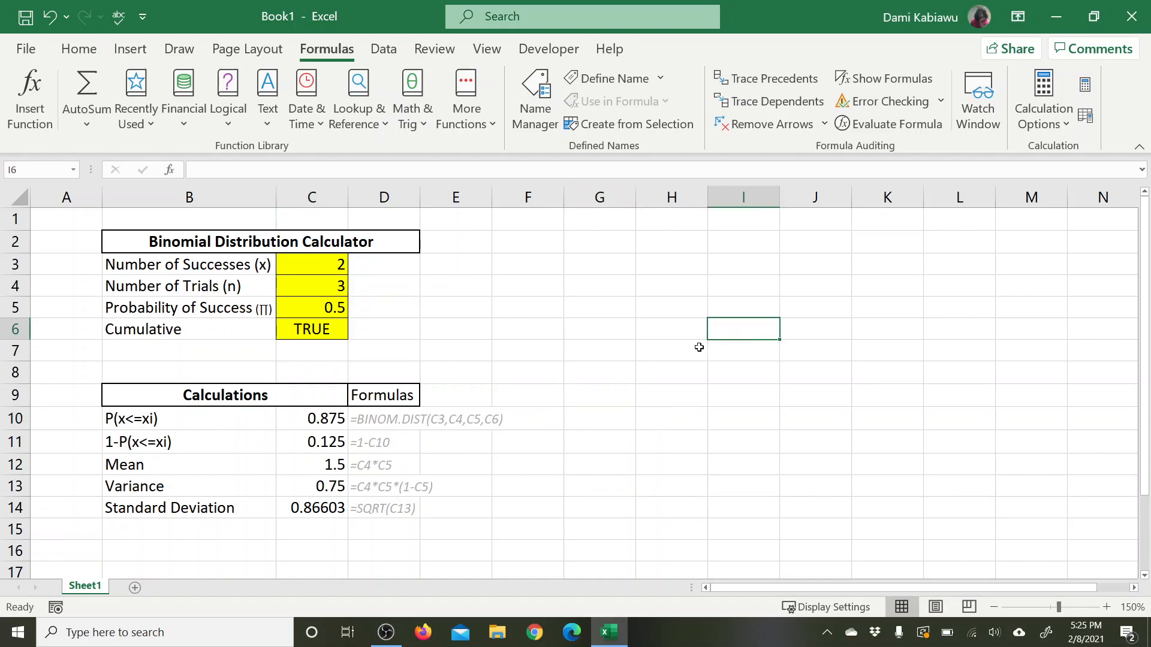
Step: Center the input values in C3:C6 horizontally
left_click(306, 329)
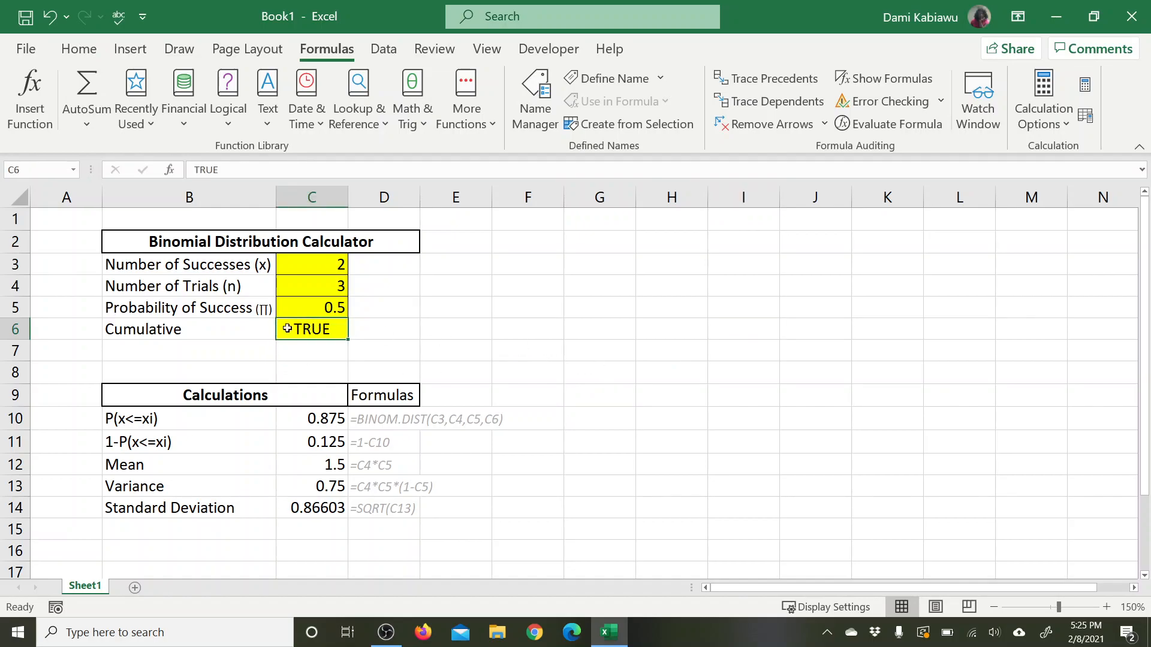
left_click_drag(322, 259, 322, 330)
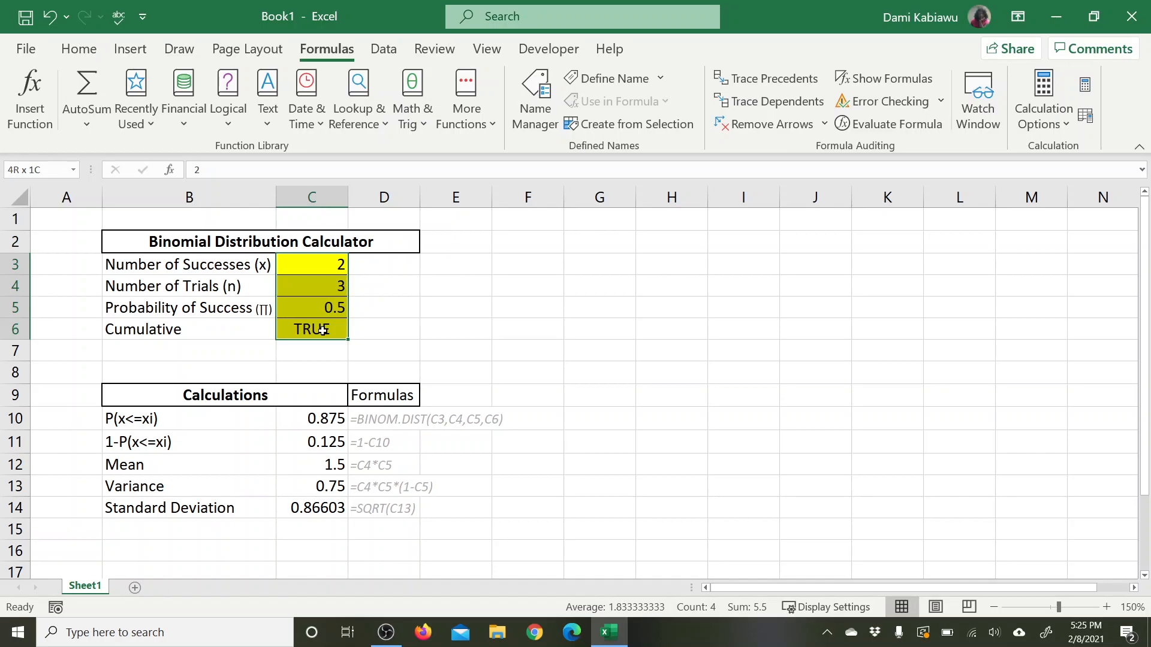
left_click(79, 48)
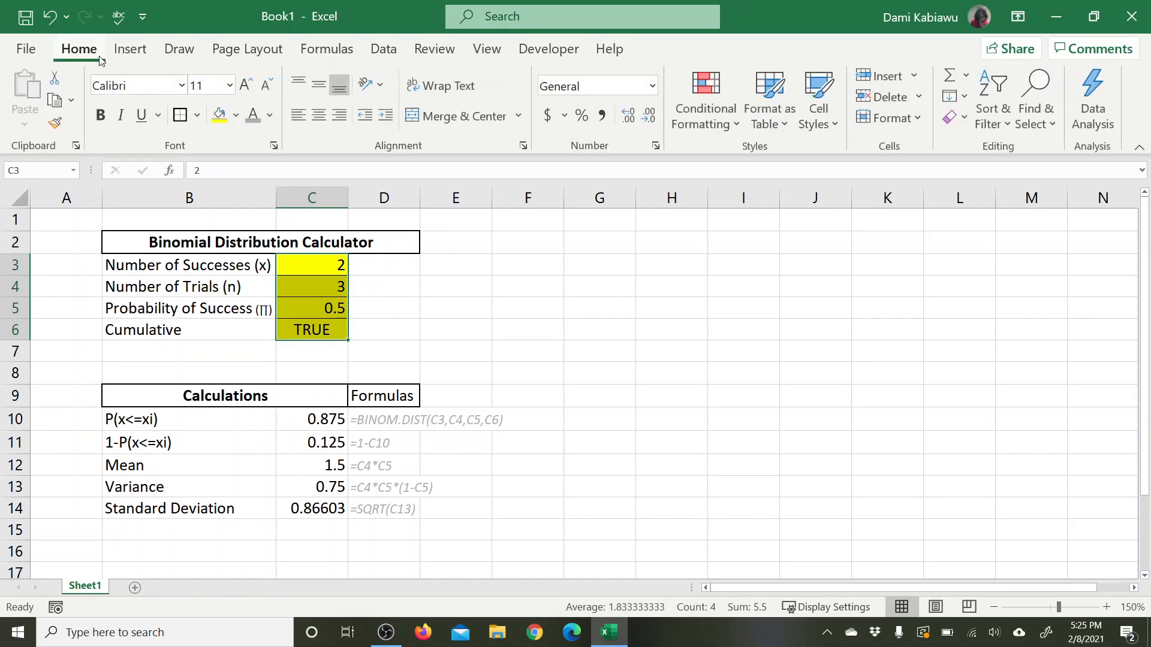
left_click(319, 117)
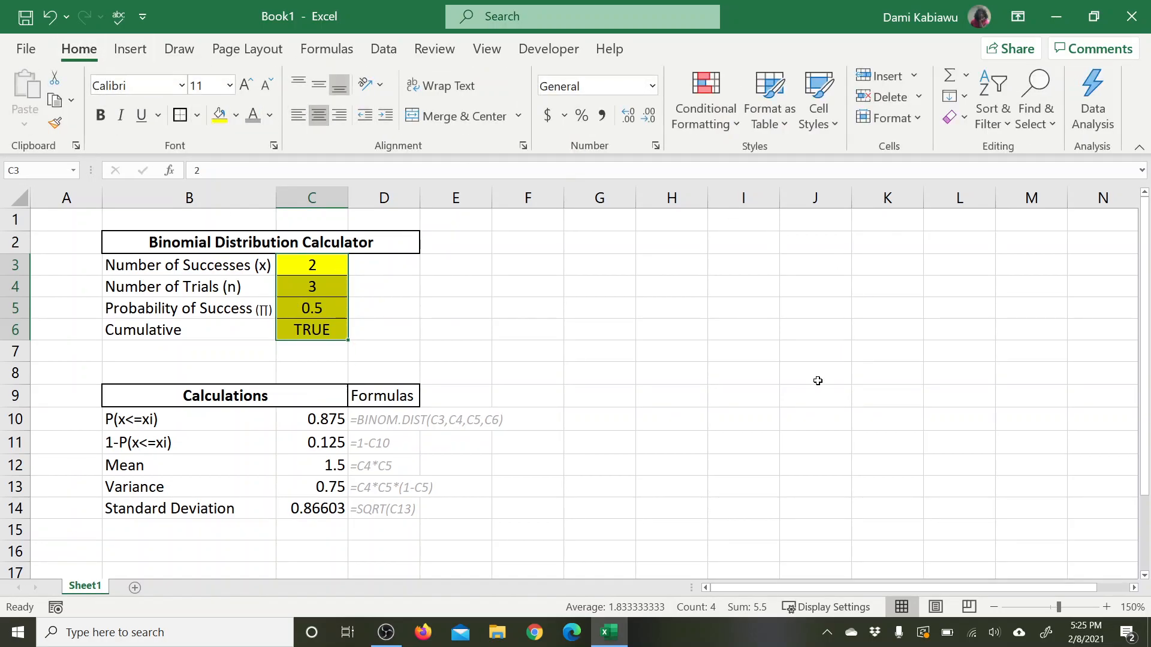
left_click(814, 380)
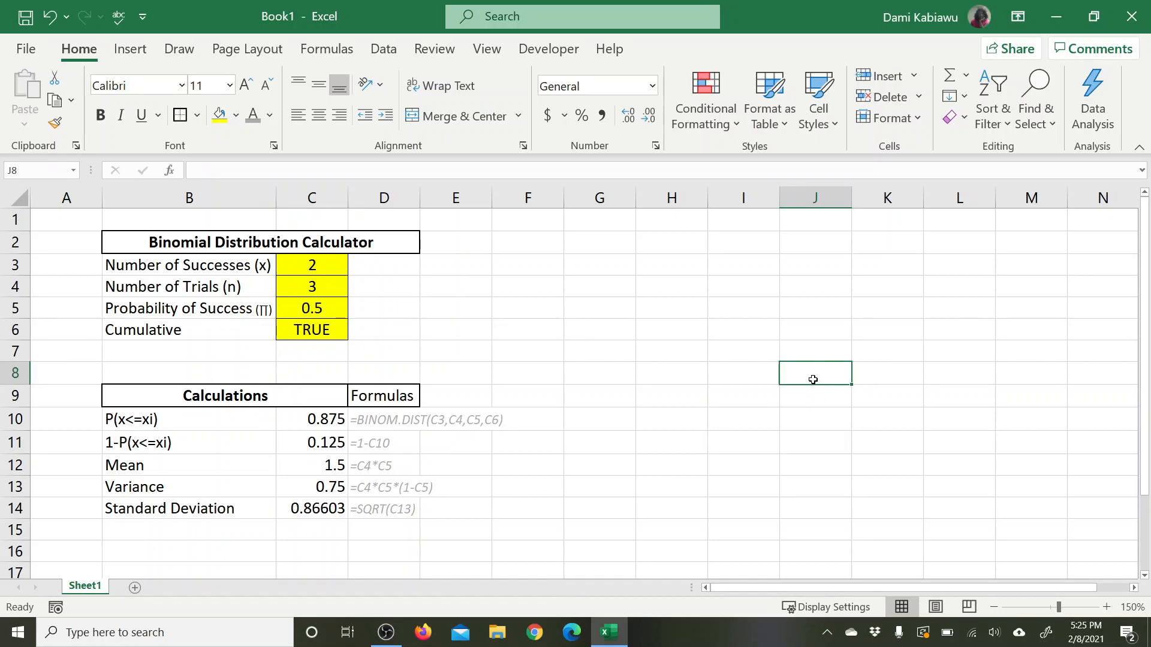